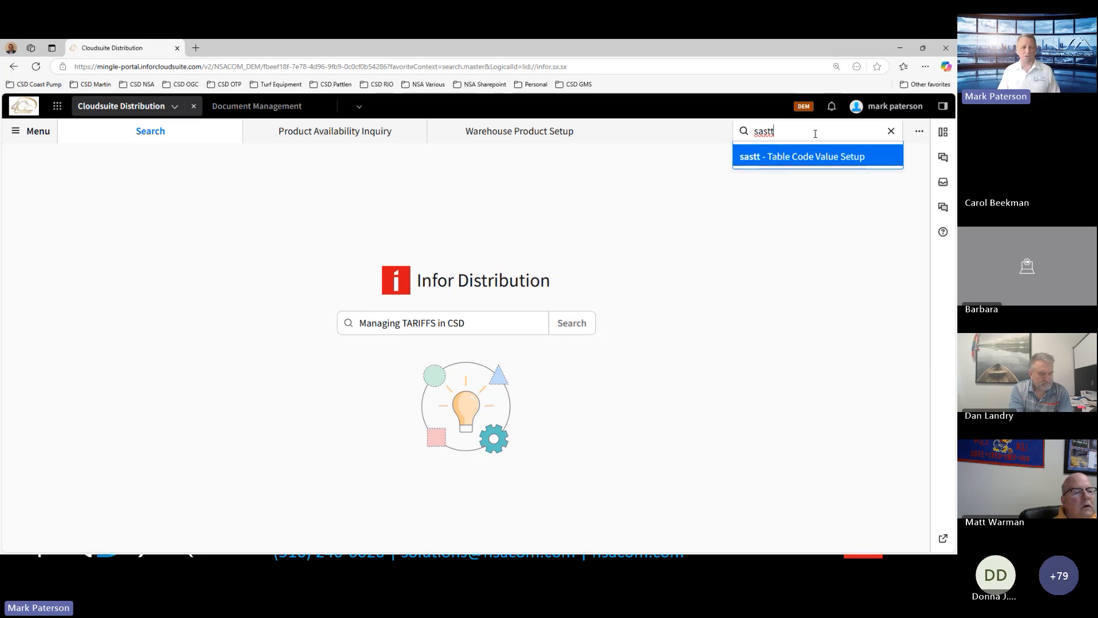
Open Table Code Value Setup (sastt) and list the values of the Country table
key("Return")
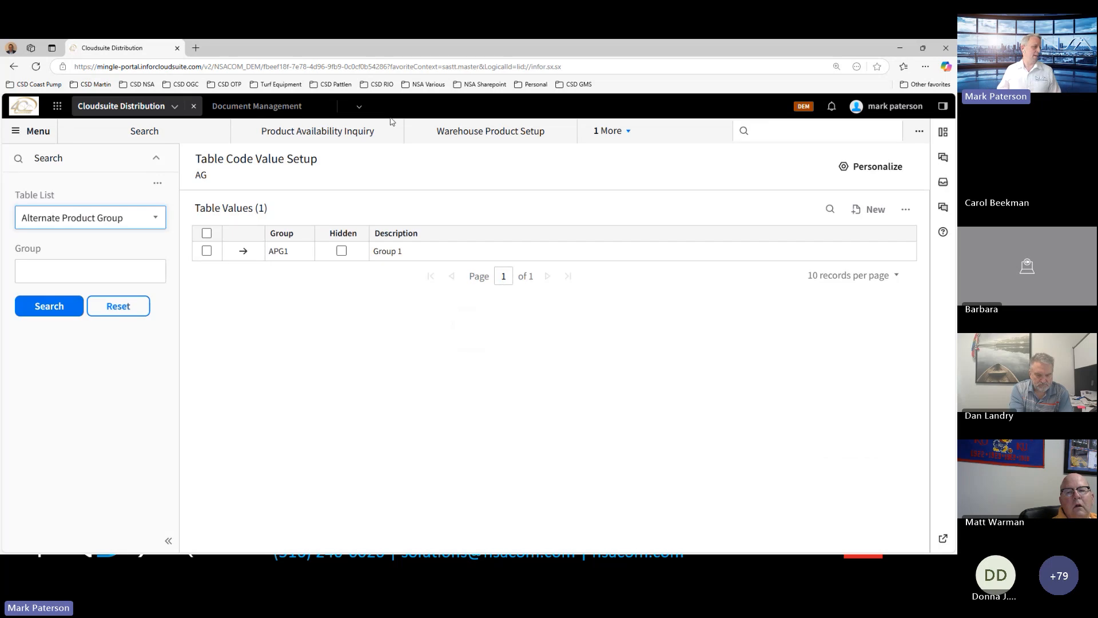
left_click(133, 216)
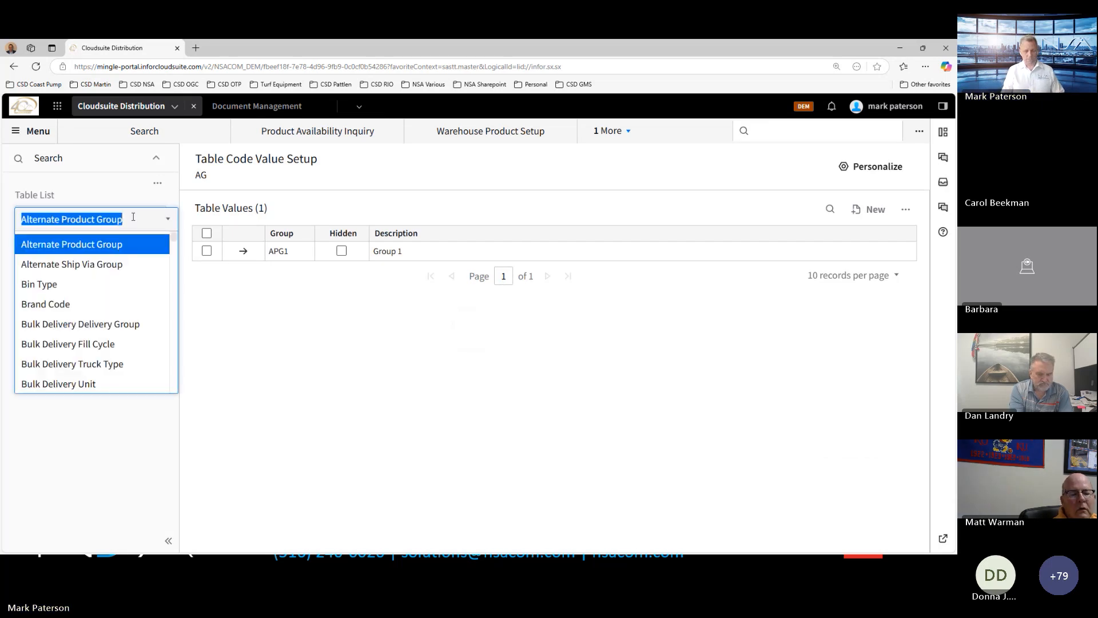
type("country")
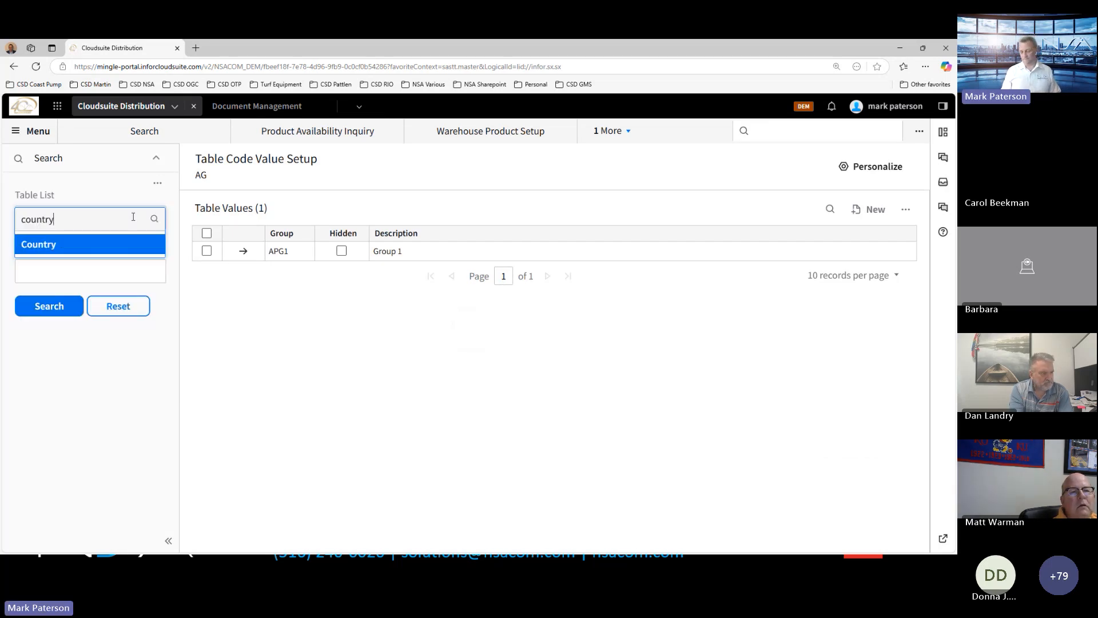
key("Return")
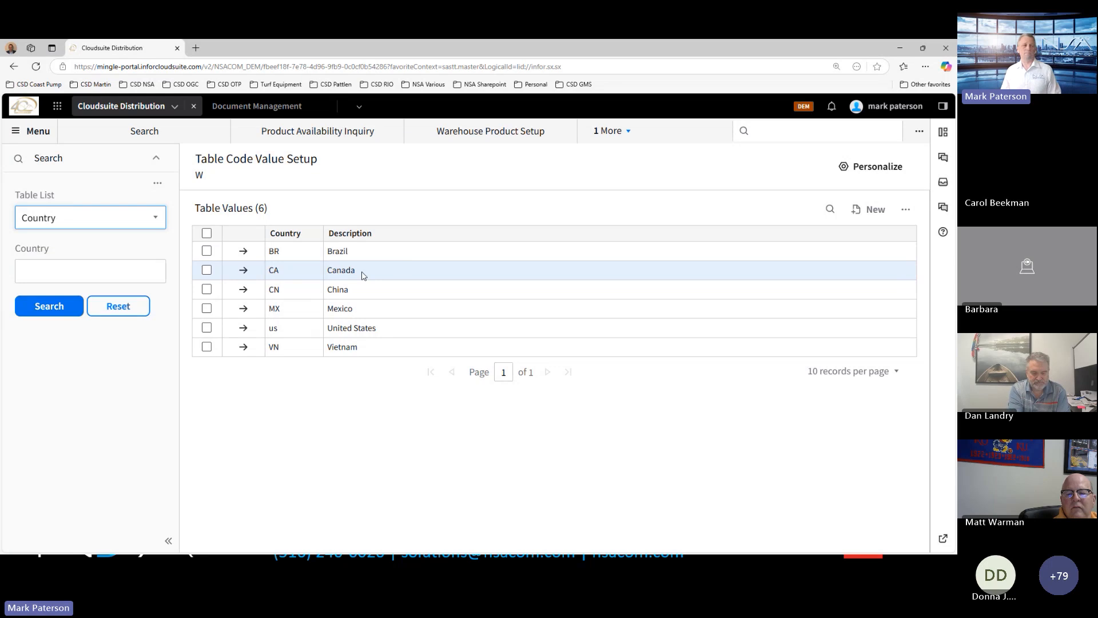
View the detail record for Canada (CA) in the Country table and close Table Code Value Setup
left_click(244, 271)
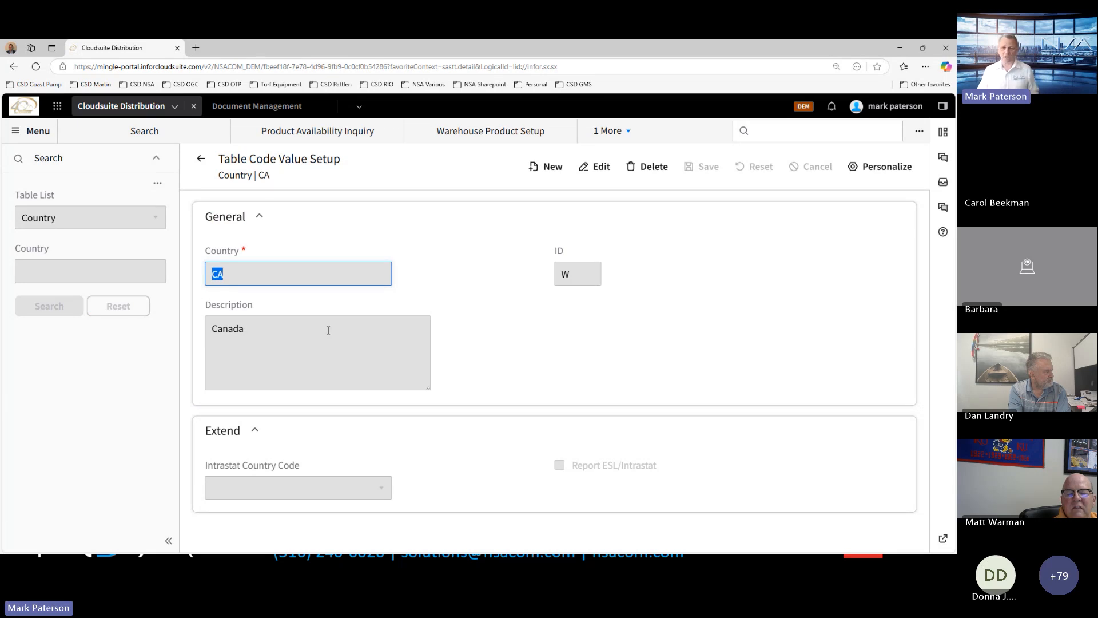
left_click(631, 141)
left_click(643, 160)
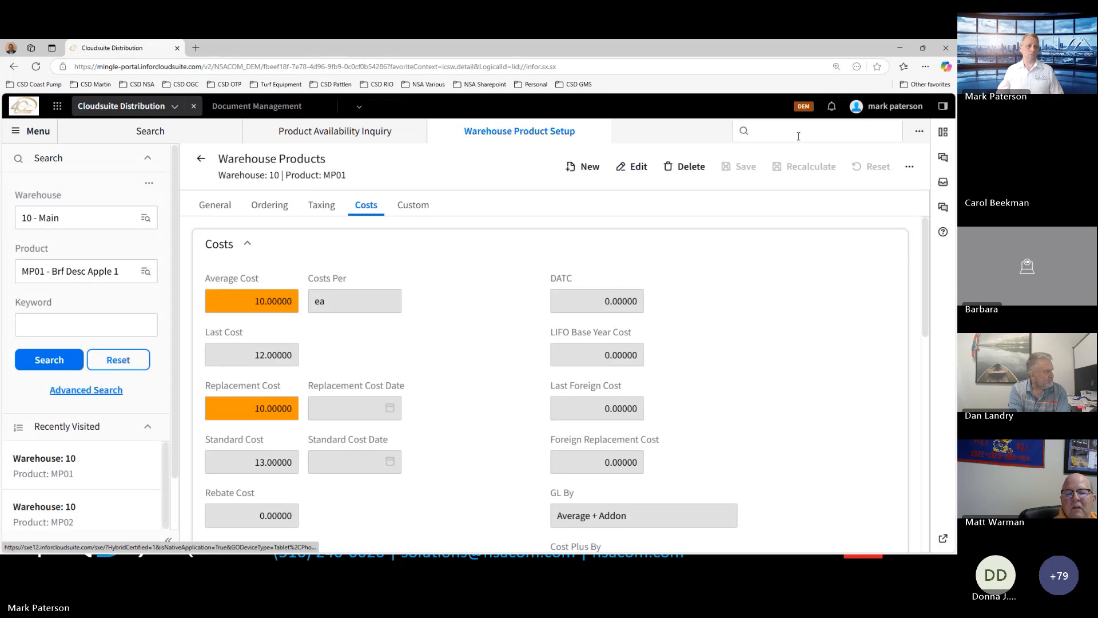
Open Tariff Rate Setup (sasgt) and search for all tariff rates without any filter
left_click(798, 136)
type("s")
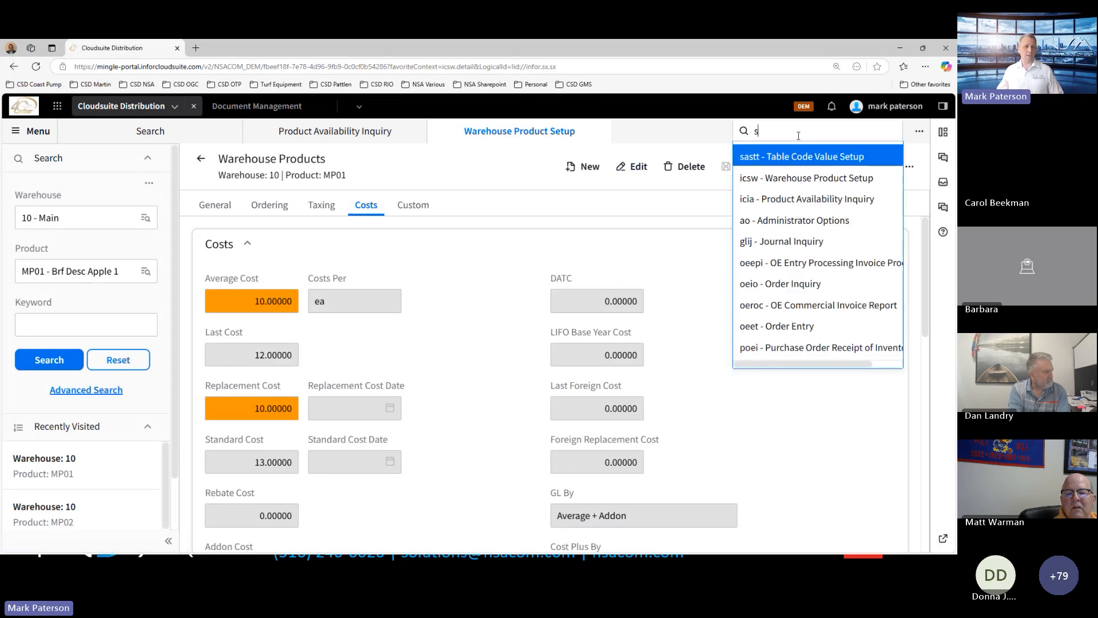
type("asgt")
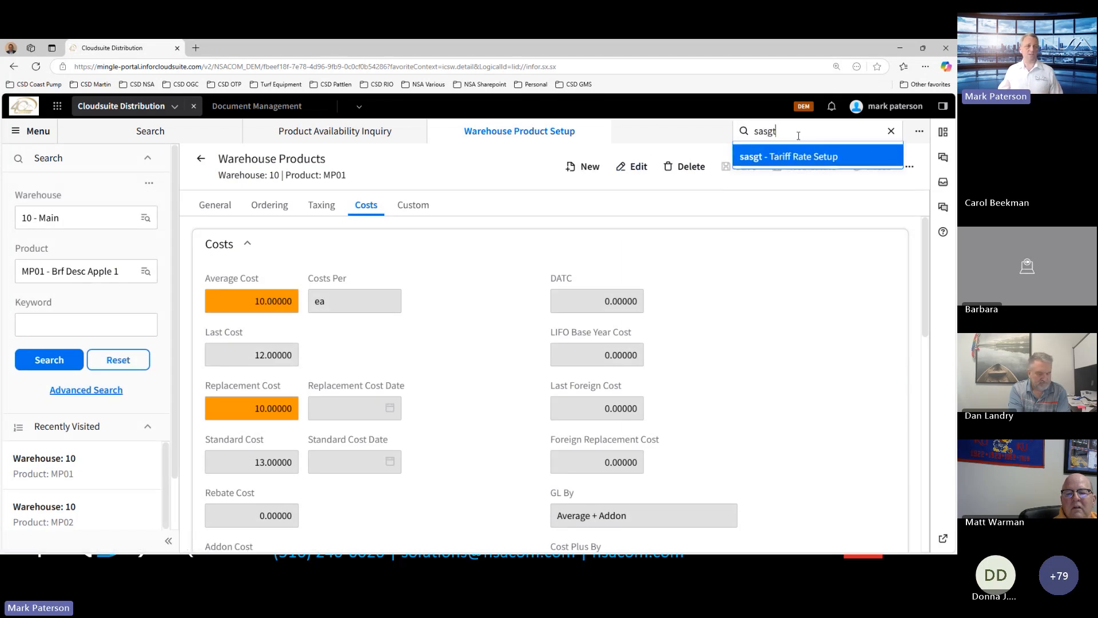
left_click(779, 158)
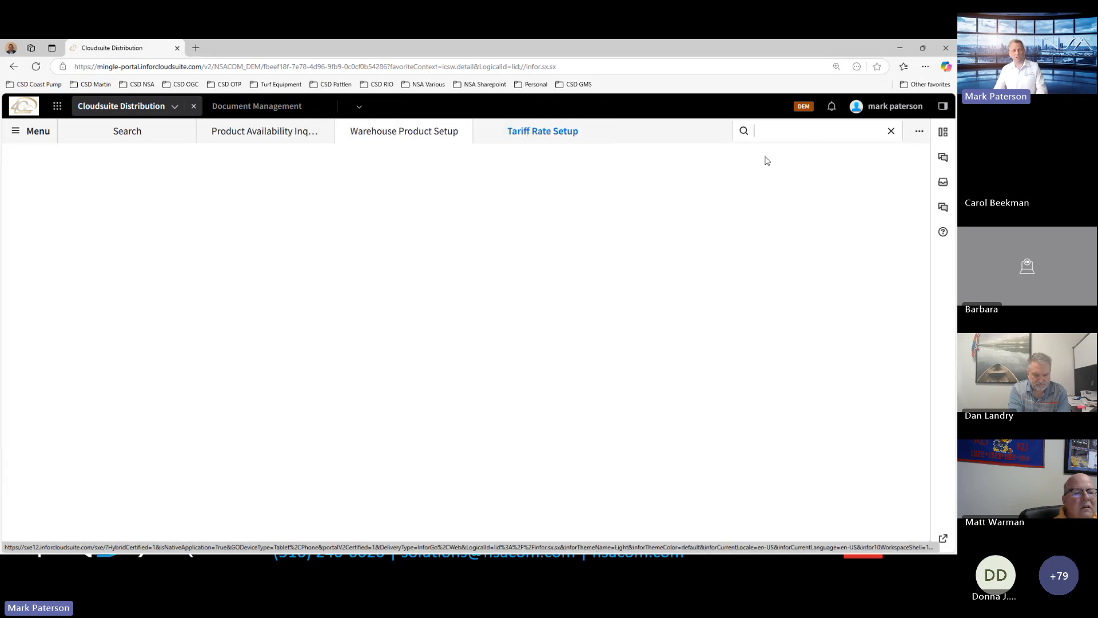
left_click(80, 303)
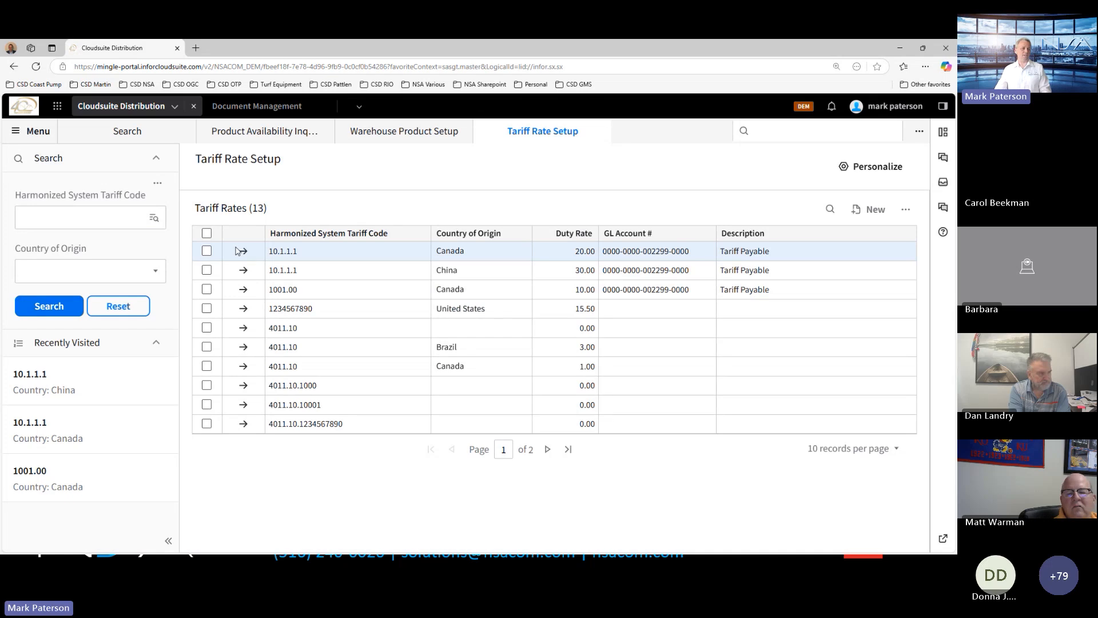
Highlight the Canada and China rates for tariff code 10.1.1.1 and close Tariff Rate Setup
left_click(295, 247)
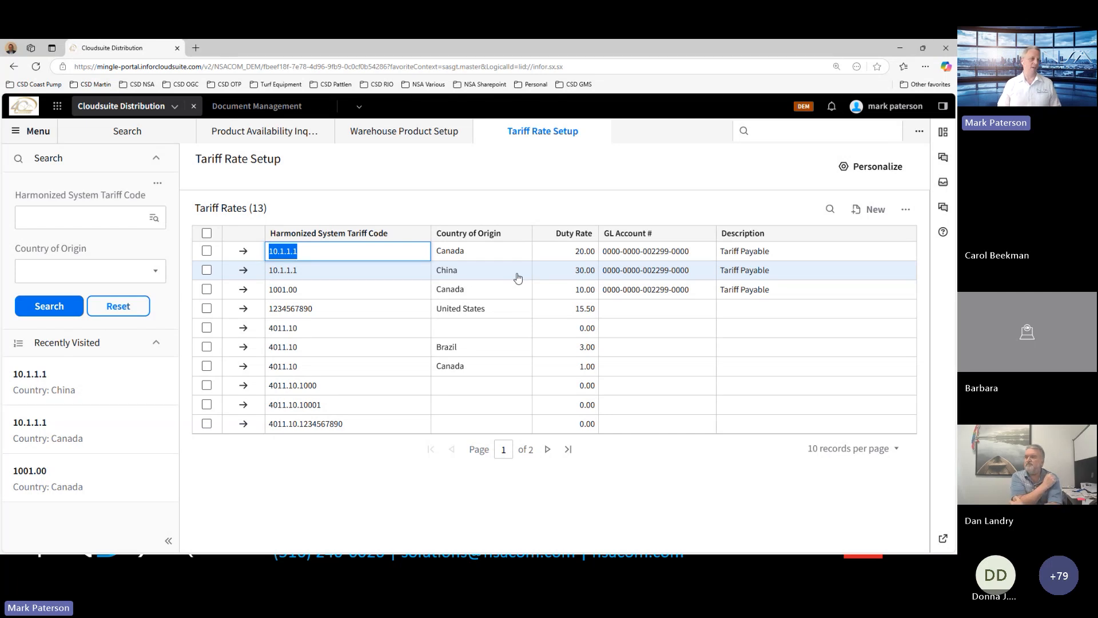
left_click(270, 251)
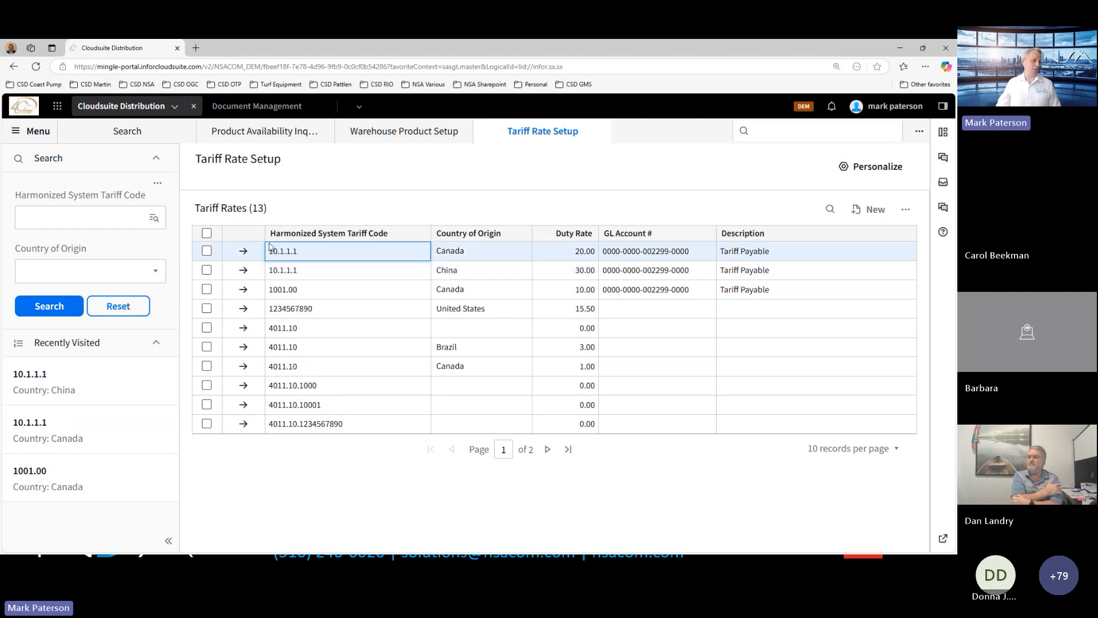
left_click_drag(269, 251, 597, 270)
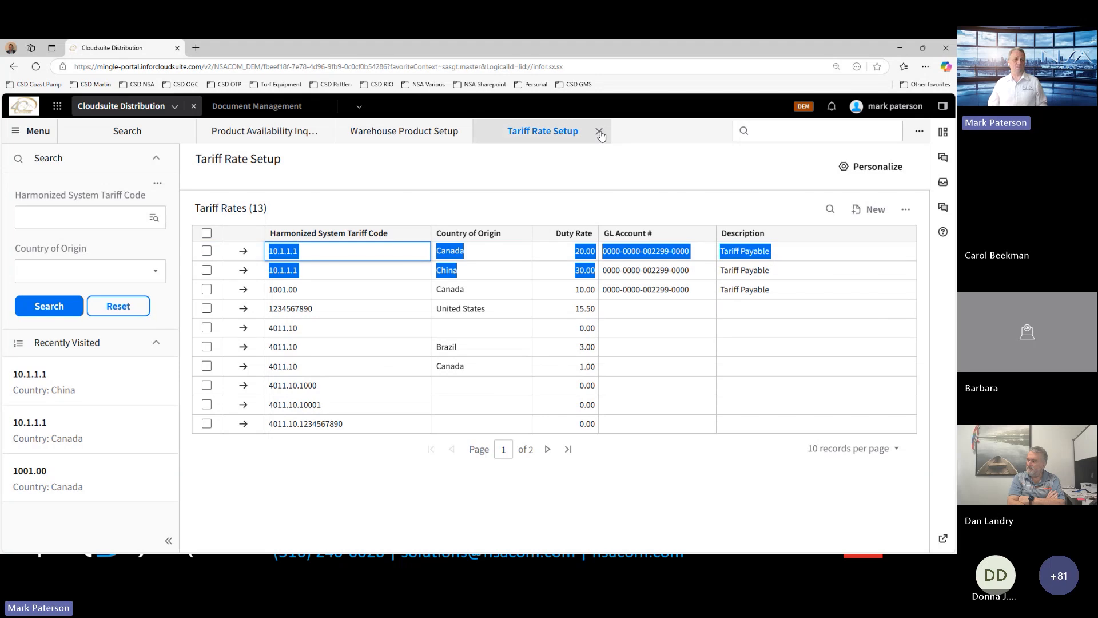
left_click(599, 132)
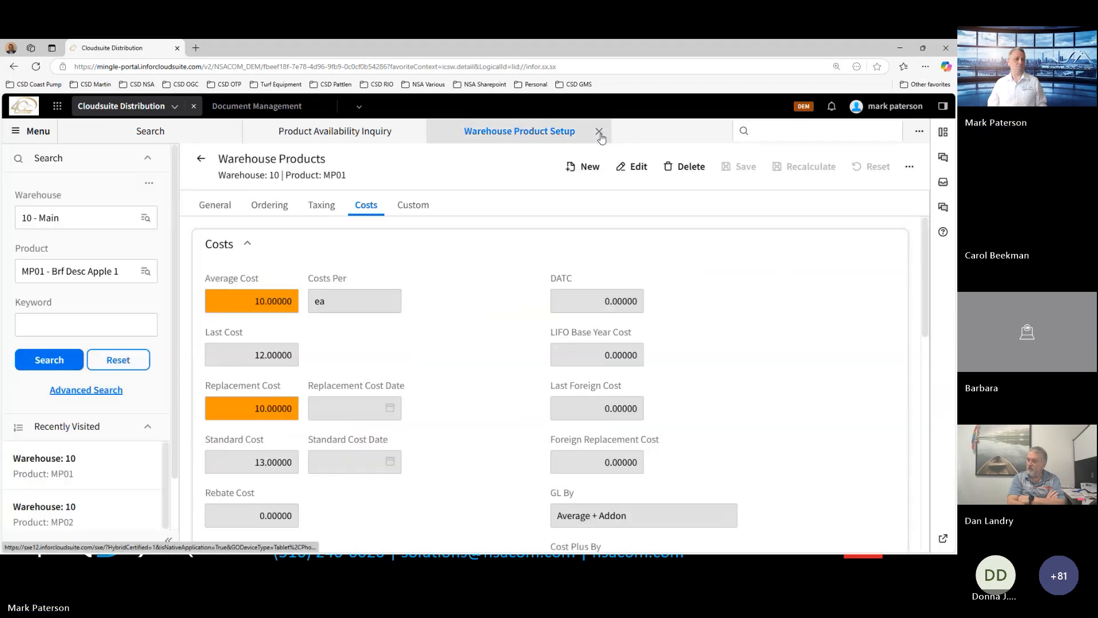
Open Company Setup (sasc) and search for company 2323
left_click(762, 130)
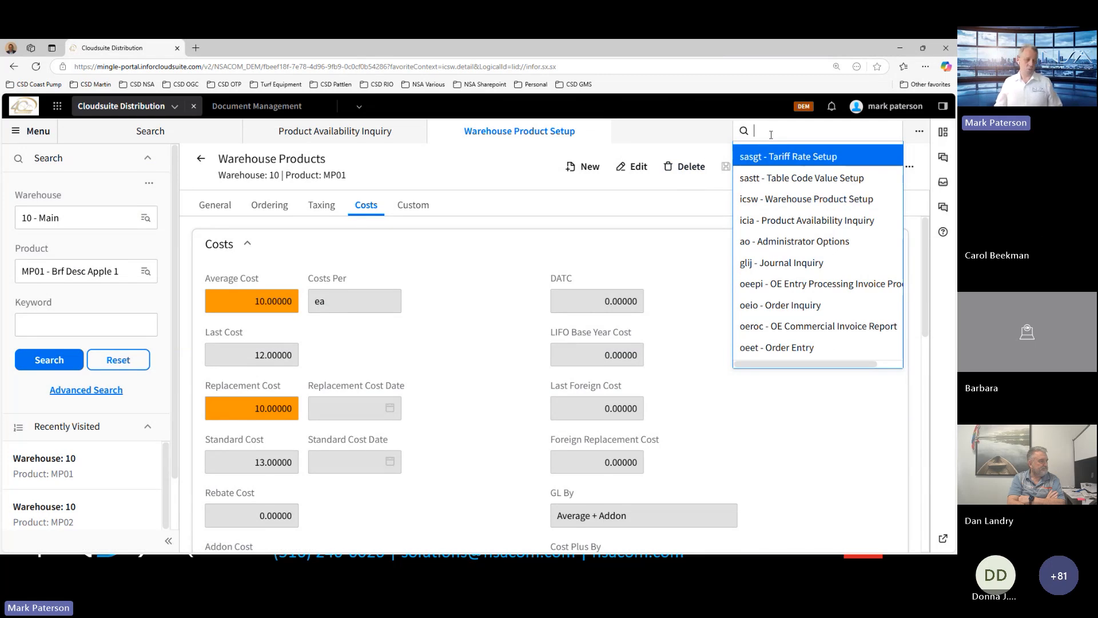
type("sasc")
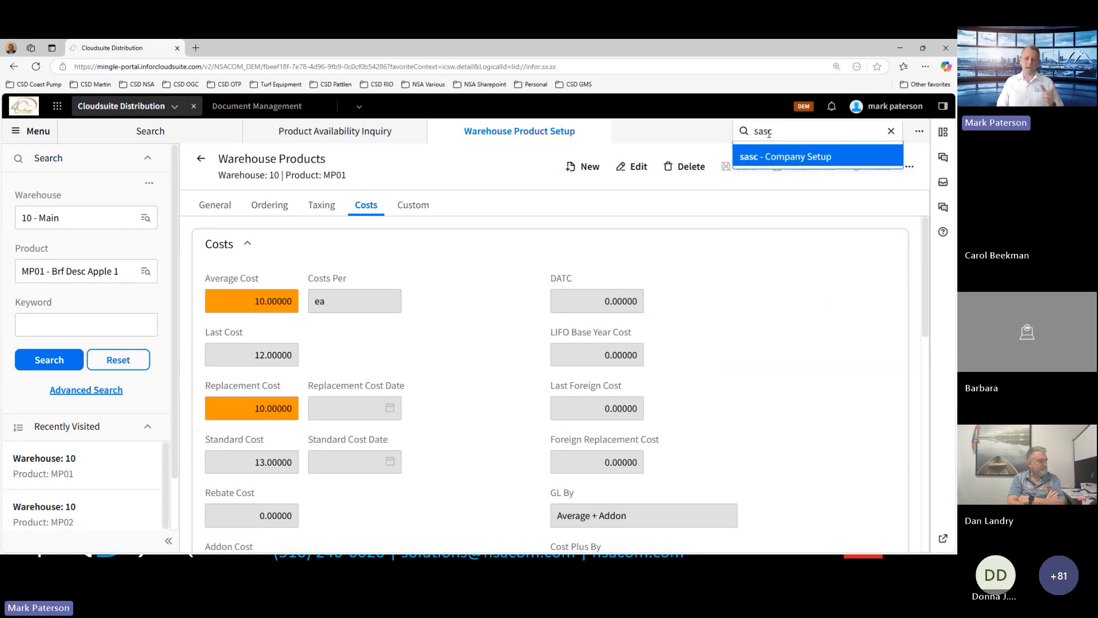
key("Return")
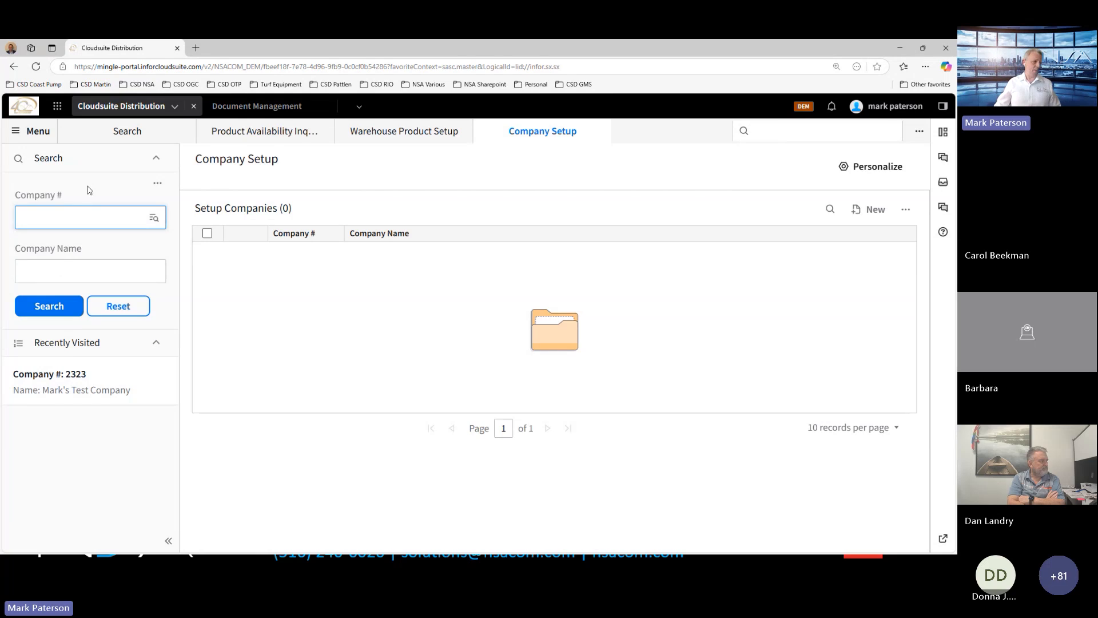
left_click(54, 217)
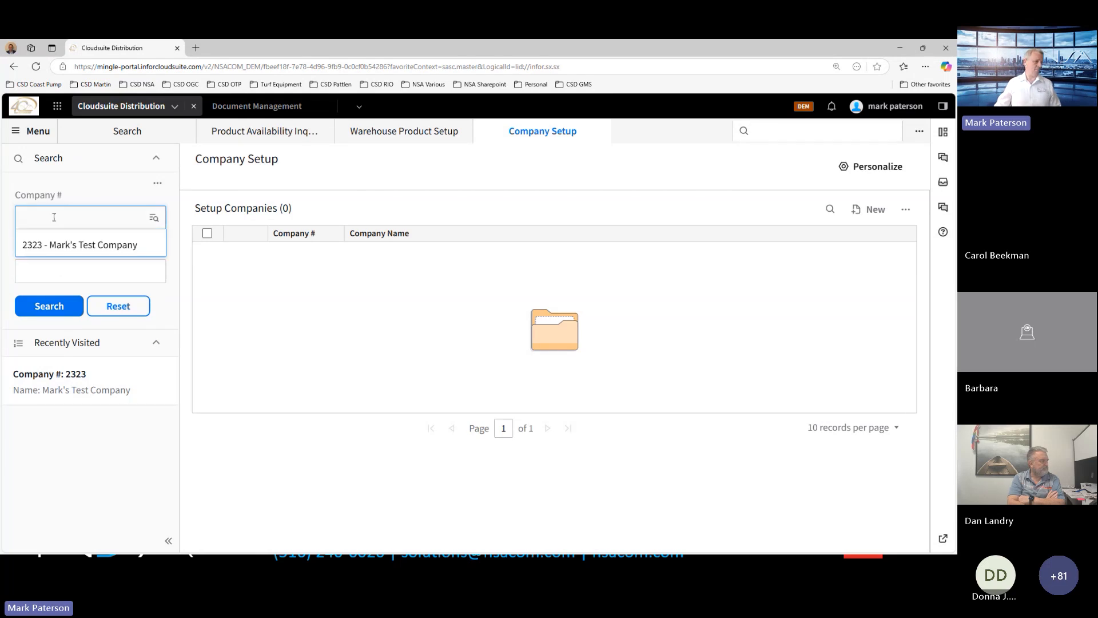
left_click(53, 244)
left_click(46, 306)
Check which company is signed in and examine the country and currency code on company 2323's record
left_click(28, 132)
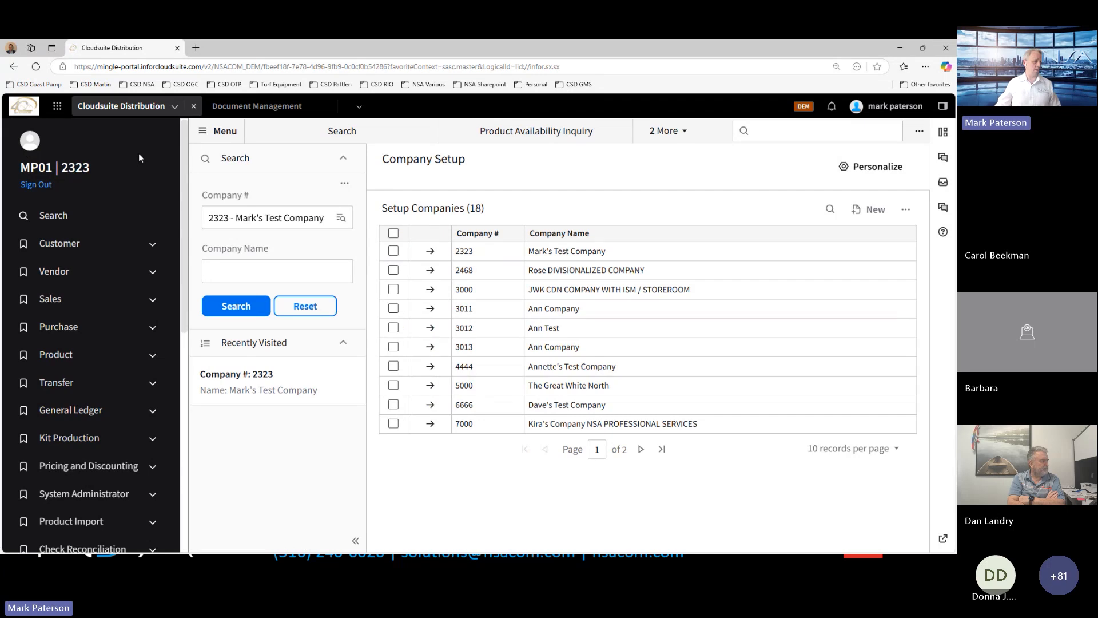
left_click(203, 131)
left_click(260, 251)
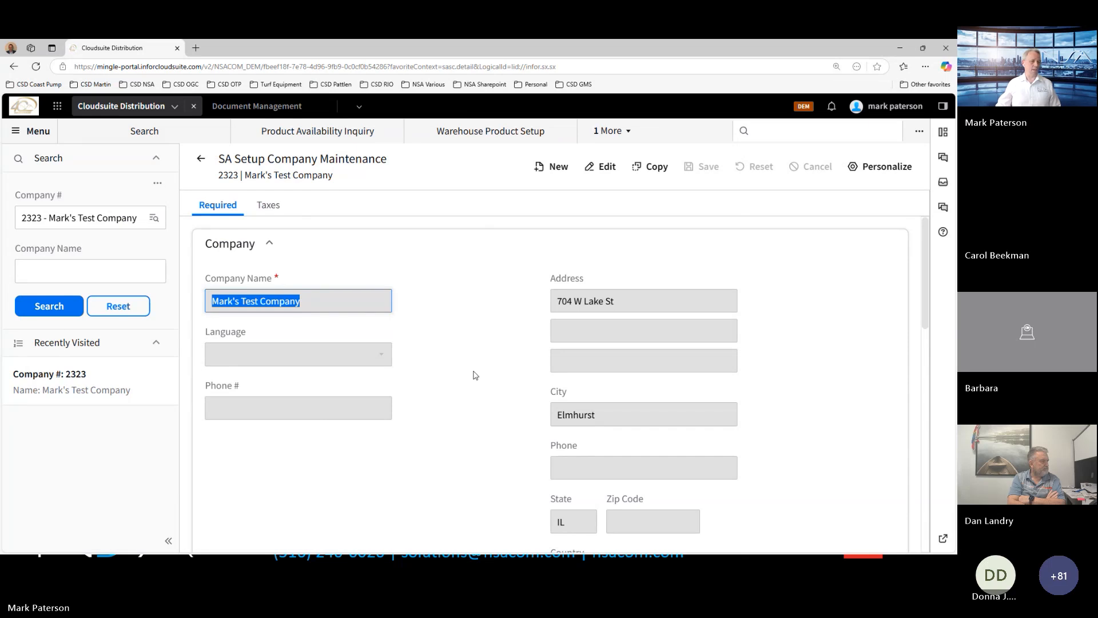
scroll(475, 377, "down", 2)
scroll(480, 388, "down", 4)
scroll(657, 309, "up", 2)
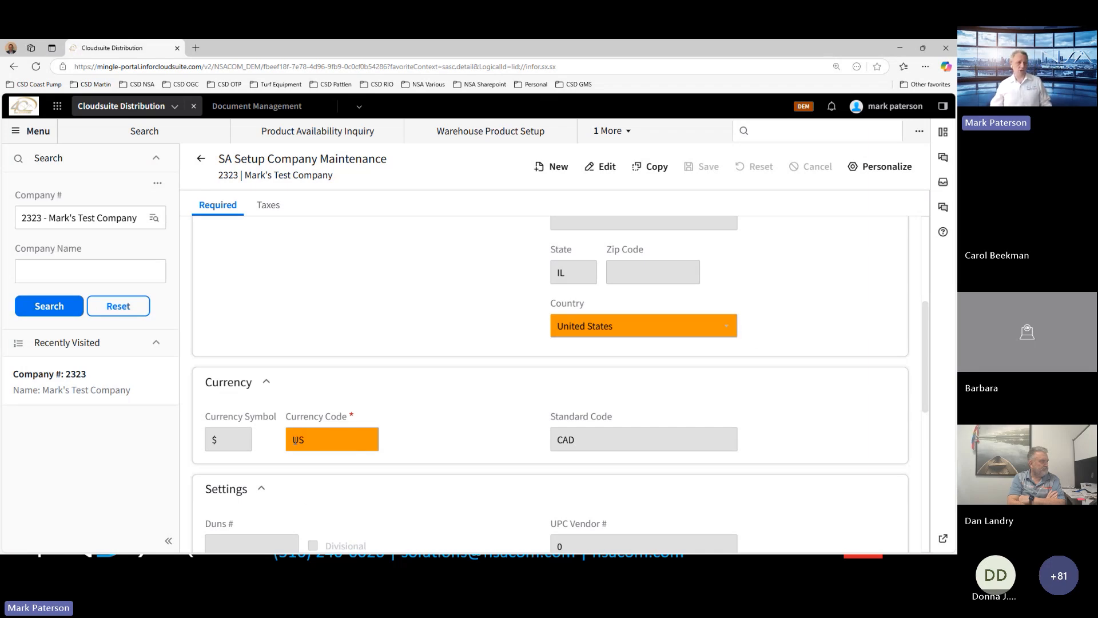
Open Vendor Setup (apsv) and bring up the record of the vendor Services MP (Canadian)
left_click(764, 136)
type("apsvc")
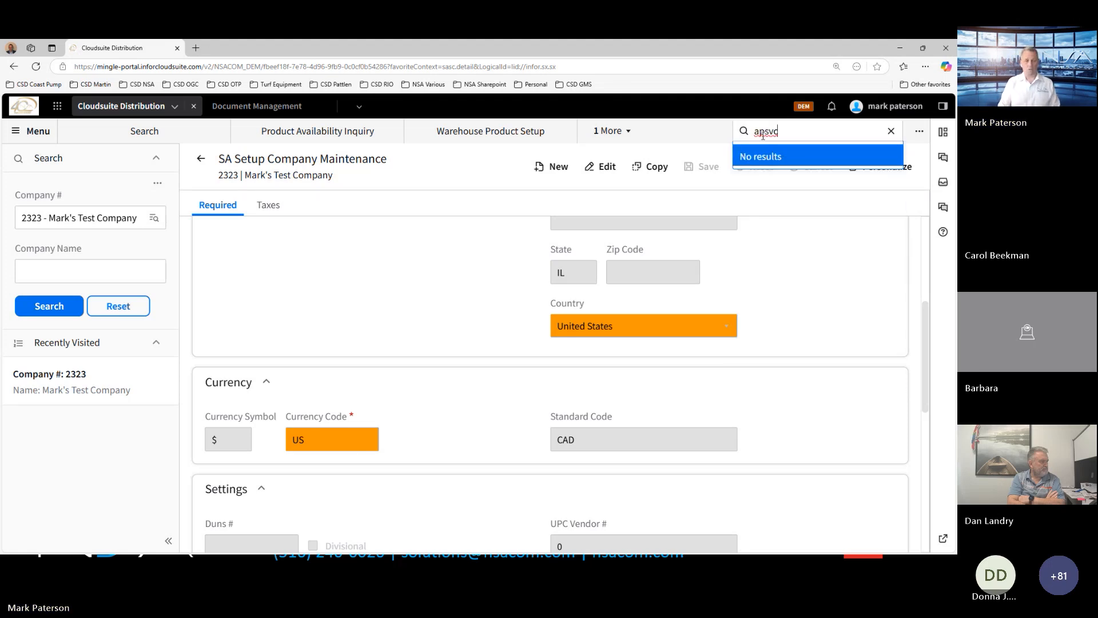
key("BackSpace")
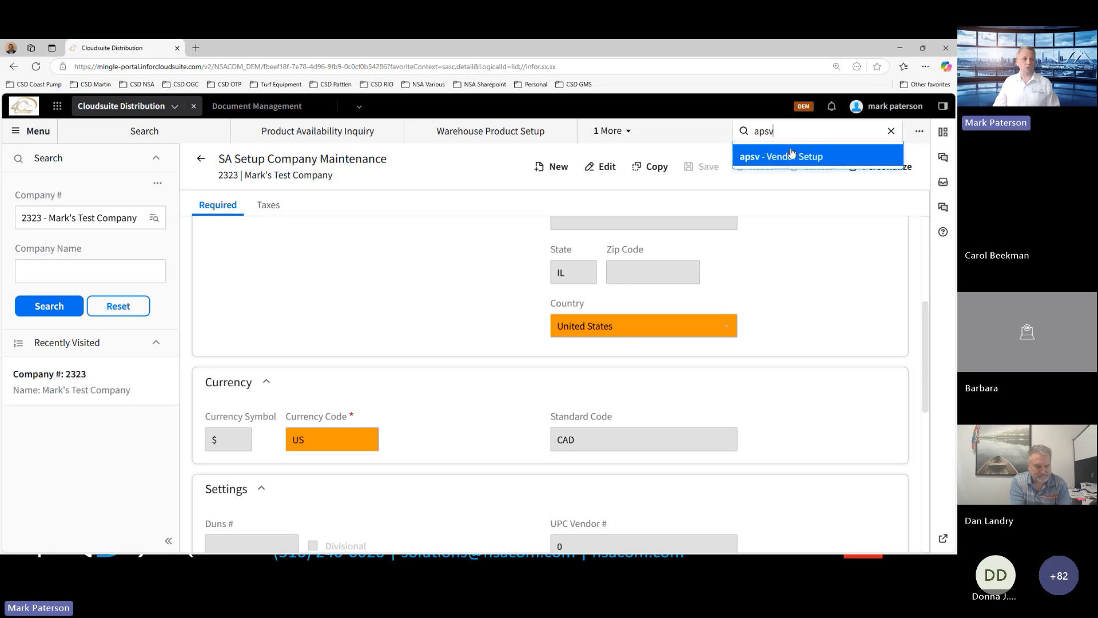
left_click(778, 160)
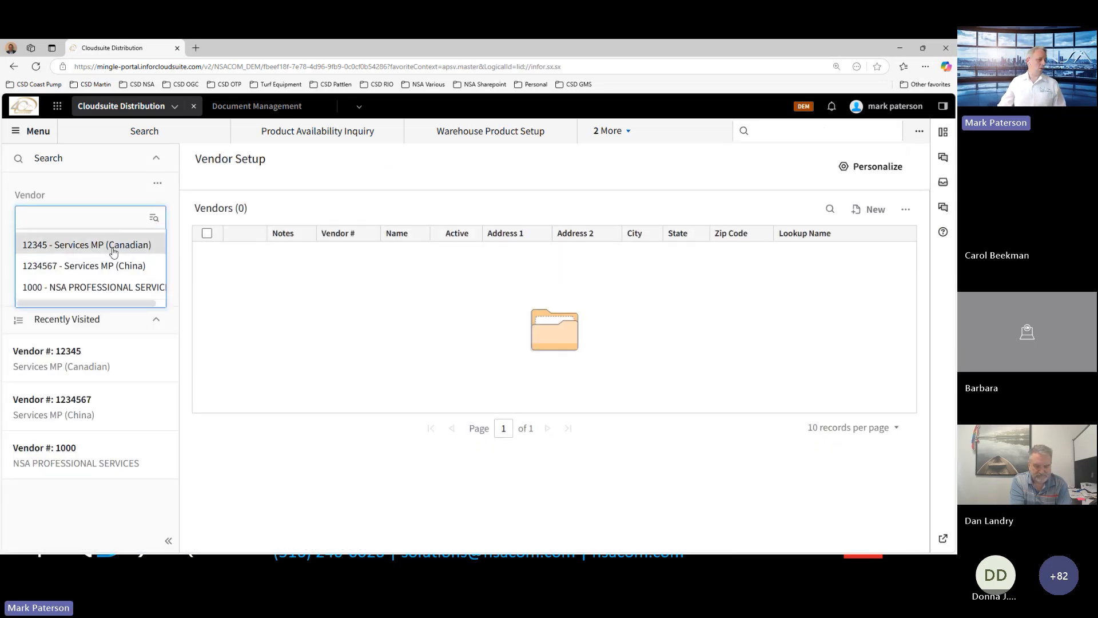
left_click(113, 252)
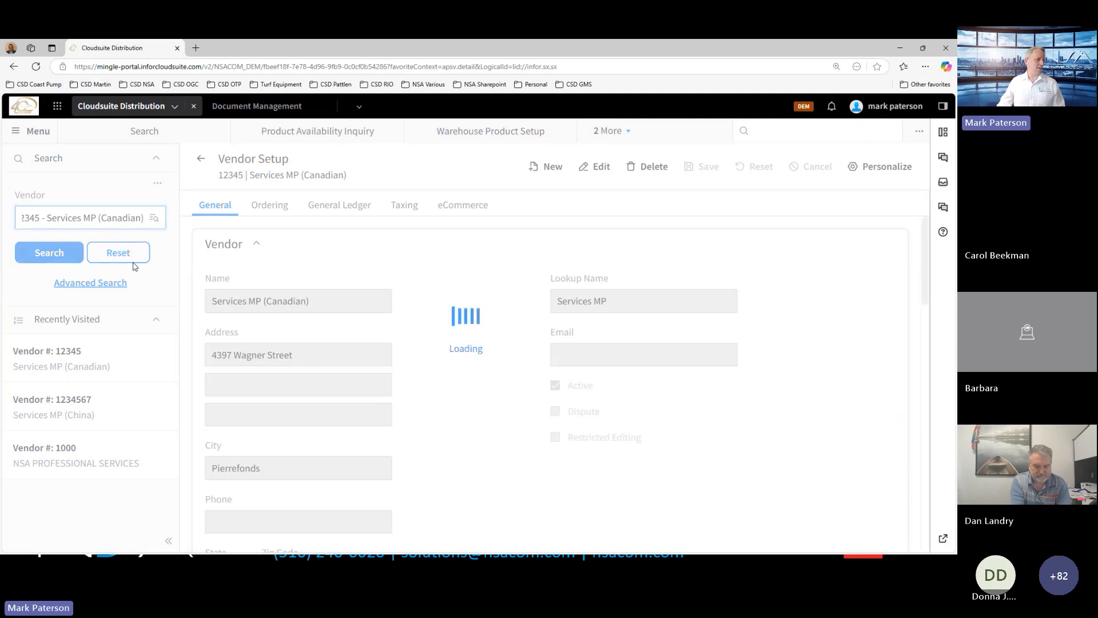
Examine the Country and Currency fields in the general settings of the Services MP (Canadian) vendor
scroll(496, 395, "down", 3)
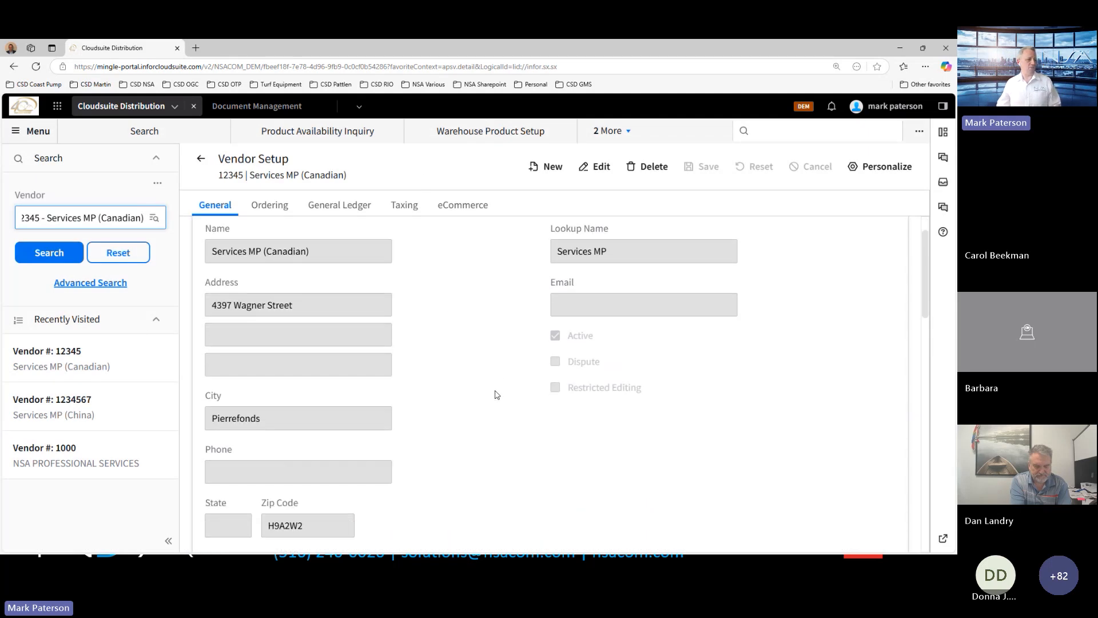
scroll(496, 394, "down", 4)
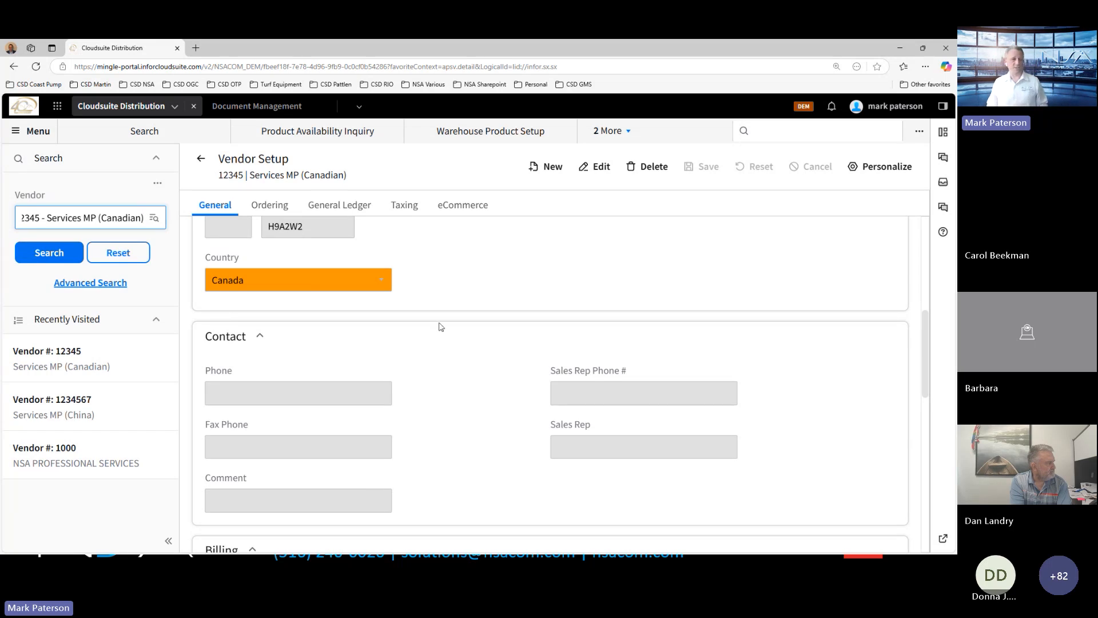
scroll(430, 323, "down", 10)
scroll(431, 350, "down", 2)
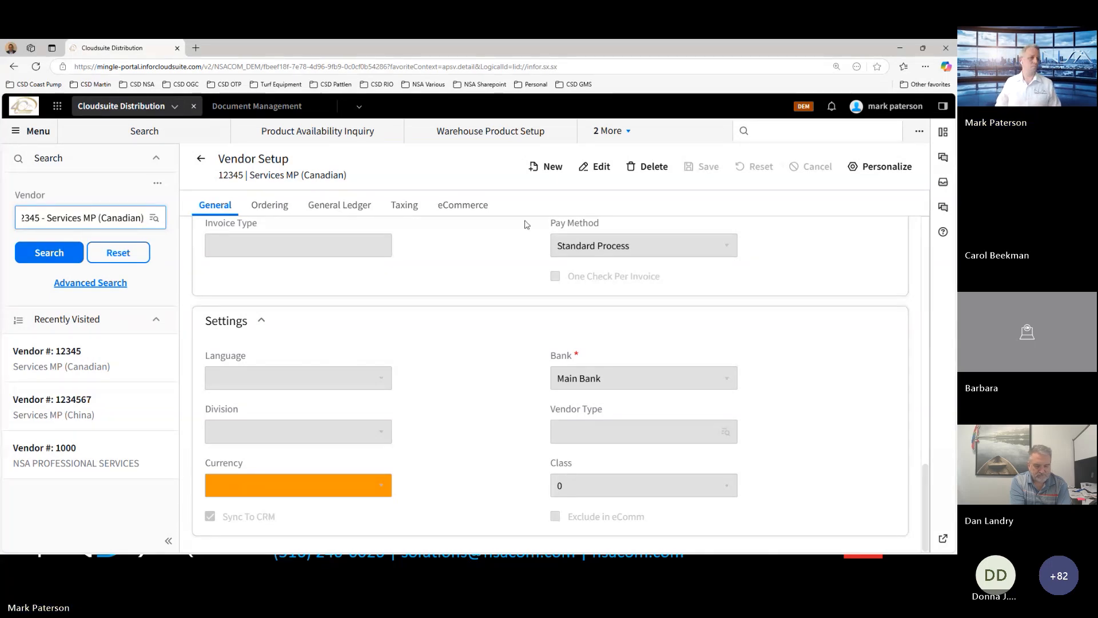
Close the Vendor Setup and Company Setup functions to return to Warehouse Product Setup
left_click(773, 131)
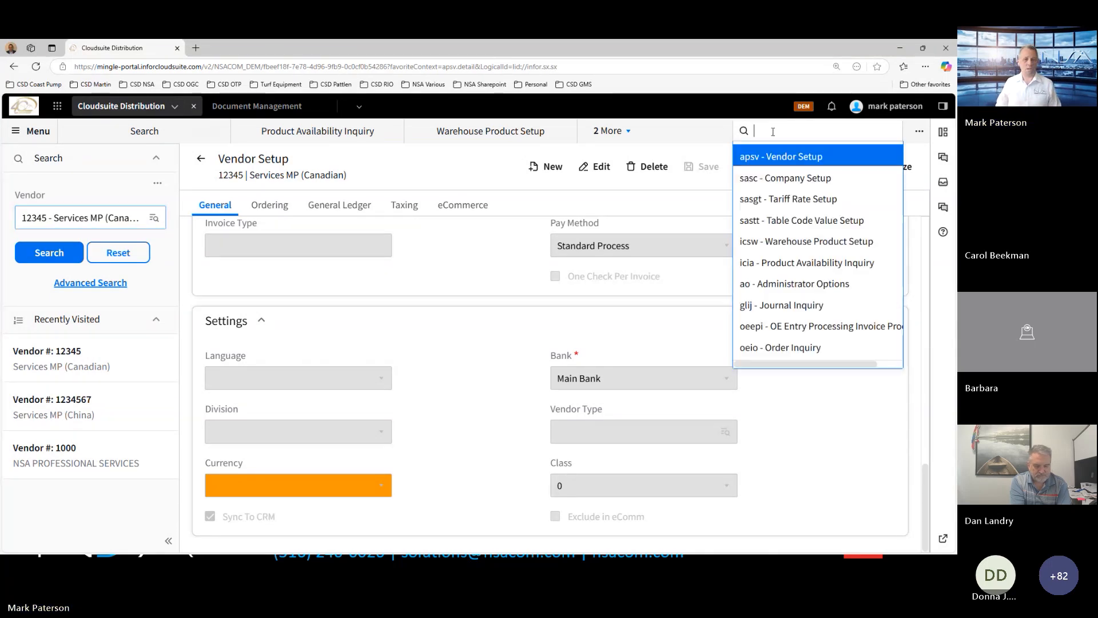
left_click(626, 130)
left_click(643, 181)
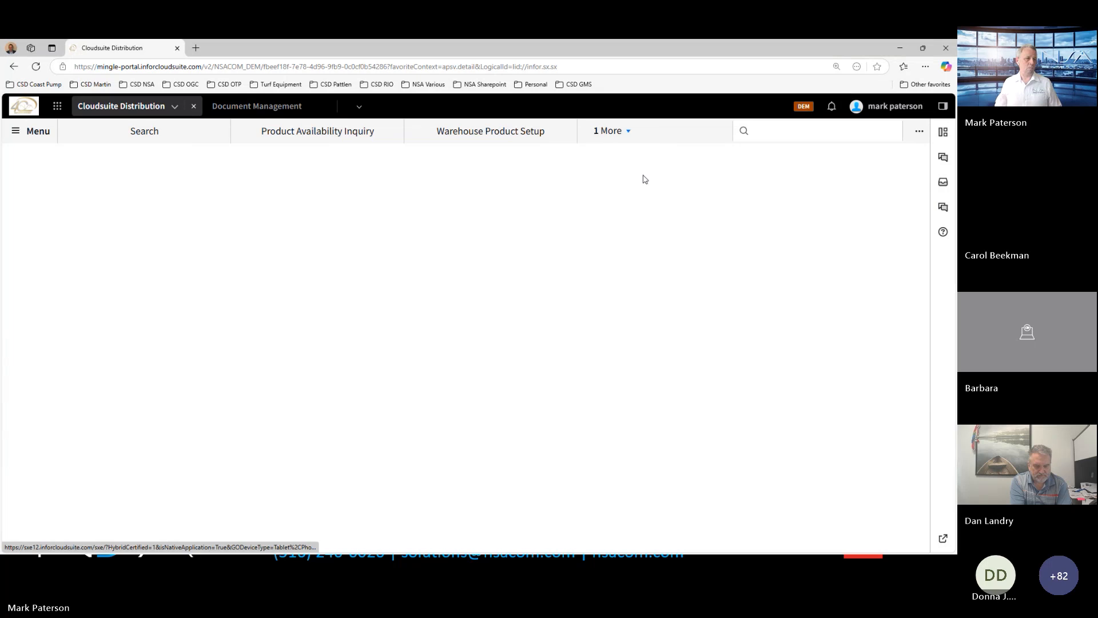
left_click(642, 157)
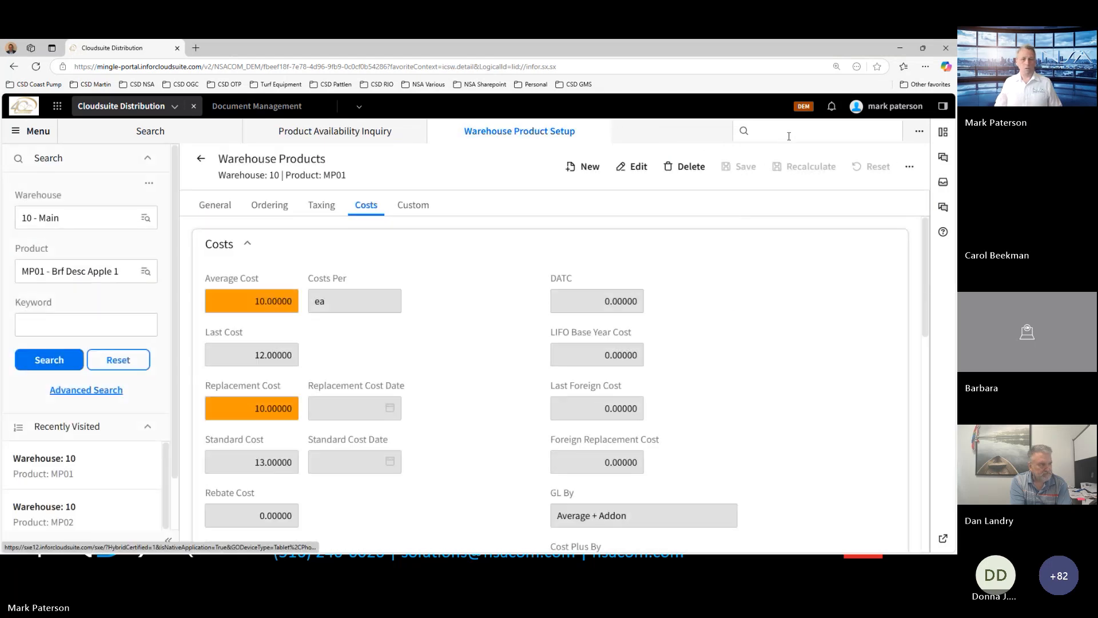
Open Product Line Setup (icsl) and search for all product lines without any filter
left_click(790, 131)
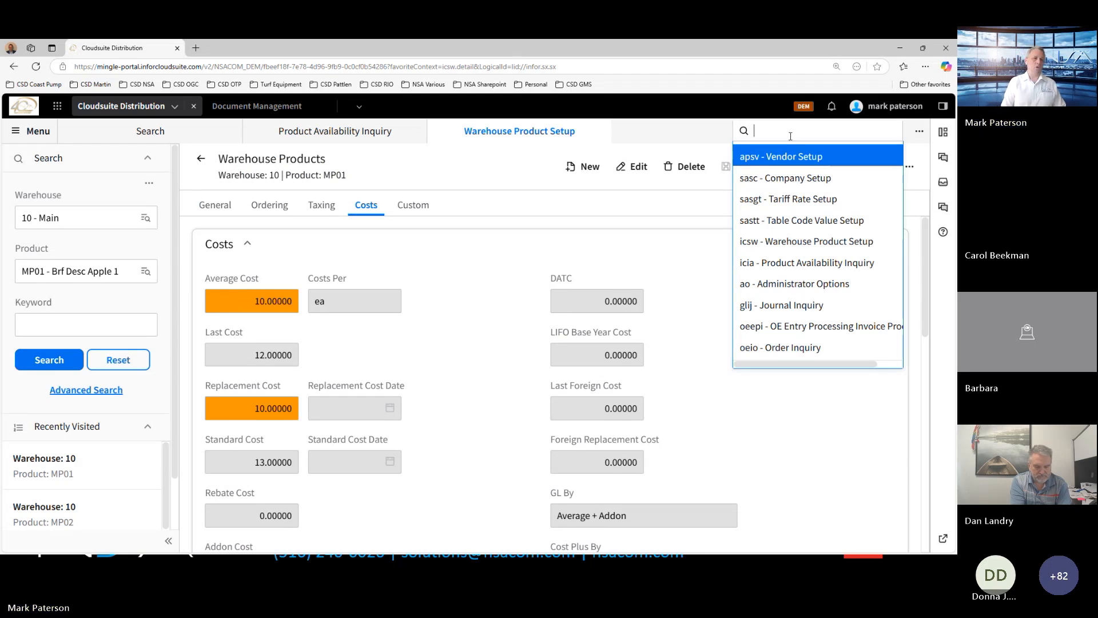
type("icsl")
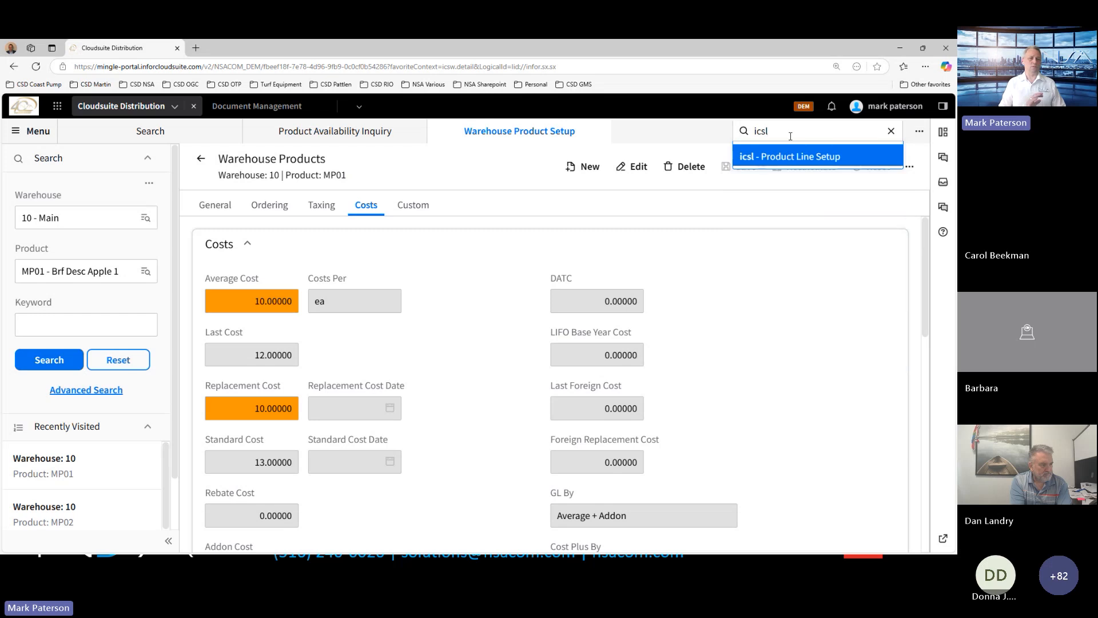
key("Return")
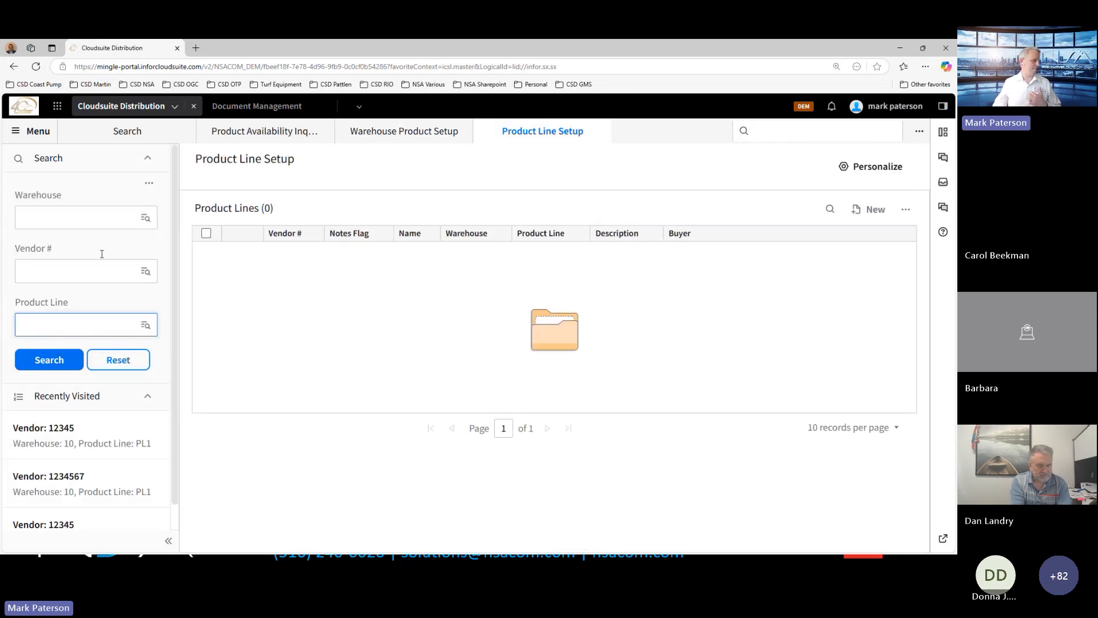
left_click(49, 364)
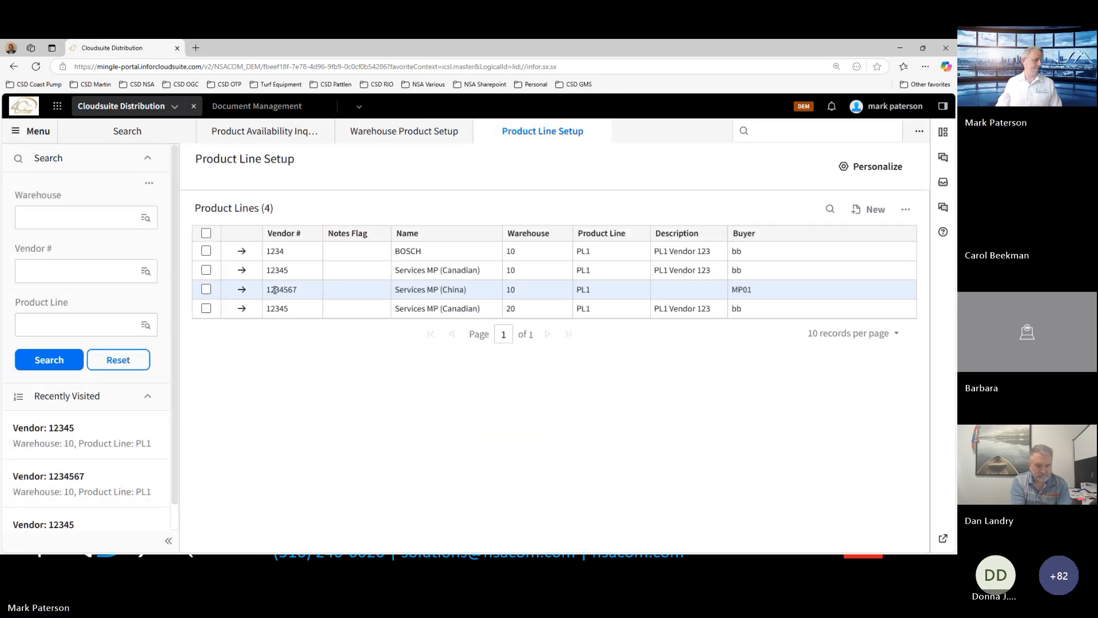
Open the Services MP (Canadian) product line PL1 for warehouse 10 and examine its HS Code and Country of Origin tax settings
left_click(241, 270)
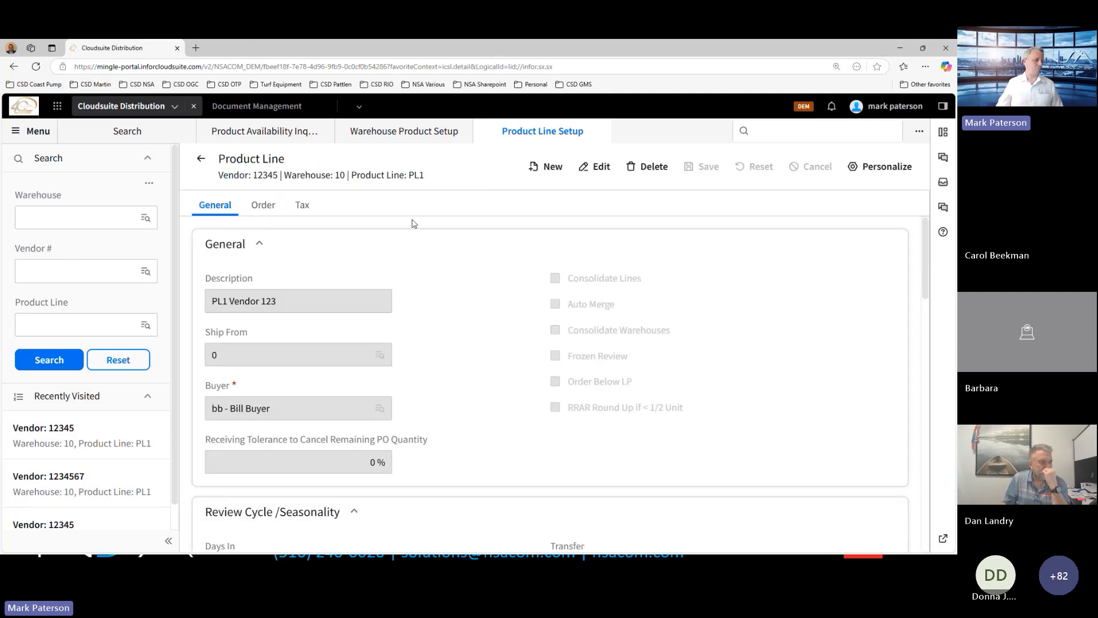
left_click(302, 204)
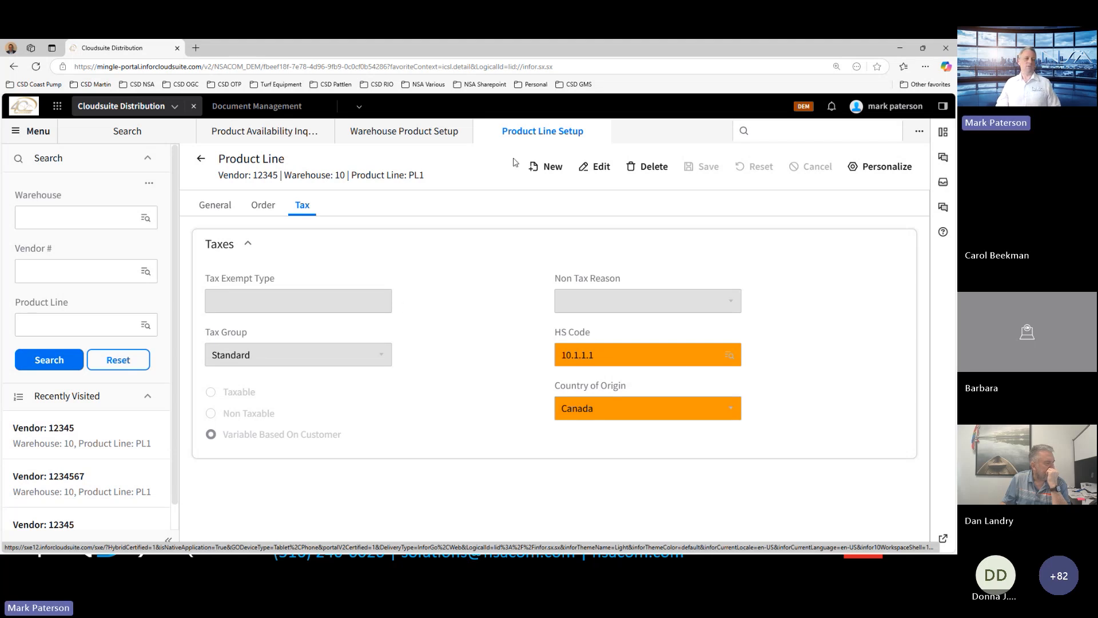
Open Product Setup (icsp) and search for the product MP01 - Brf Desc Apple 1
left_click(793, 130)
type("i")
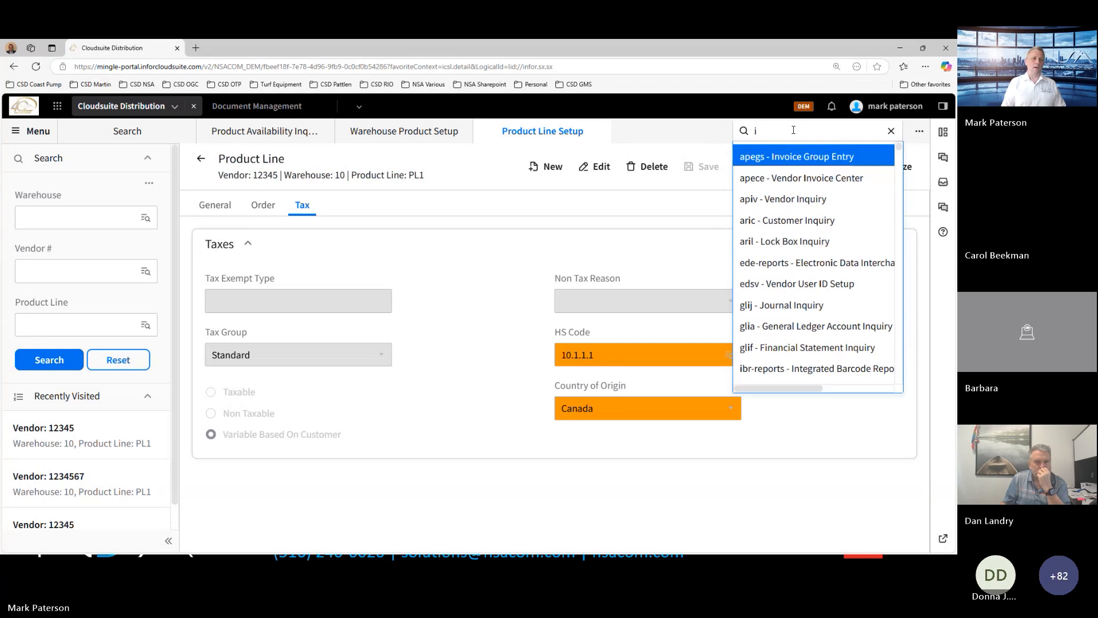
type("csp")
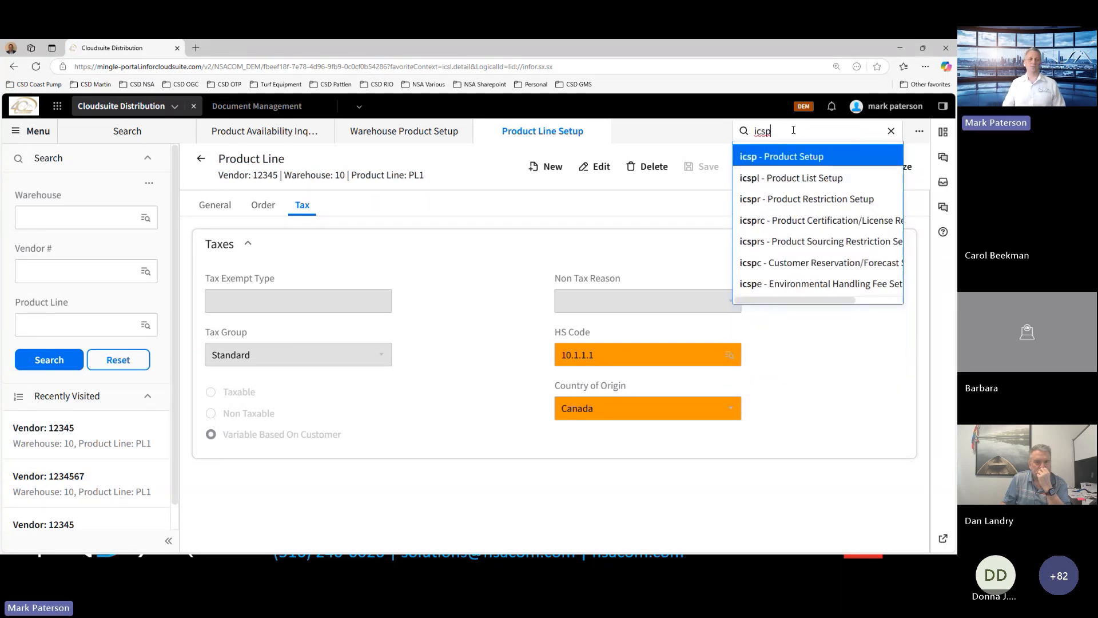
key("Return")
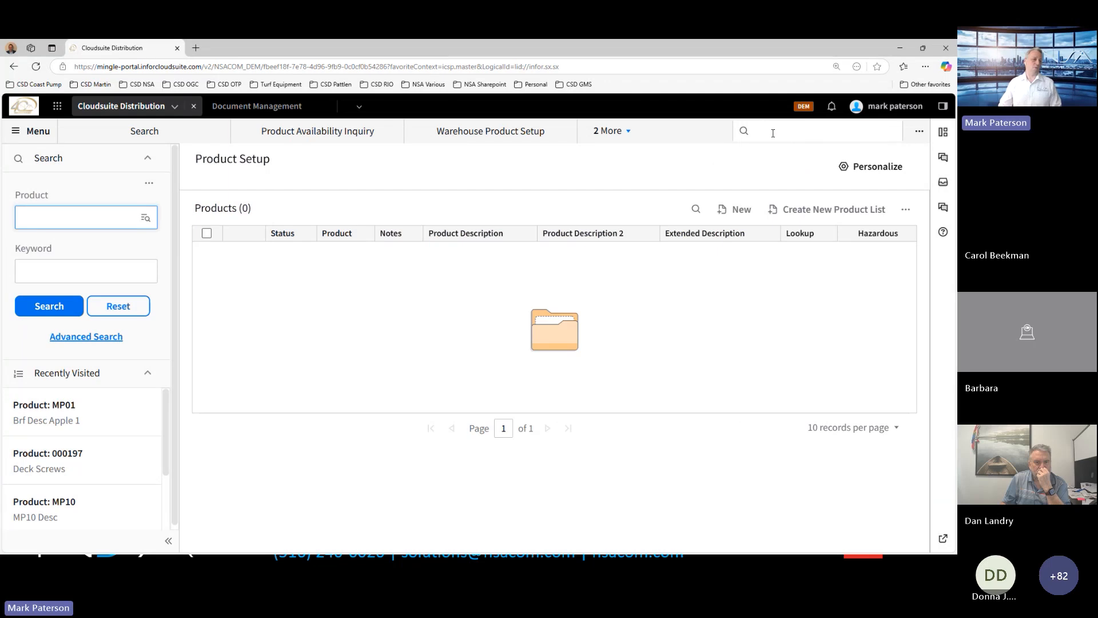
left_click(94, 216)
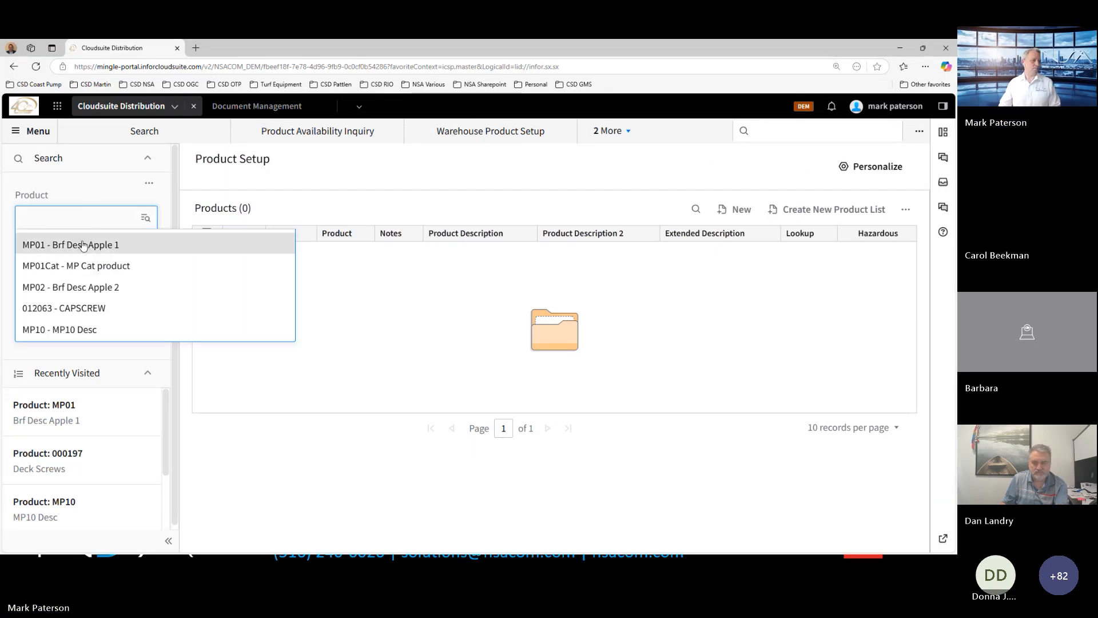
left_click(45, 244)
left_click(50, 305)
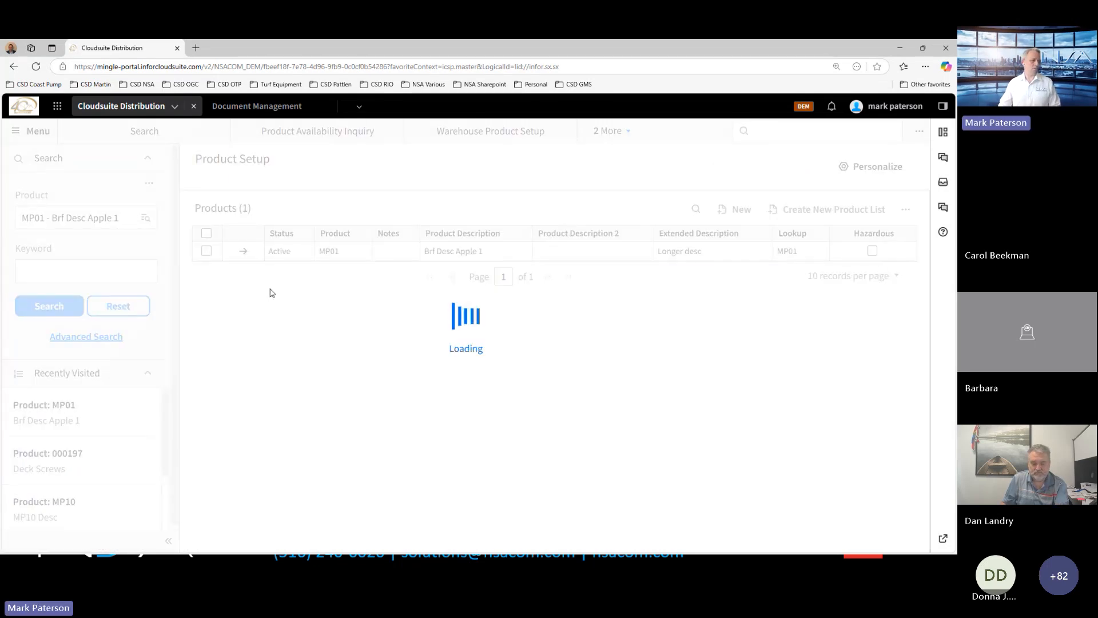
Open the MP01 product record and examine its Country of Origin and Harmonized System Tariff Code fields
left_click(243, 251)
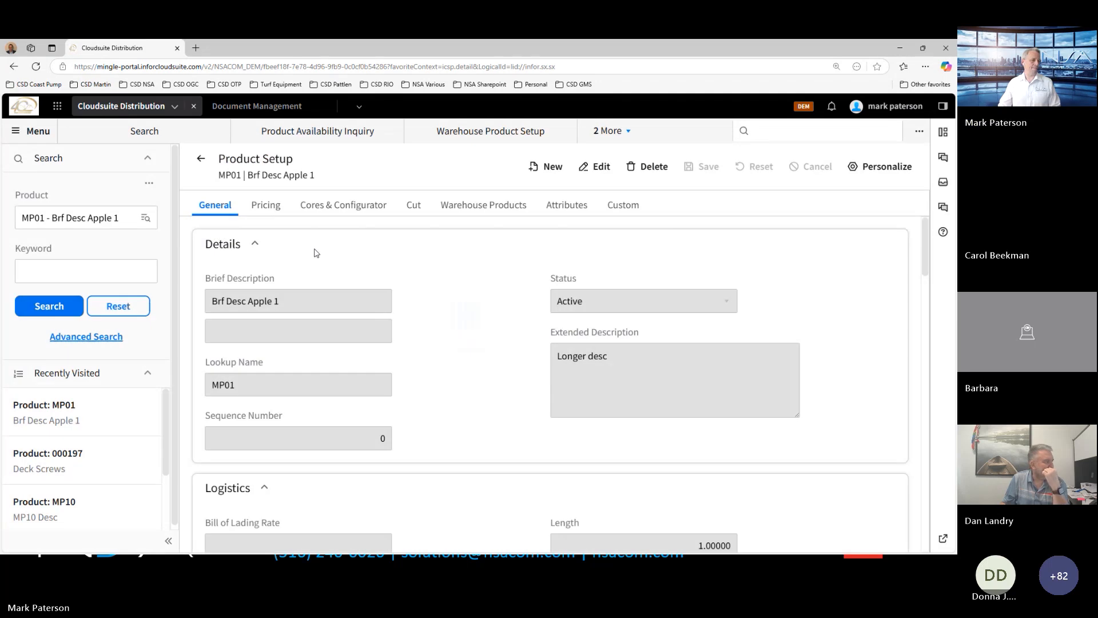
scroll(417, 358, "down", 10)
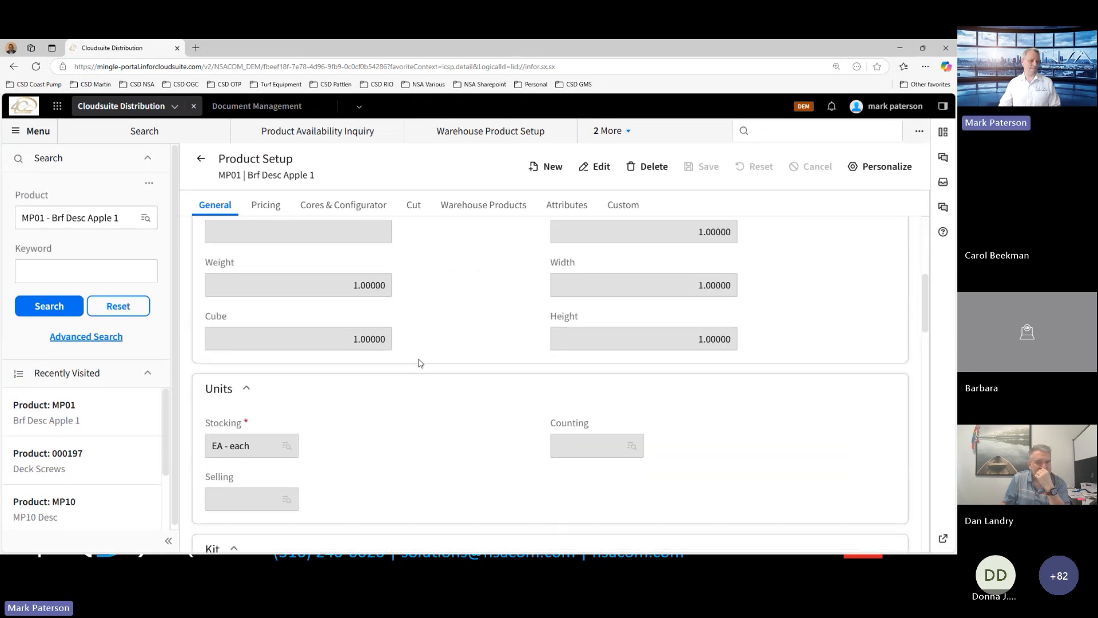
scroll(421, 365, "down", 10)
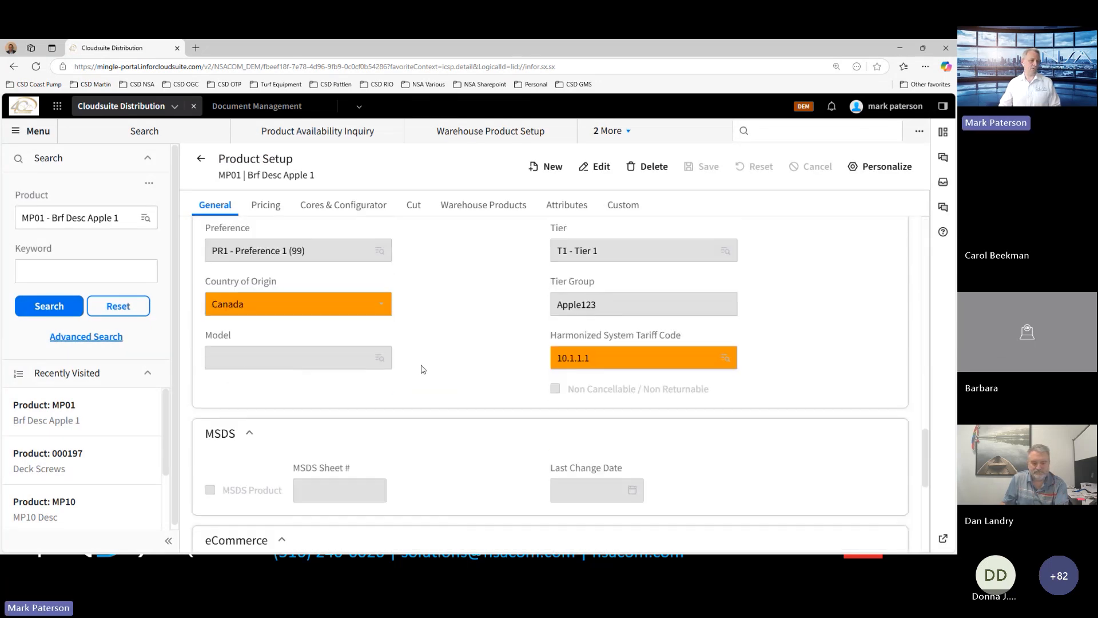
scroll(447, 356, "up", 3)
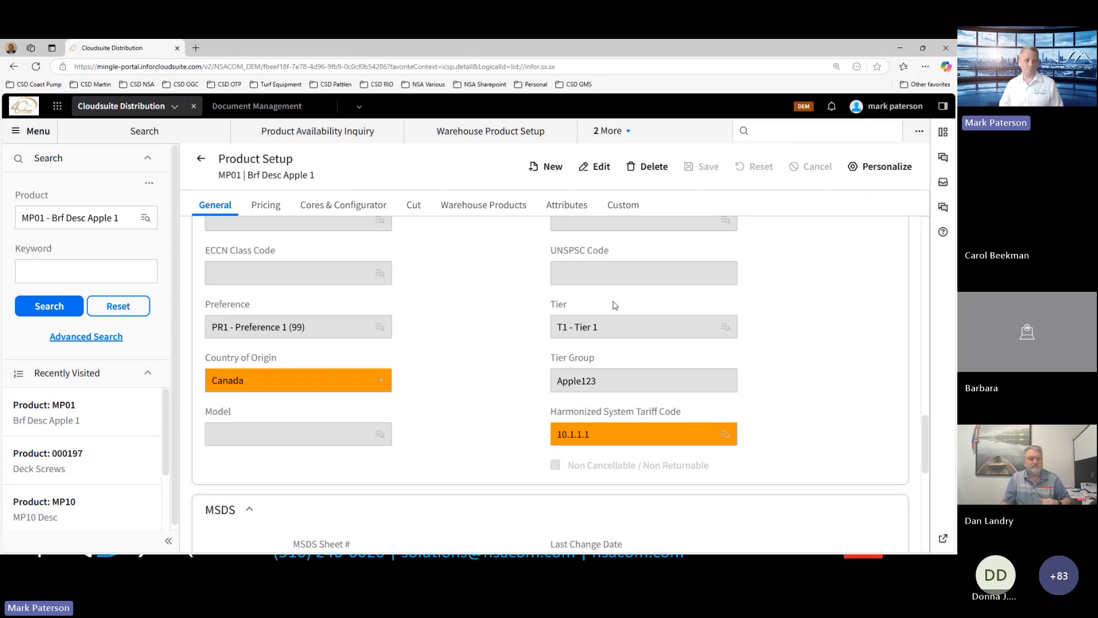
Return to Warehouse Product Setup (icsw) and examine the taxing settings of product MP01 in warehouse 10
left_click(768, 133)
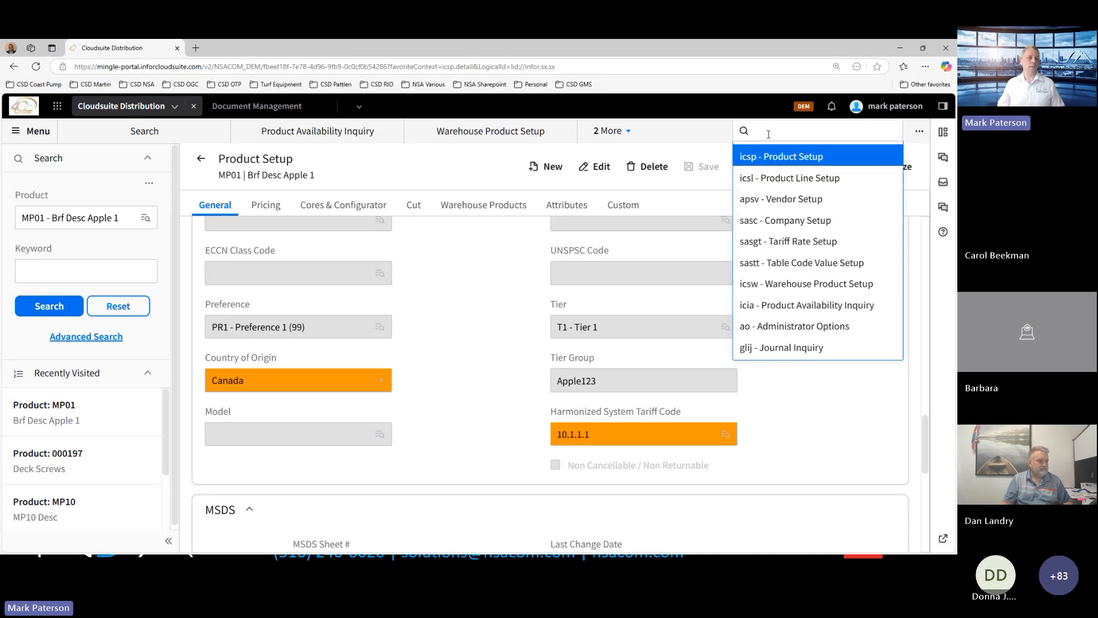
type("icsw")
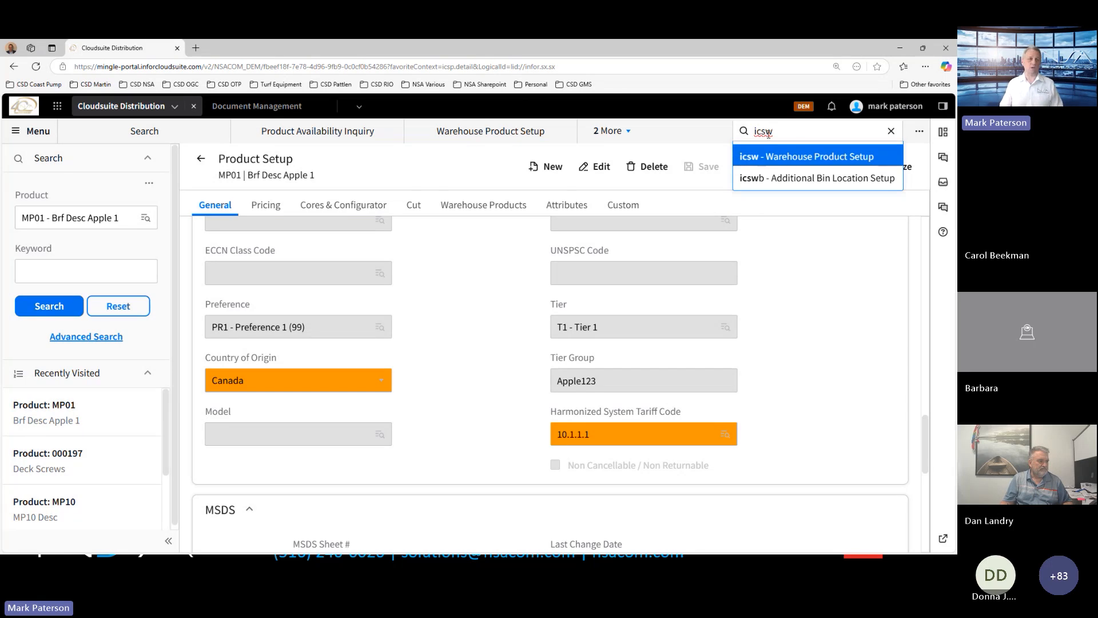
key("Return")
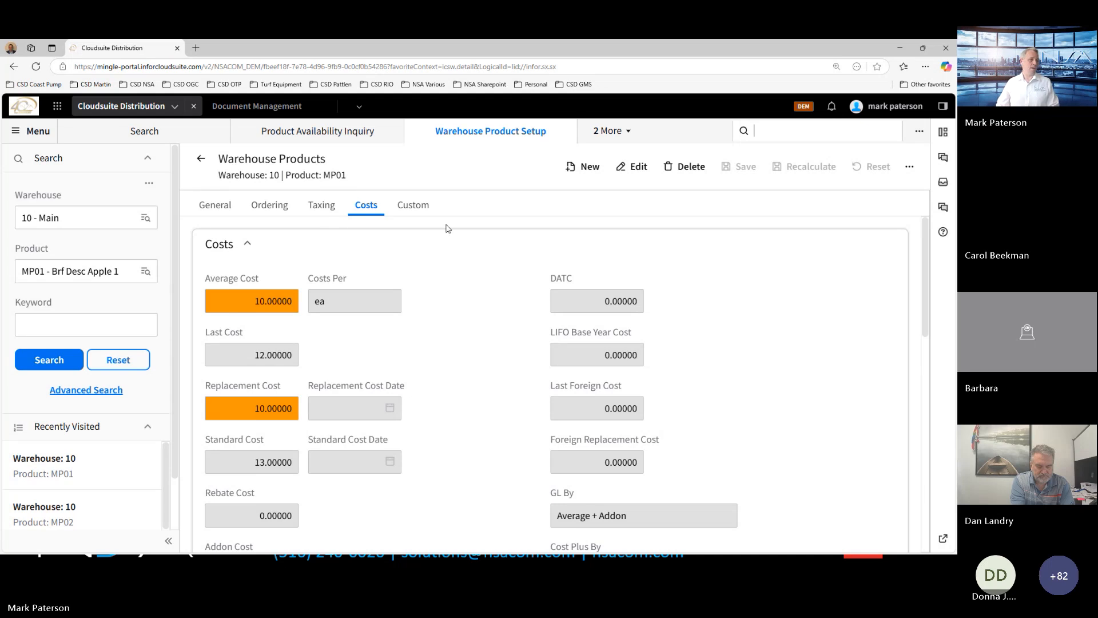
left_click(322, 206)
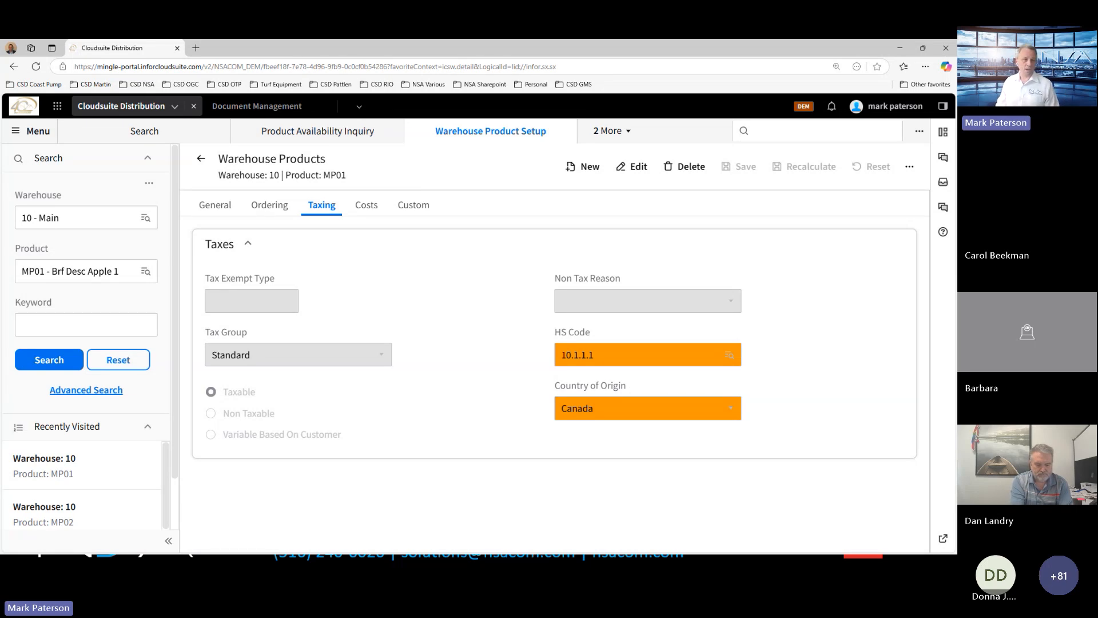
Open Catalog Setup (icsc) and search the catalog products for MP01 - Brf Desc Apple 1
left_click(867, 131)
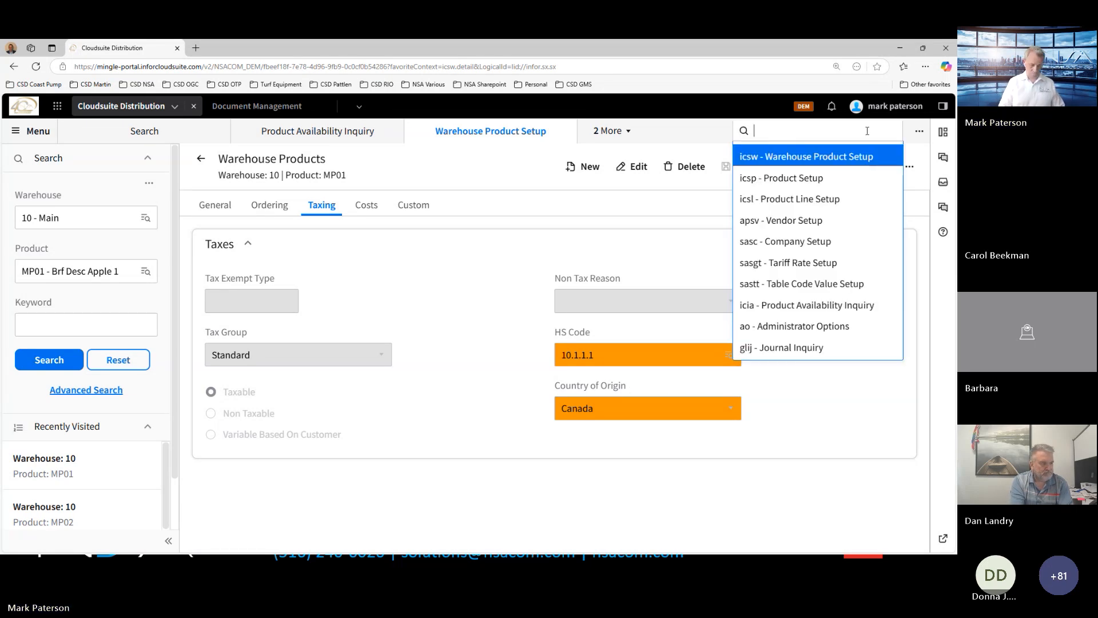
type("icsc")
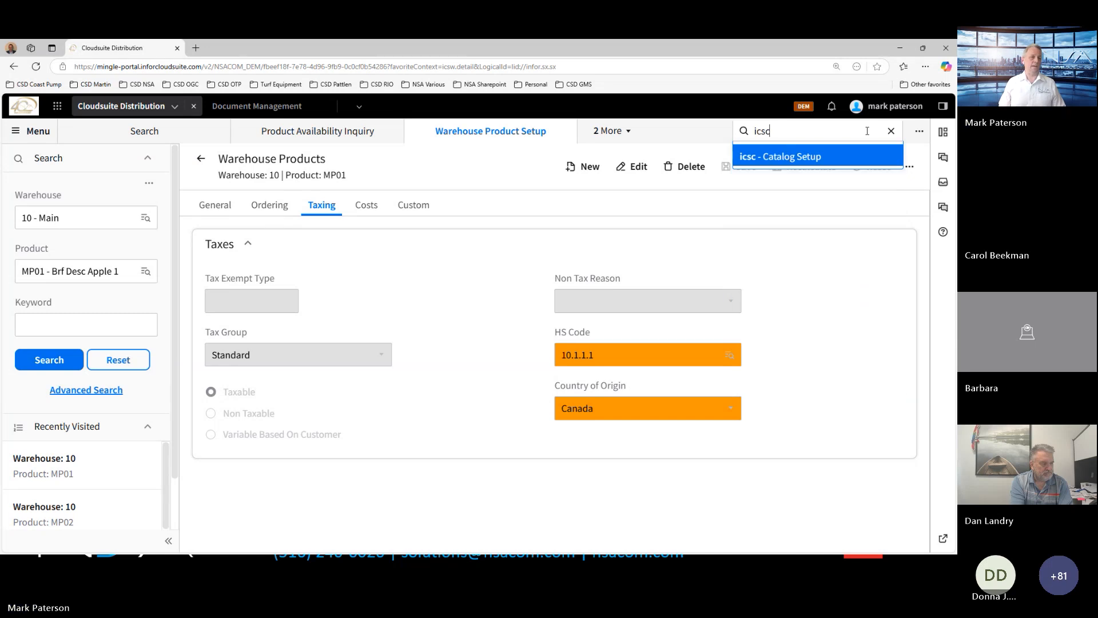
key("Return")
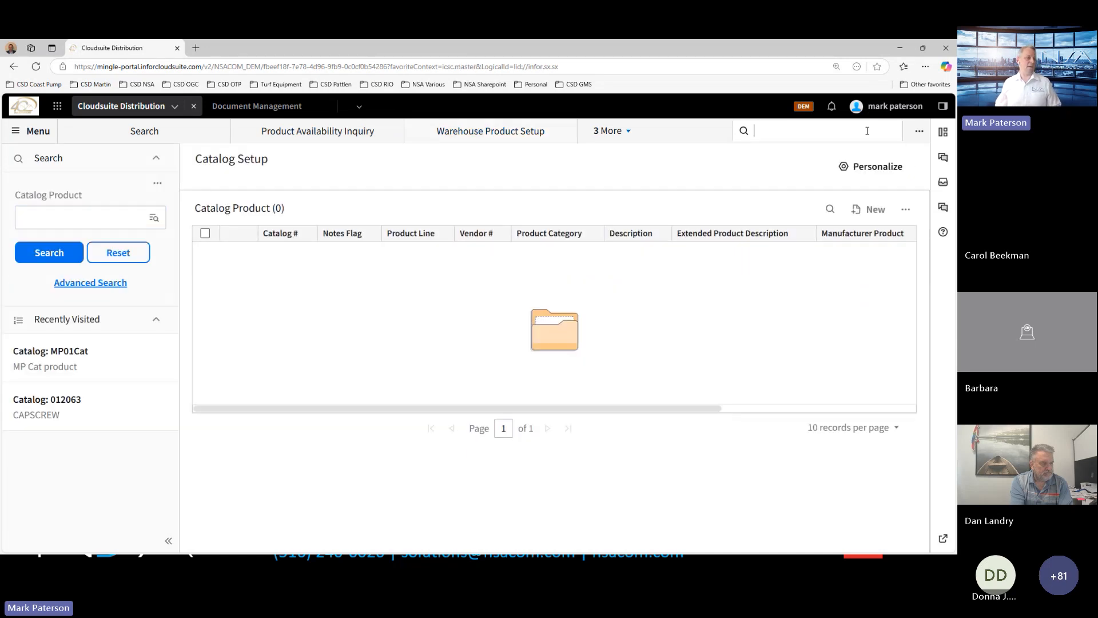
left_click(93, 217)
left_click(74, 245)
left_click(51, 254)
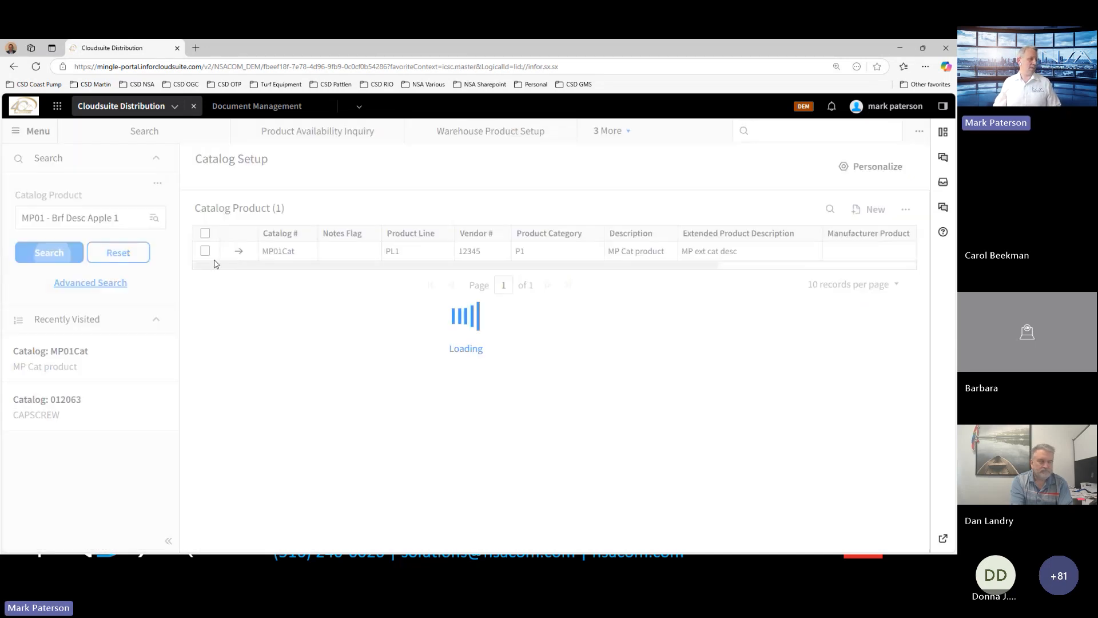
Open the MP01Cat catalog product and examine the tariff fields in its pricing settings
left_click(240, 252)
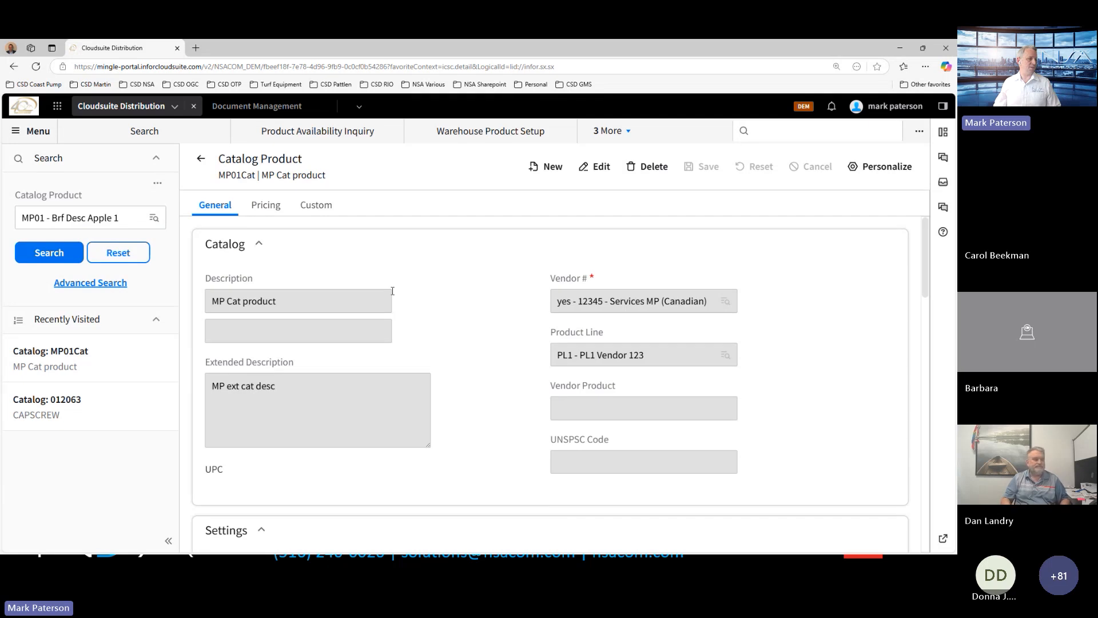
left_click(264, 206)
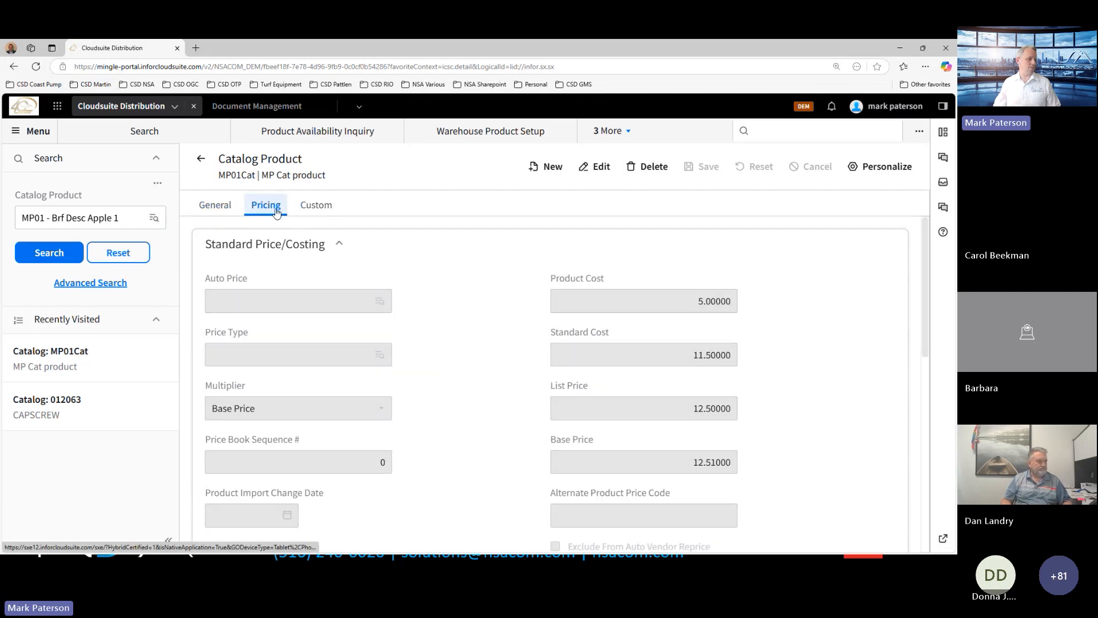
scroll(426, 322, "down", 10)
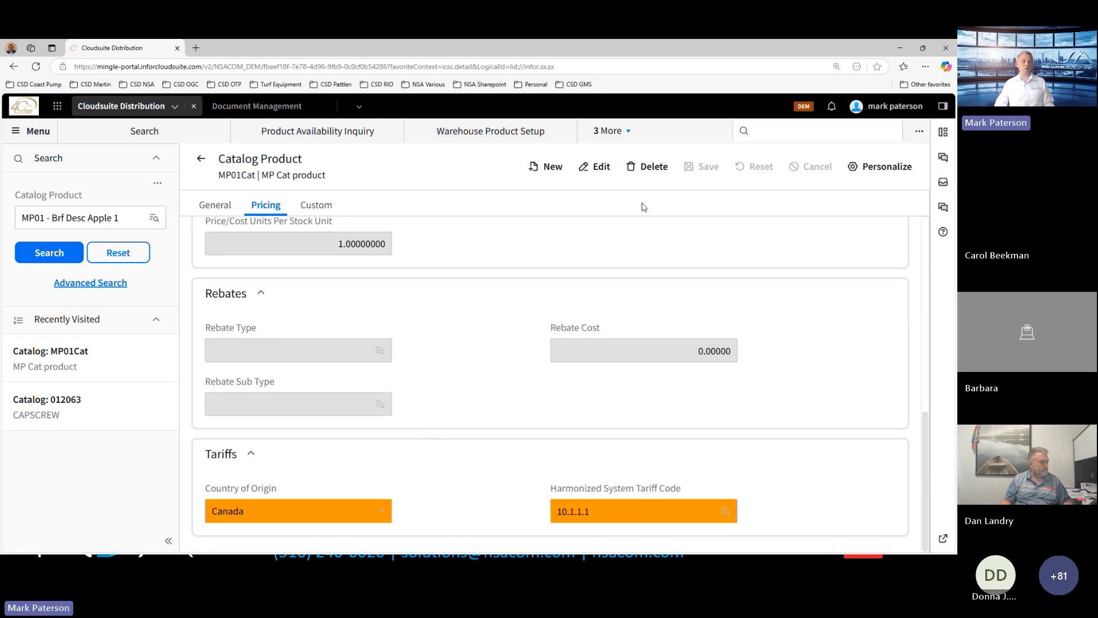
Close the Catalog Setup, Product Setup and Product Line Setup functions, and switch to the presentation on managing tariffs in CSD
left_click(629, 130)
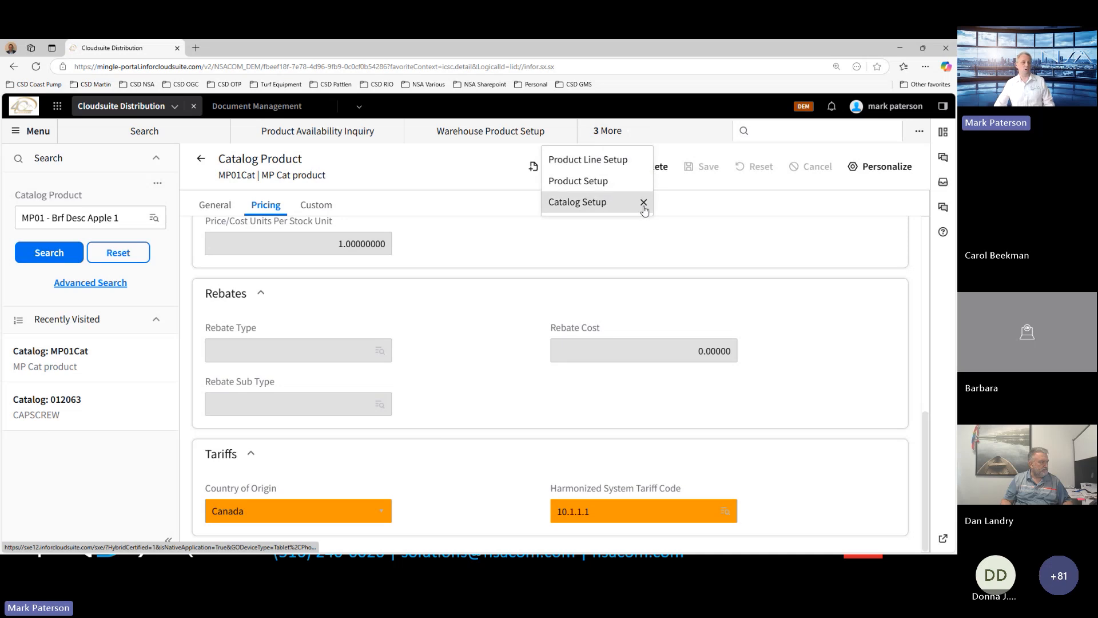
left_click(644, 202)
left_click(641, 136)
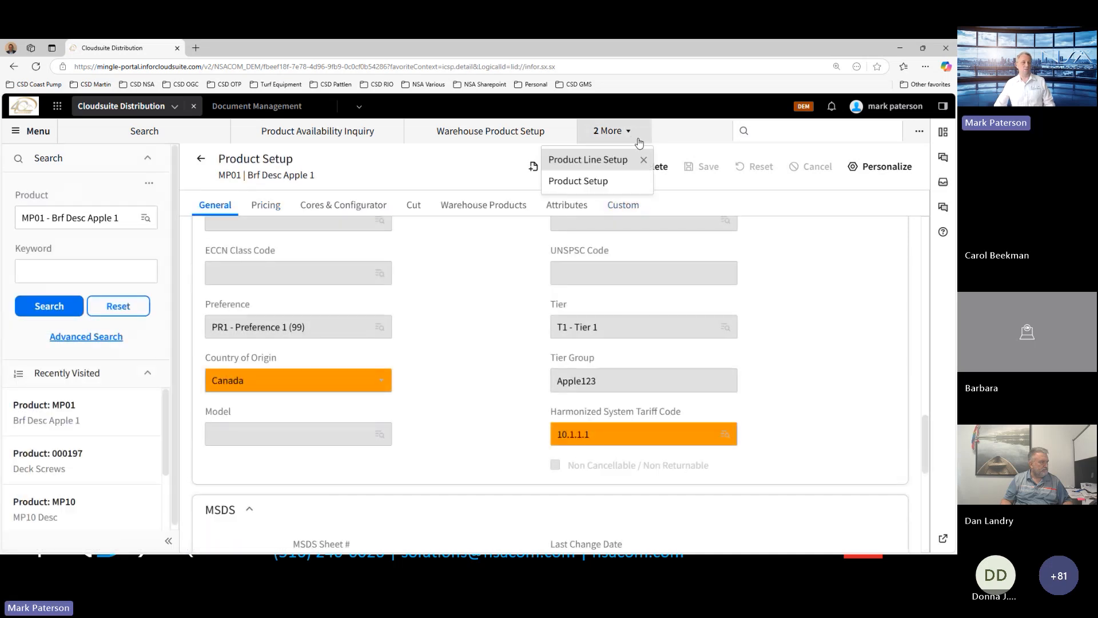
left_click(644, 180)
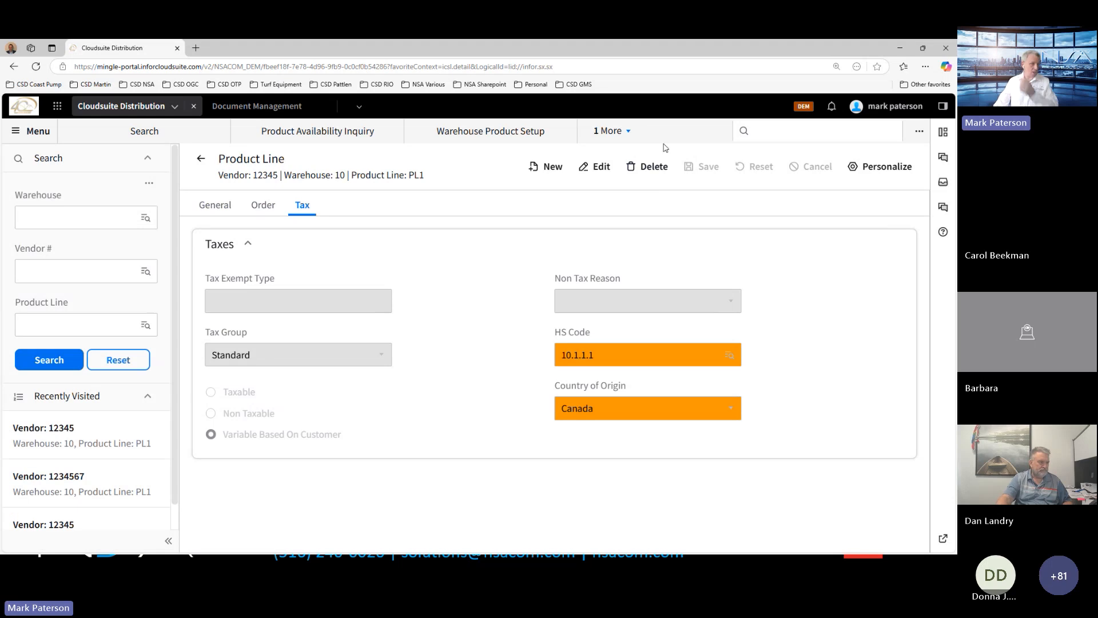
left_click(639, 135)
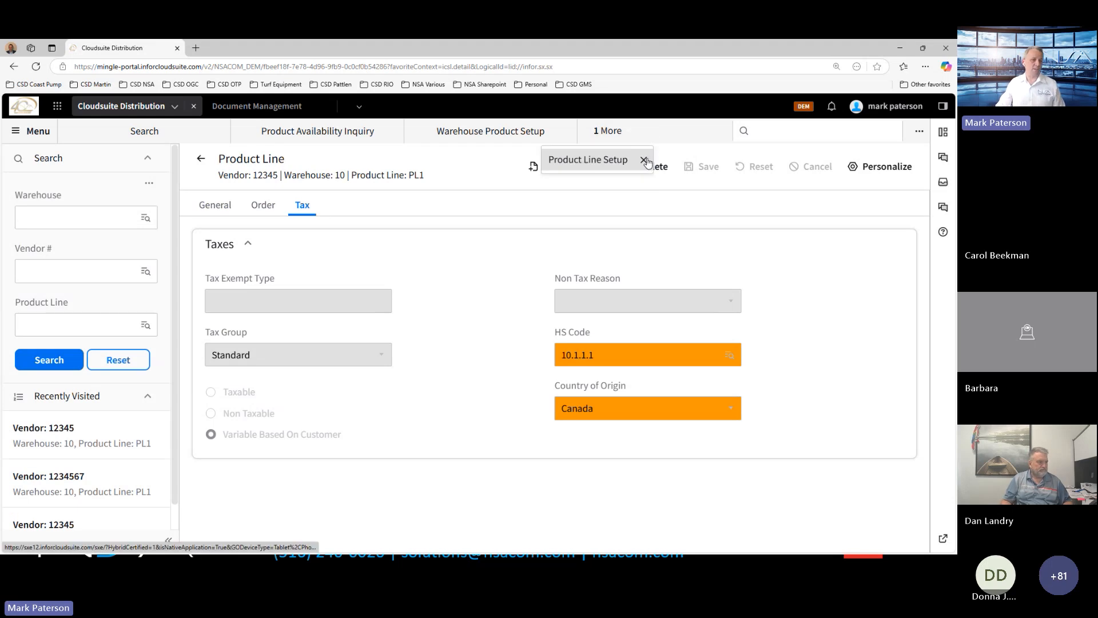
left_click(537, 247)
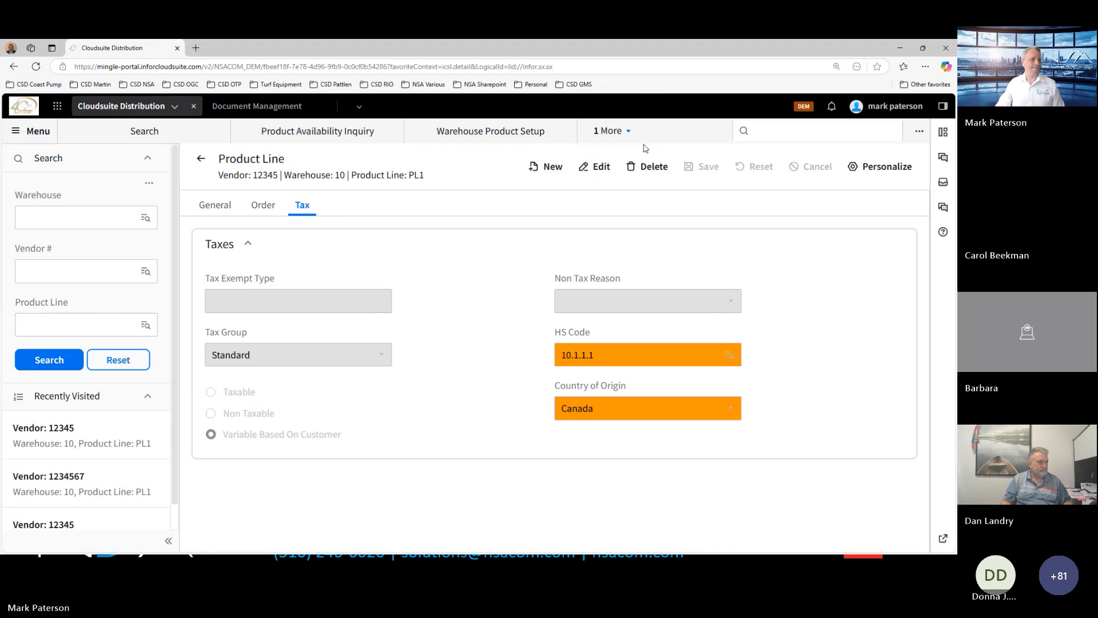
left_click(631, 141)
left_click(644, 160)
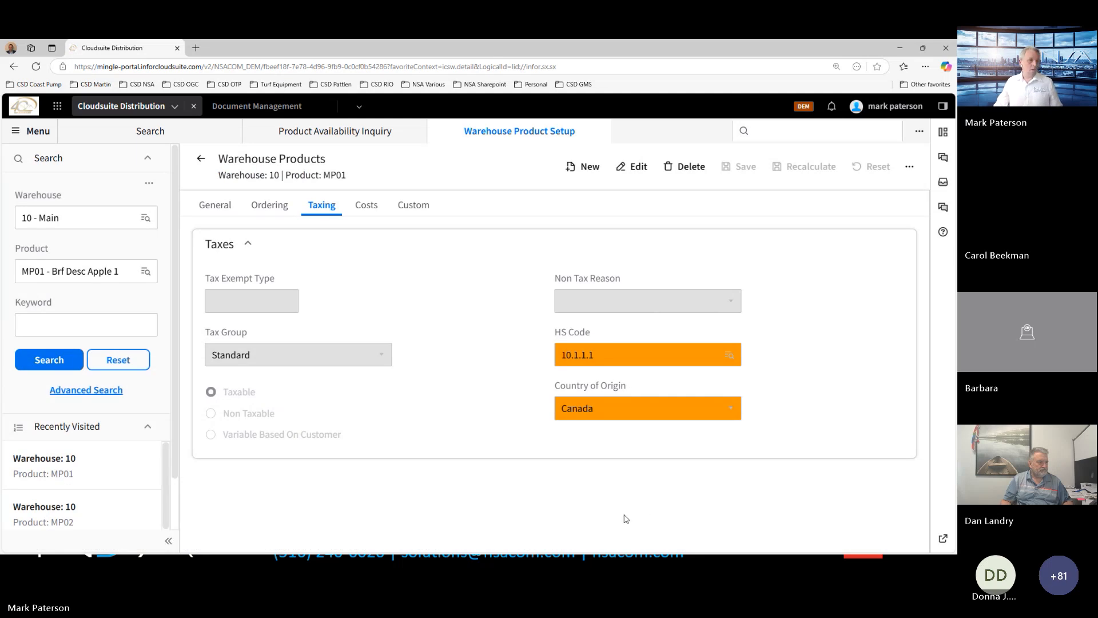
key("alt+Tab")
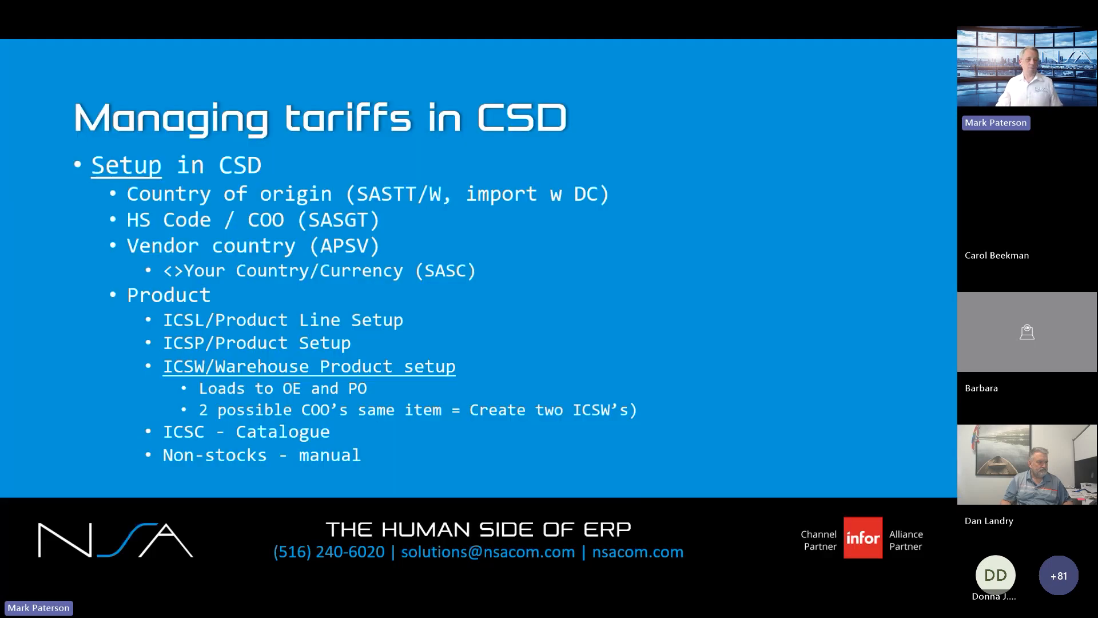
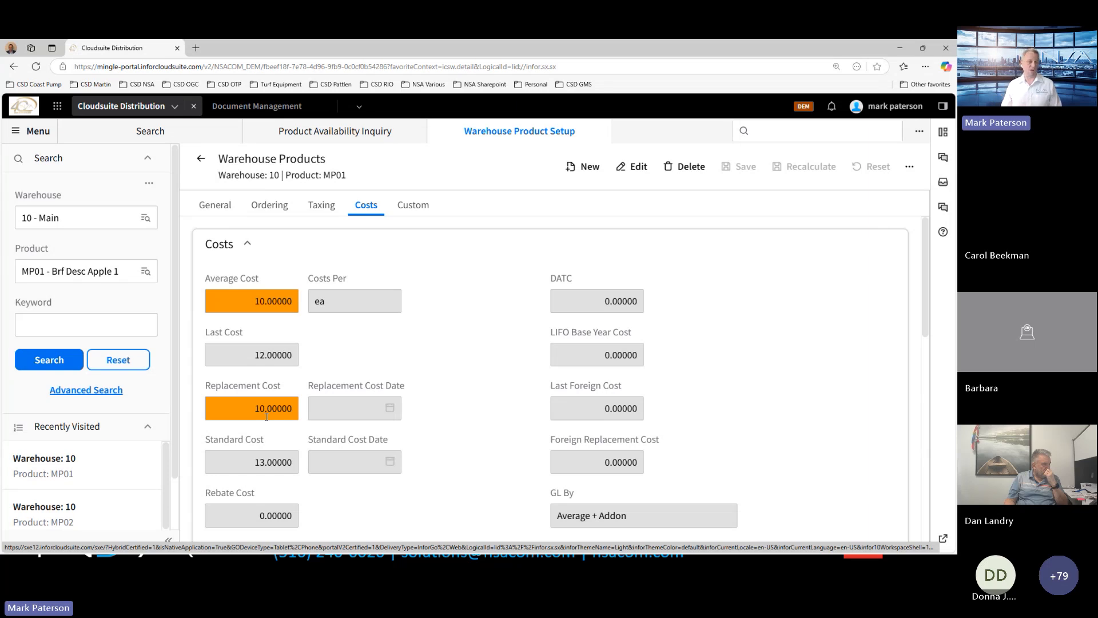
Open Purchase Order Entry (poet) and initiate a purchase order to warehouse 10 for the vendor Services MP (Canadian), continuing to product selection
left_click(810, 132)
type("poet")
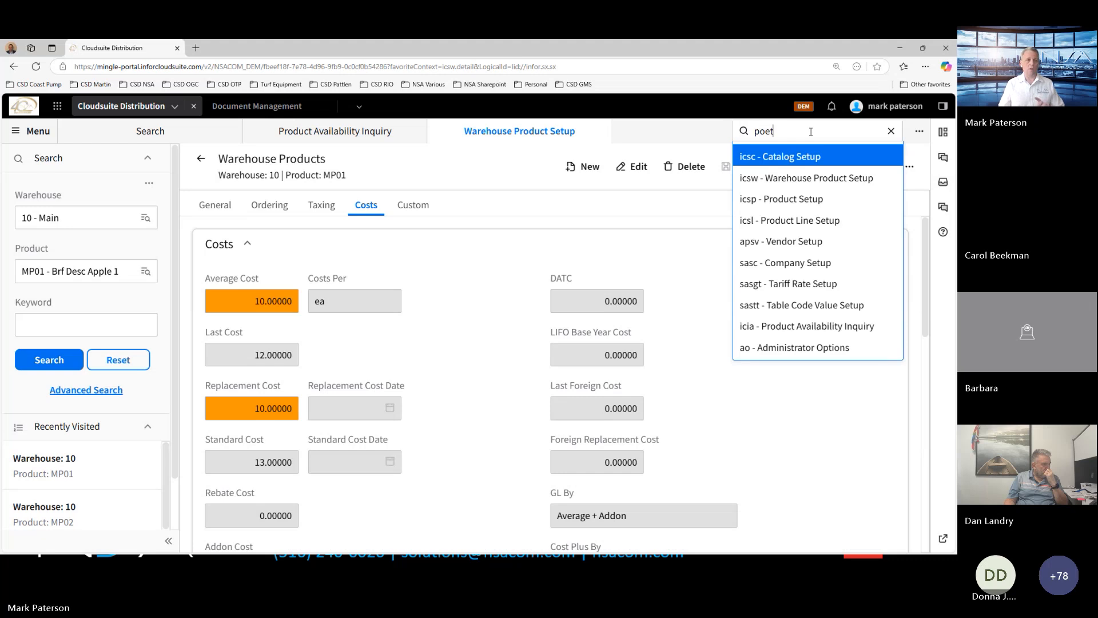
key("Return")
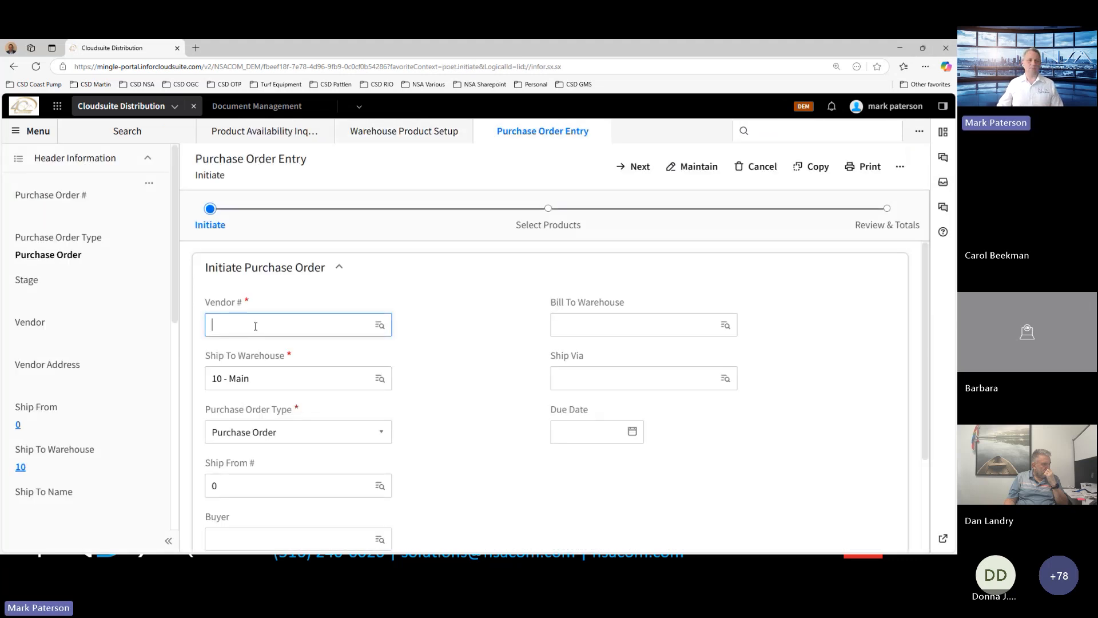
left_click(255, 326)
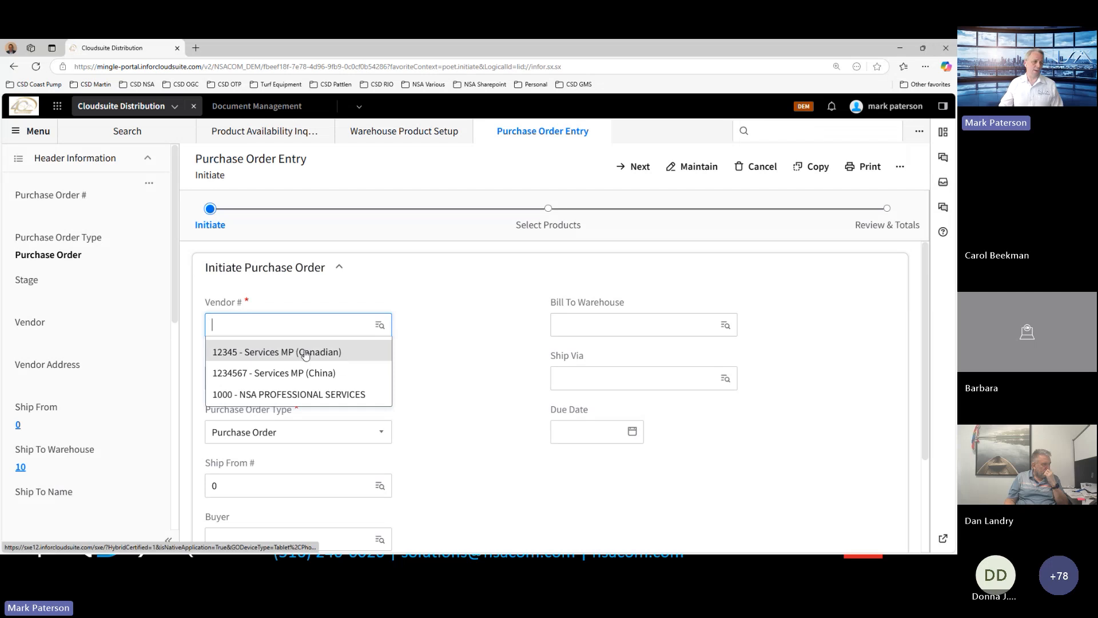
left_click(271, 353)
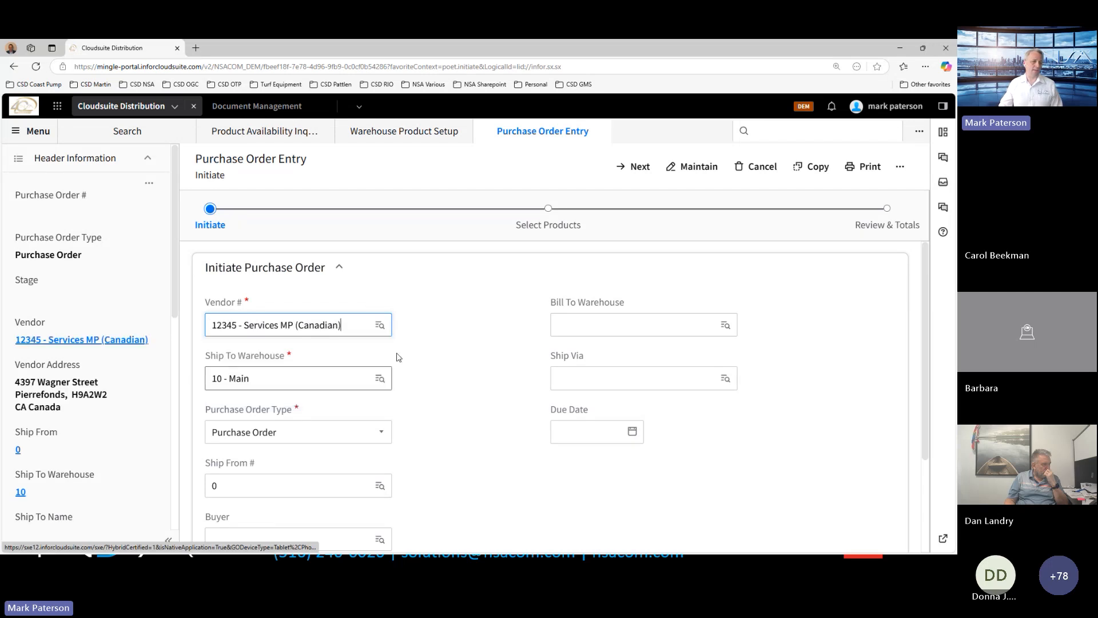
left_click(640, 167)
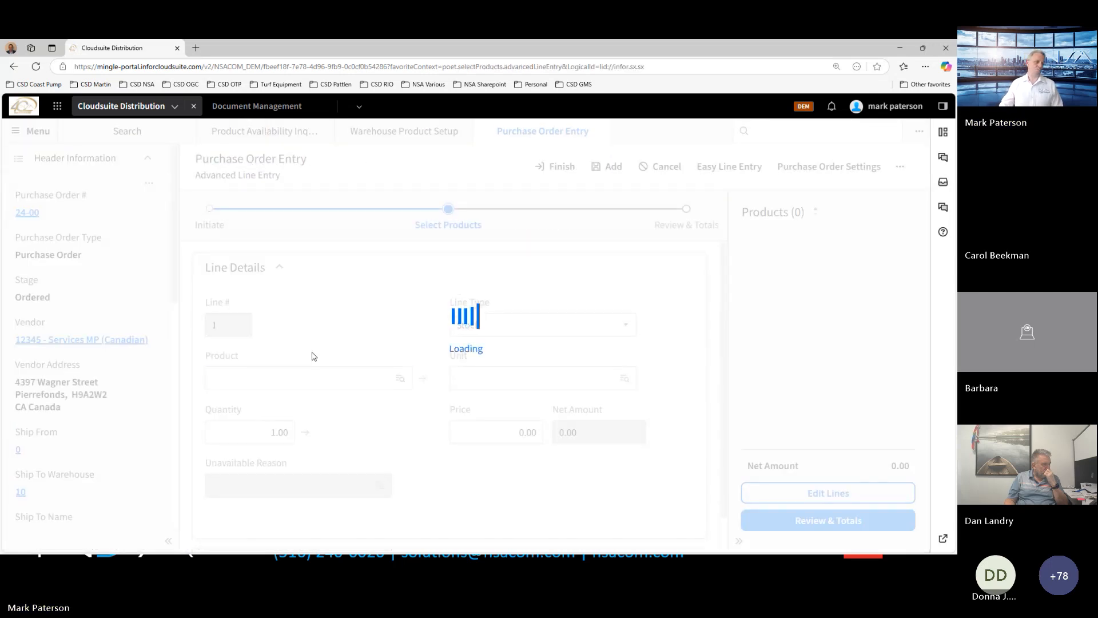
Select product MP01 - Brf Desc Apple 1 for the purchase order line and review its country of origin and HS code in the extended fields
left_click(297, 378)
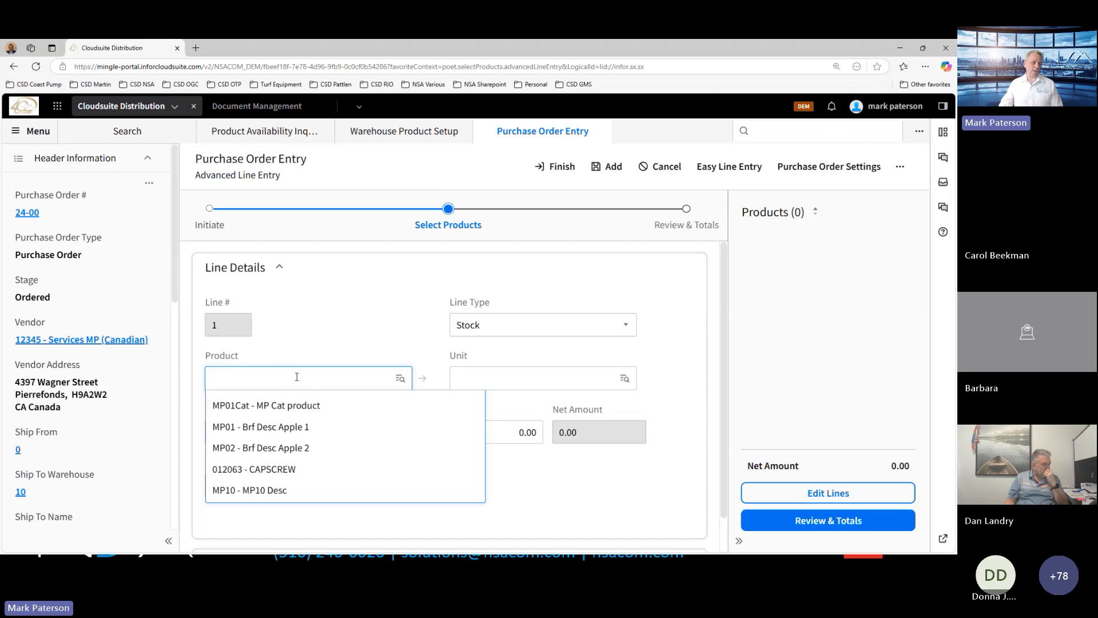
left_click(285, 427)
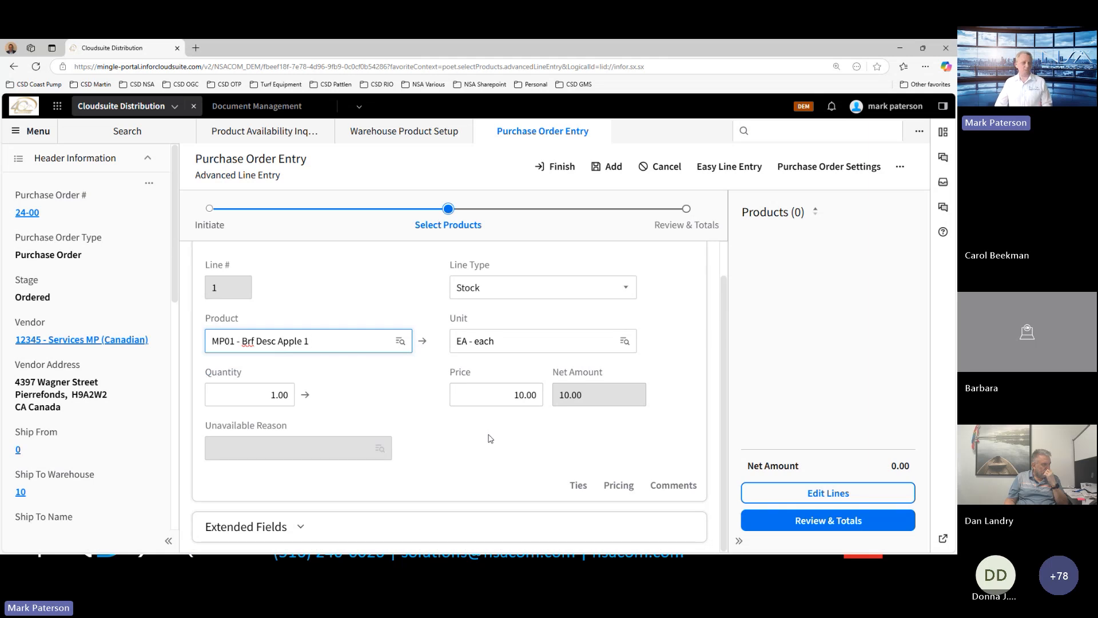
left_click(300, 526)
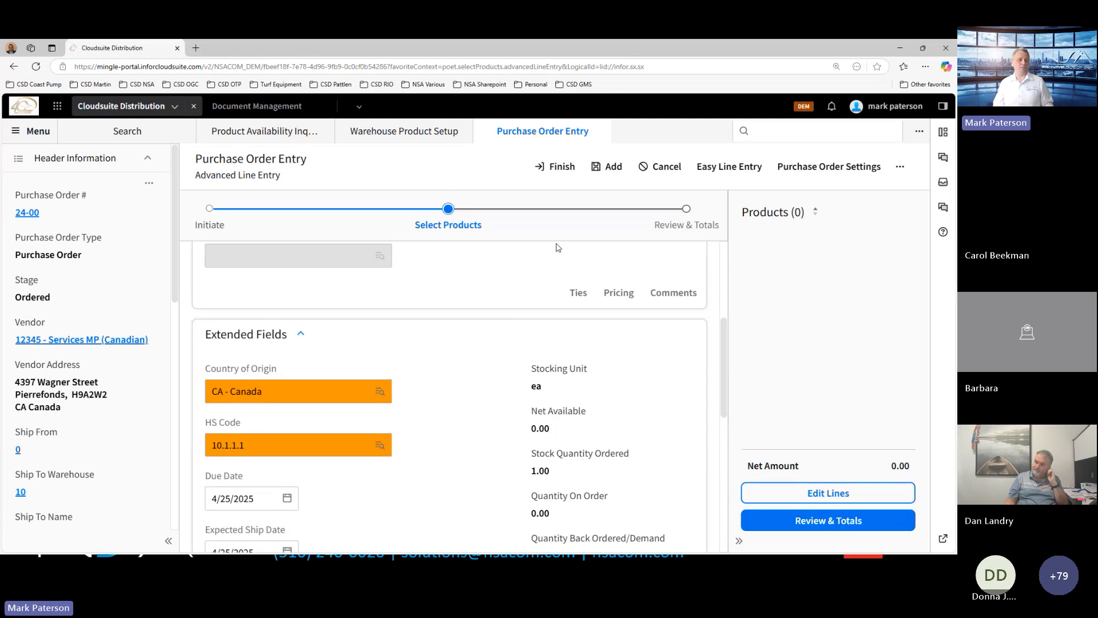
scroll(559, 271, "up", 4)
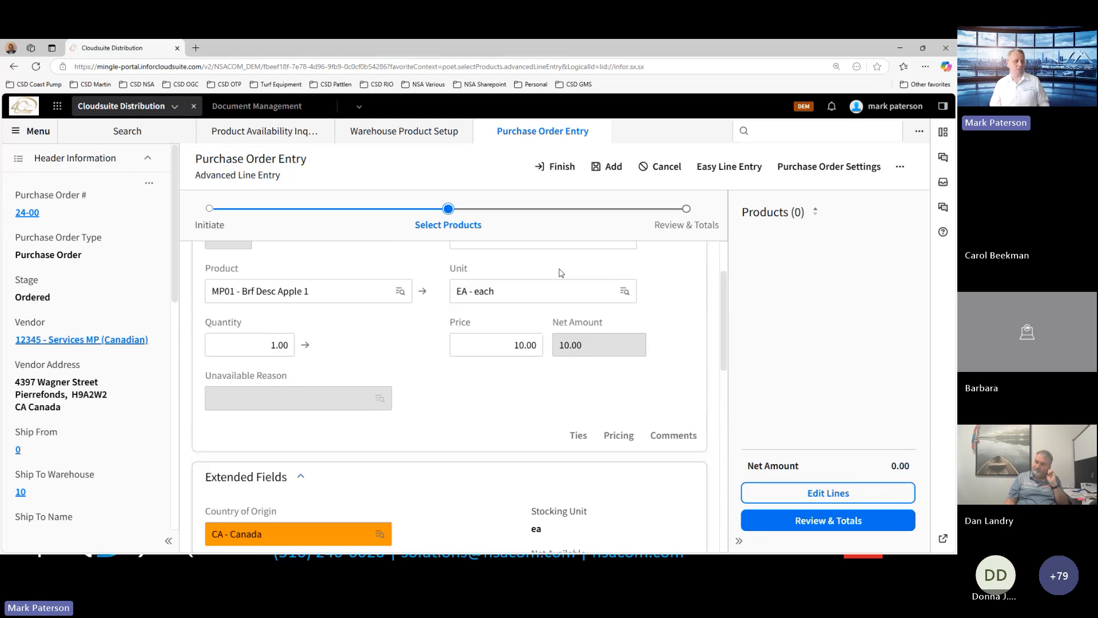
Add the MP01 line to the purchase order, finish the order and close Purchase Order Entry
left_click(625, 172)
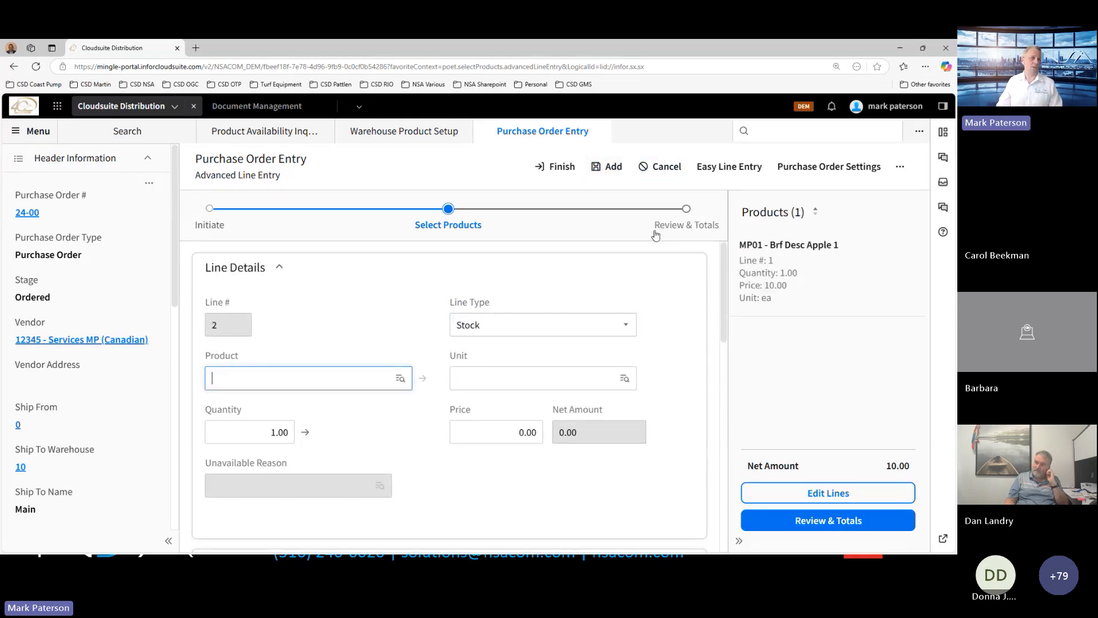
left_click(559, 168)
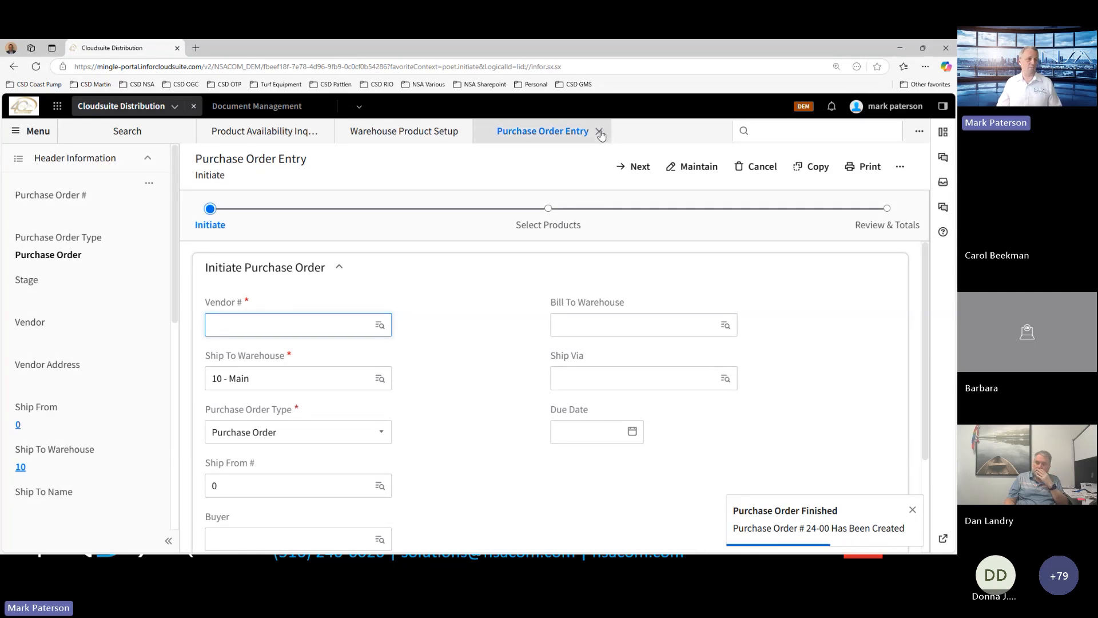
left_click(599, 132)
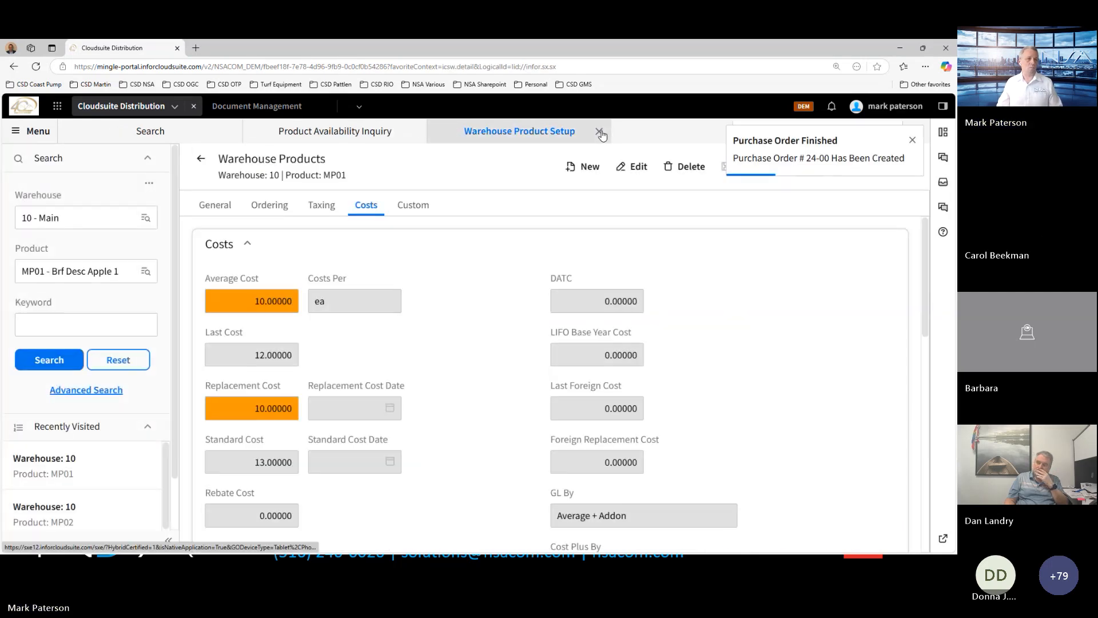
Open Purchase Order Receipt of Inventory Entry (poei) and start a Quick Receive
left_click(861, 134)
type("poei")
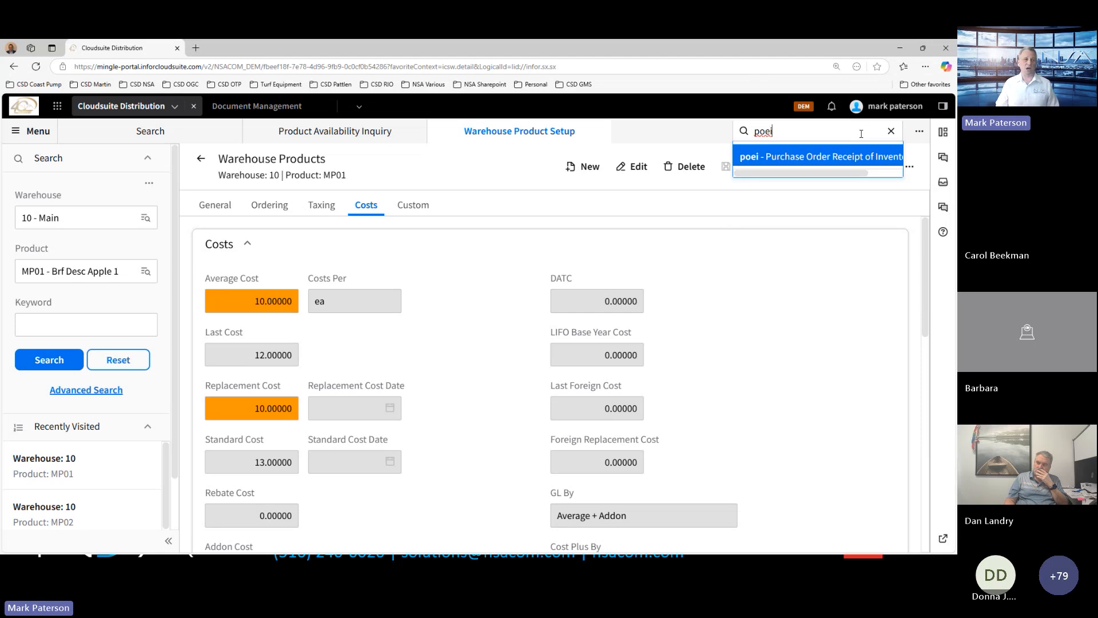
key("Return")
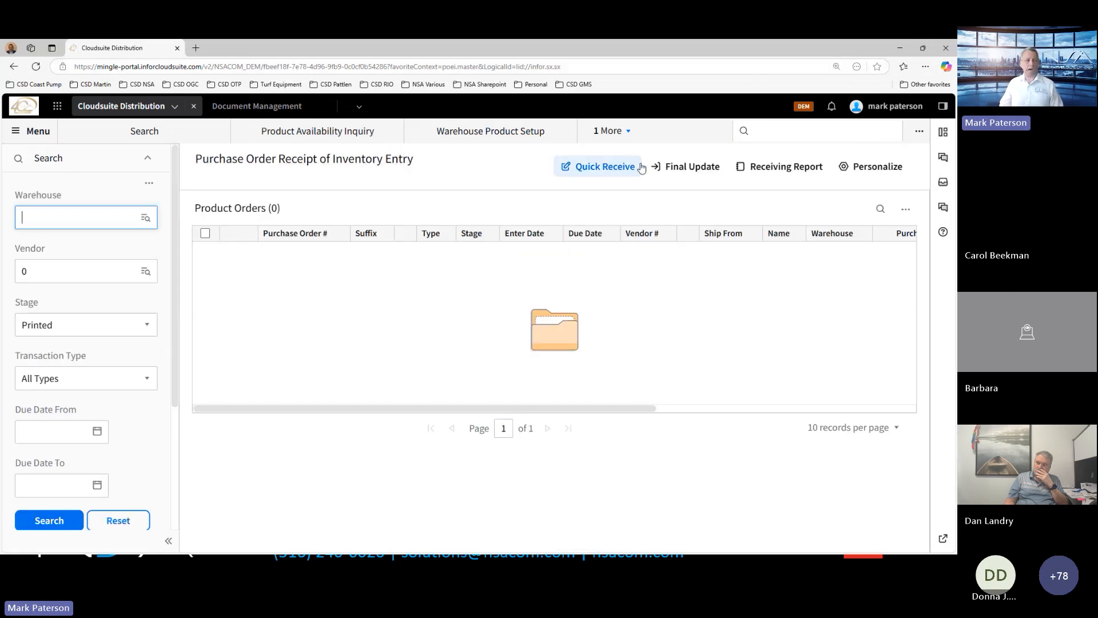
left_click(611, 173)
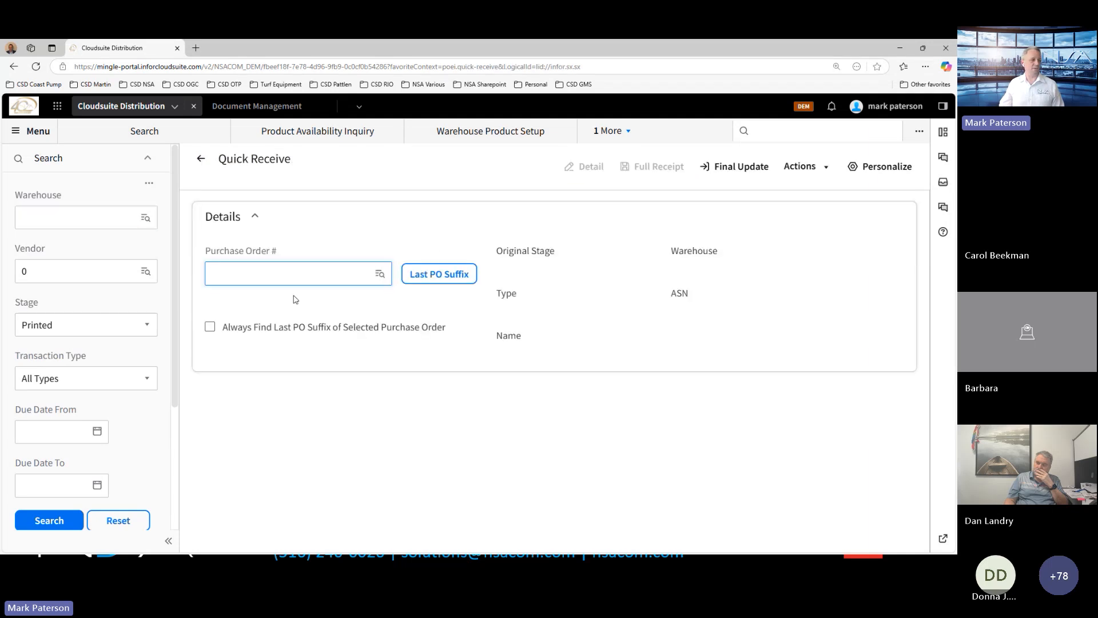
Receive the newly created Services MP (Canadian) purchase order in full, opening the journal for period 04/25 with post date 4/24/2025
left_click(265, 272)
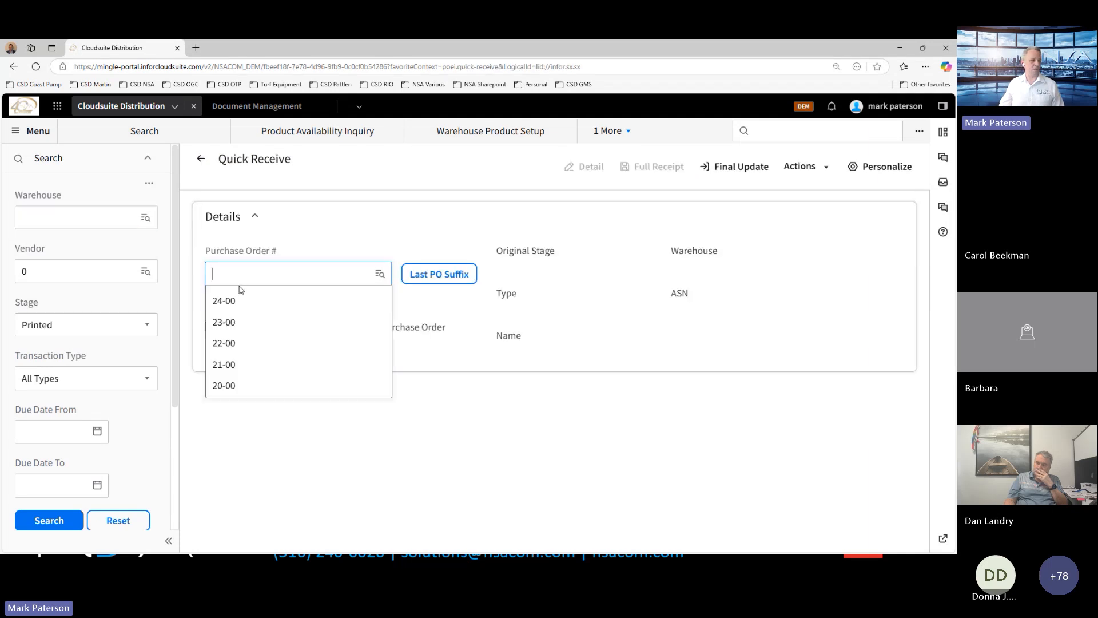
left_click(228, 301)
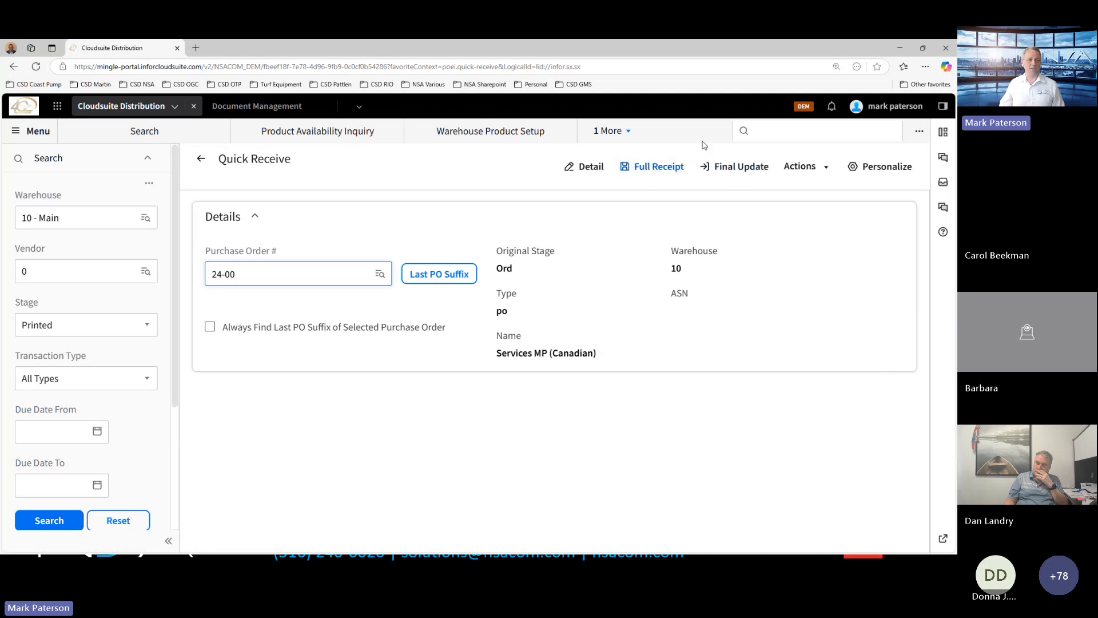
left_click(646, 166)
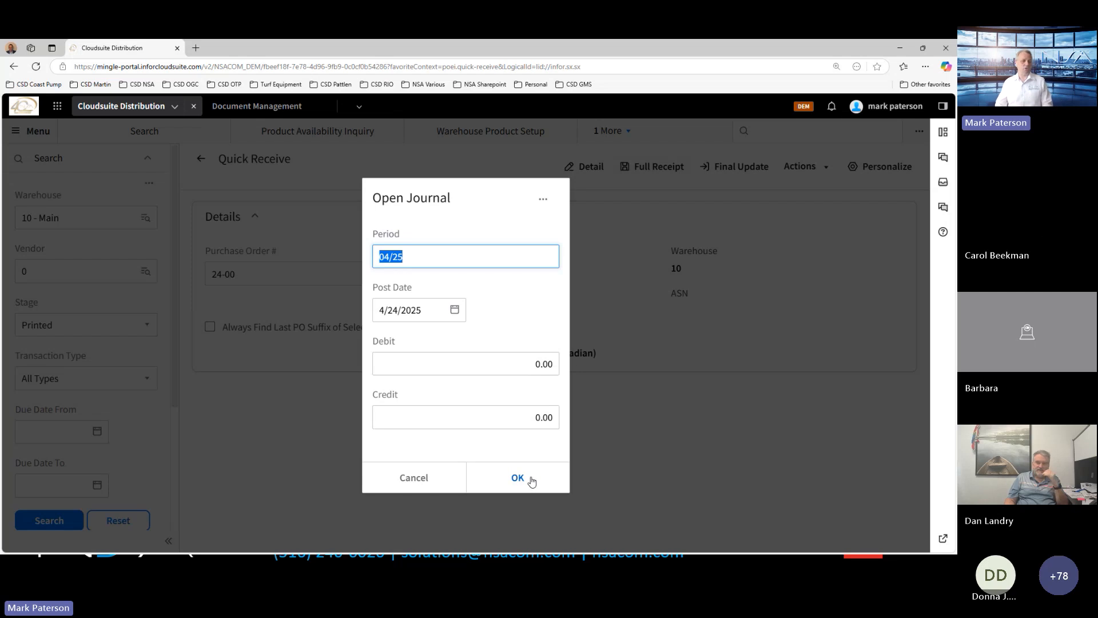
left_click(518, 478)
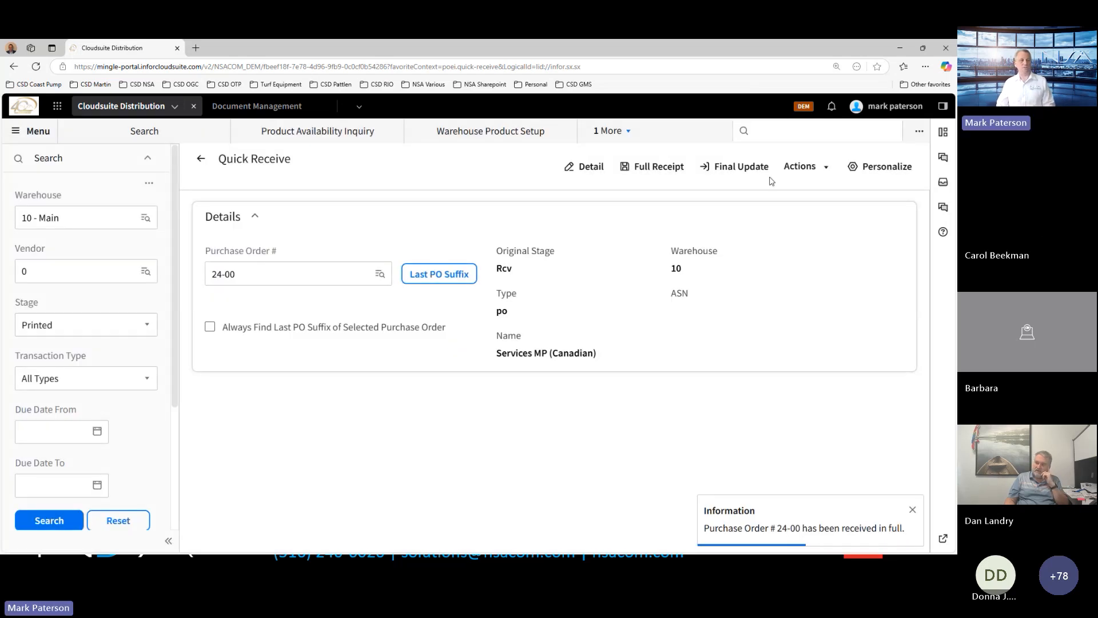
Run the final update of the receipt, sending the allocation and receipt report and the pick tickets to files named f
left_click(756, 165)
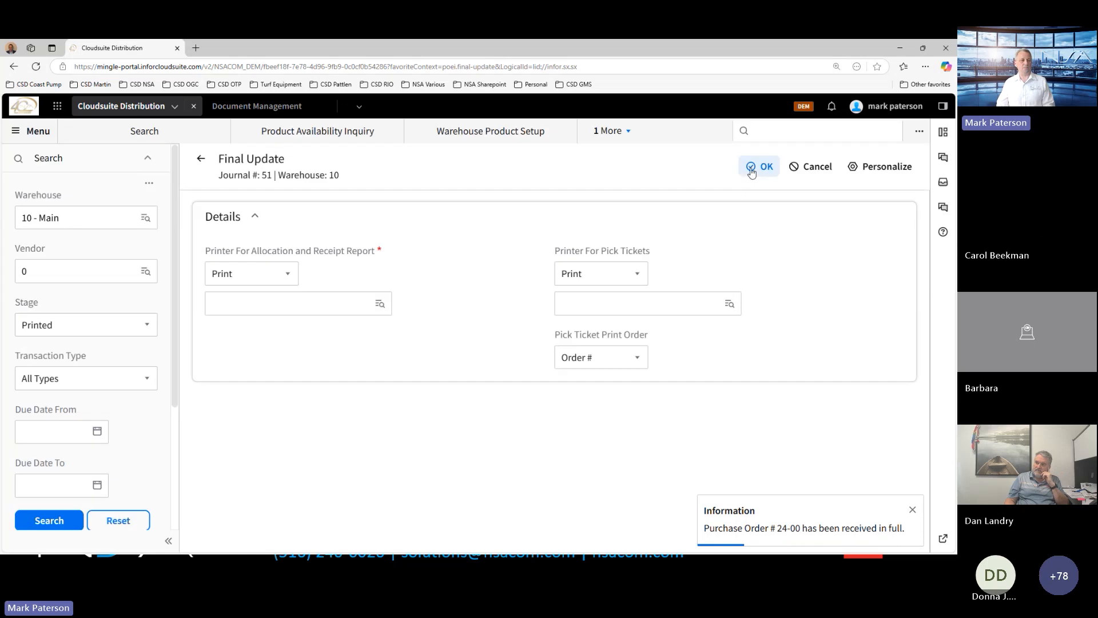
left_click(241, 273)
left_click(250, 320)
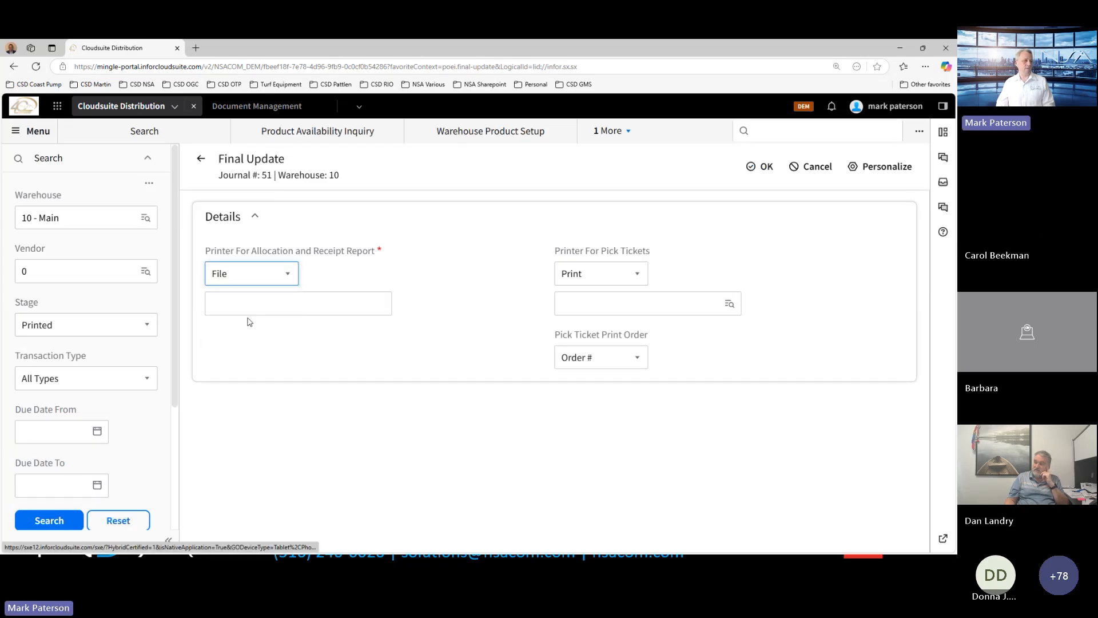
left_click(269, 297)
type("f")
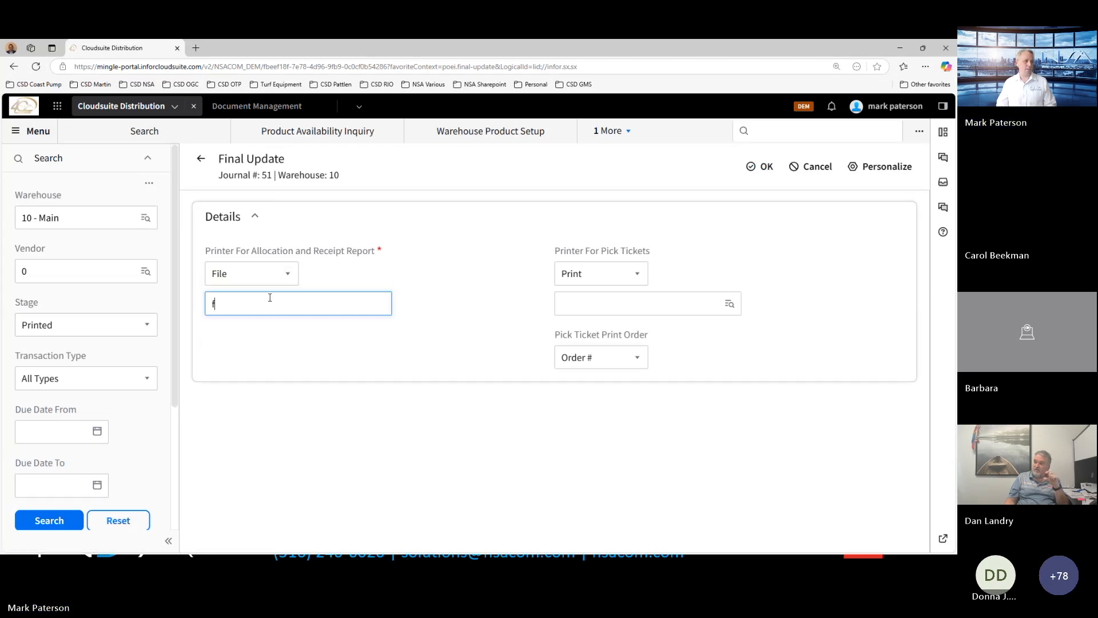
left_click(601, 274)
left_click(597, 320)
type("f")
left_click(762, 167)
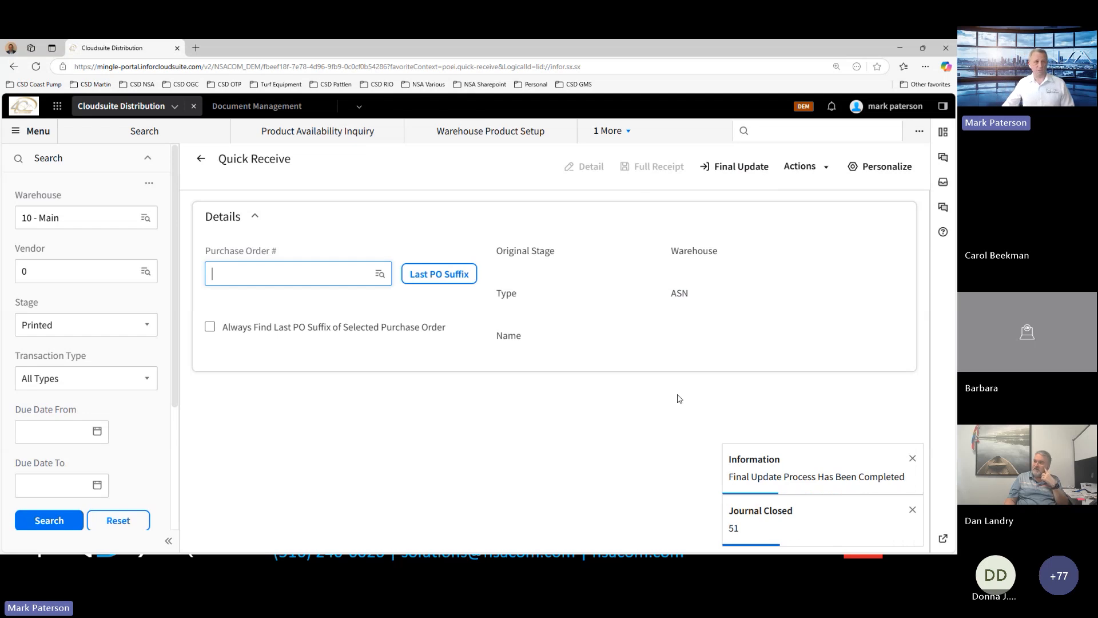
Open Journal Inquiry (glij) and look up journal 51
left_click(843, 129)
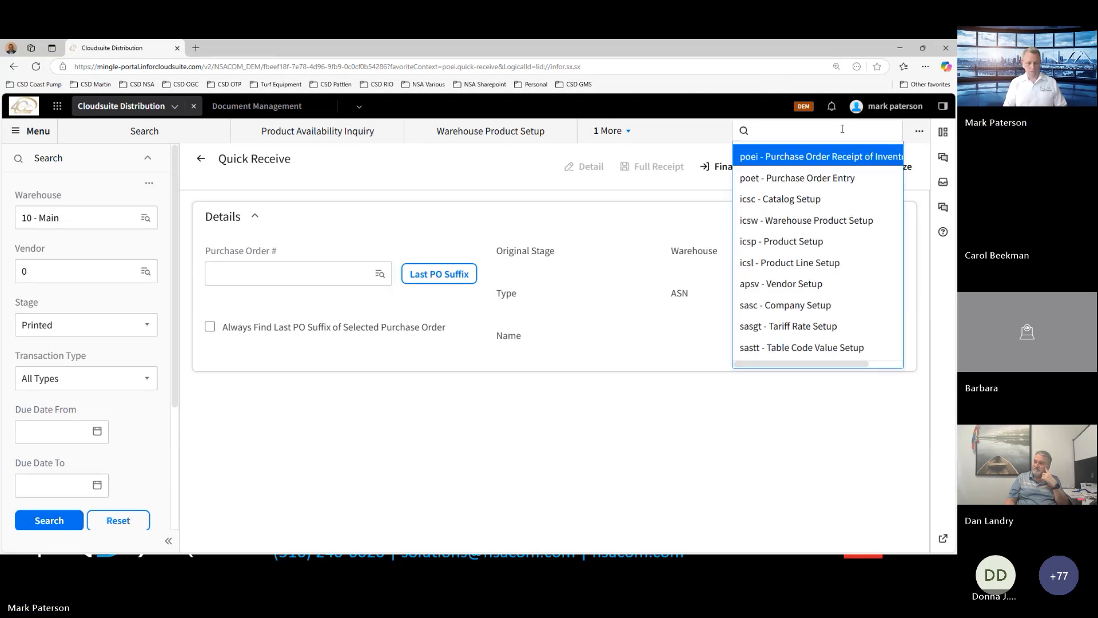
type("glij")
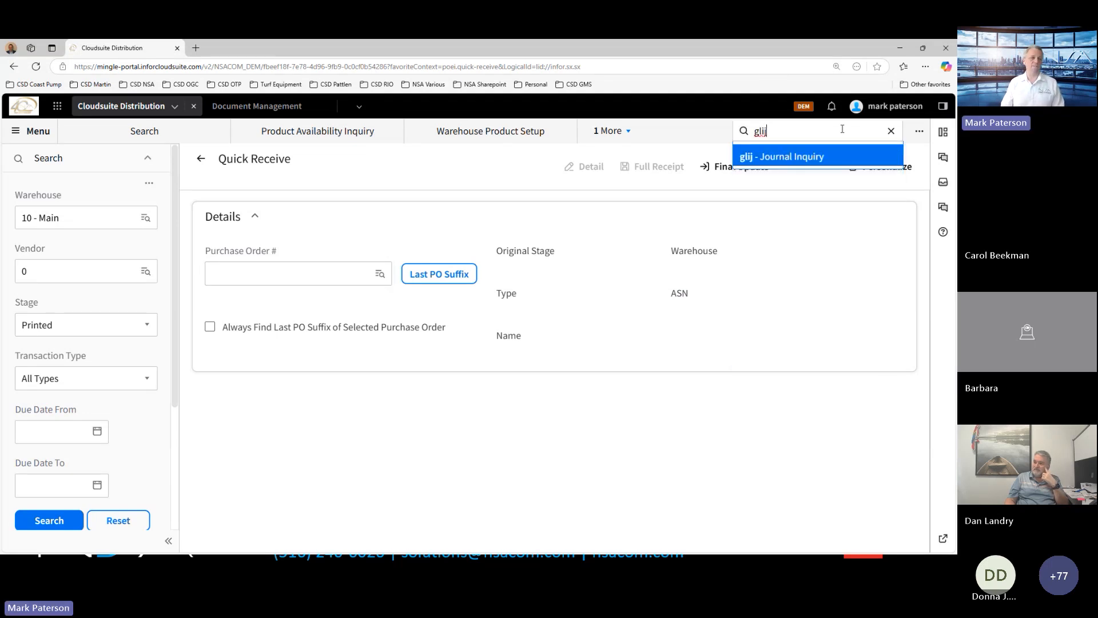
key("Return")
type("51")
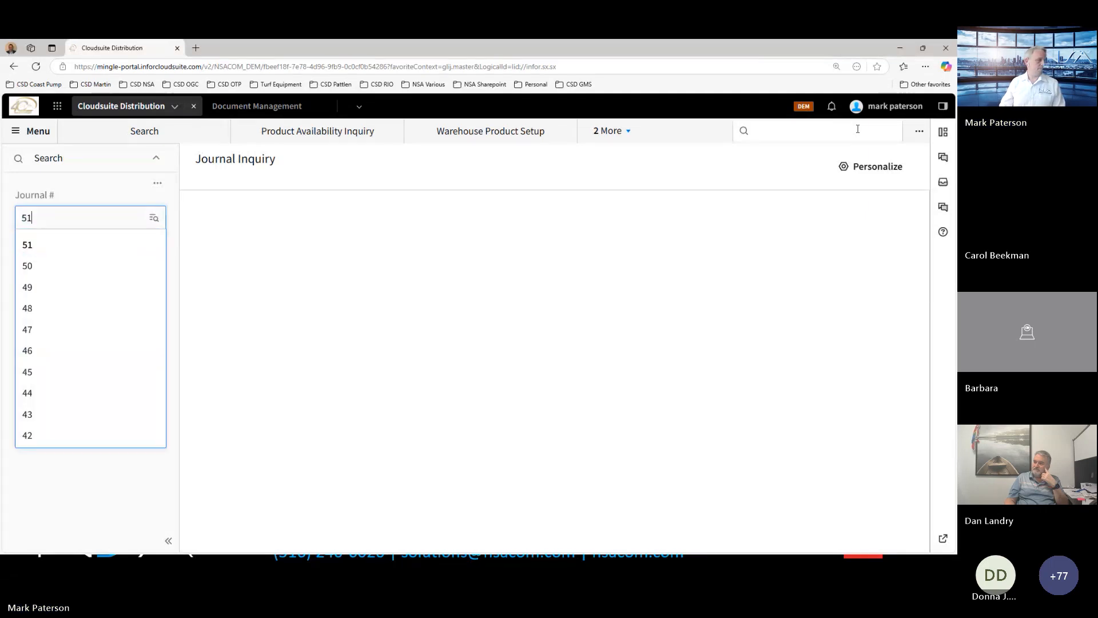
left_click(64, 251)
left_click(62, 305)
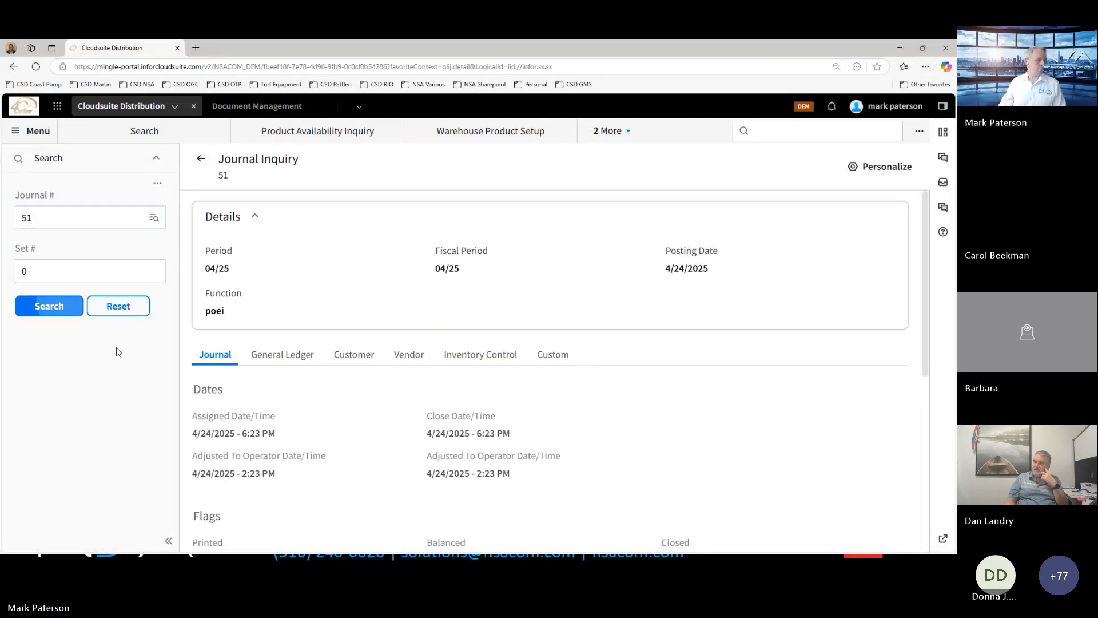
Examine the journal's General Ledger transactions, hiding the additional filters and highlighting the Tariff Payable entry
left_click(294, 357)
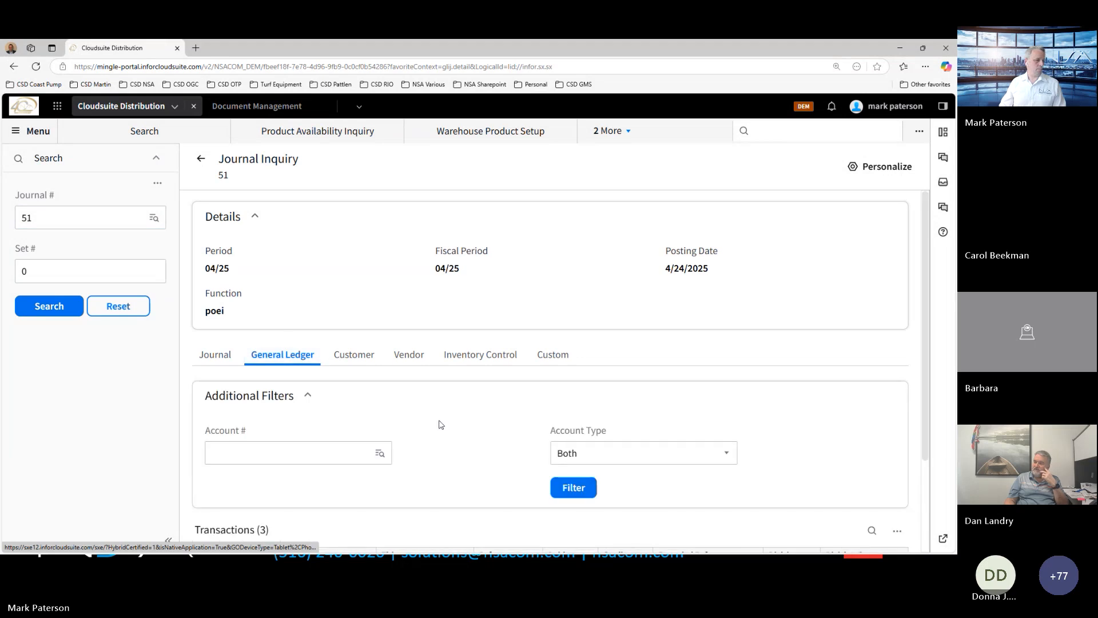
left_click(309, 395)
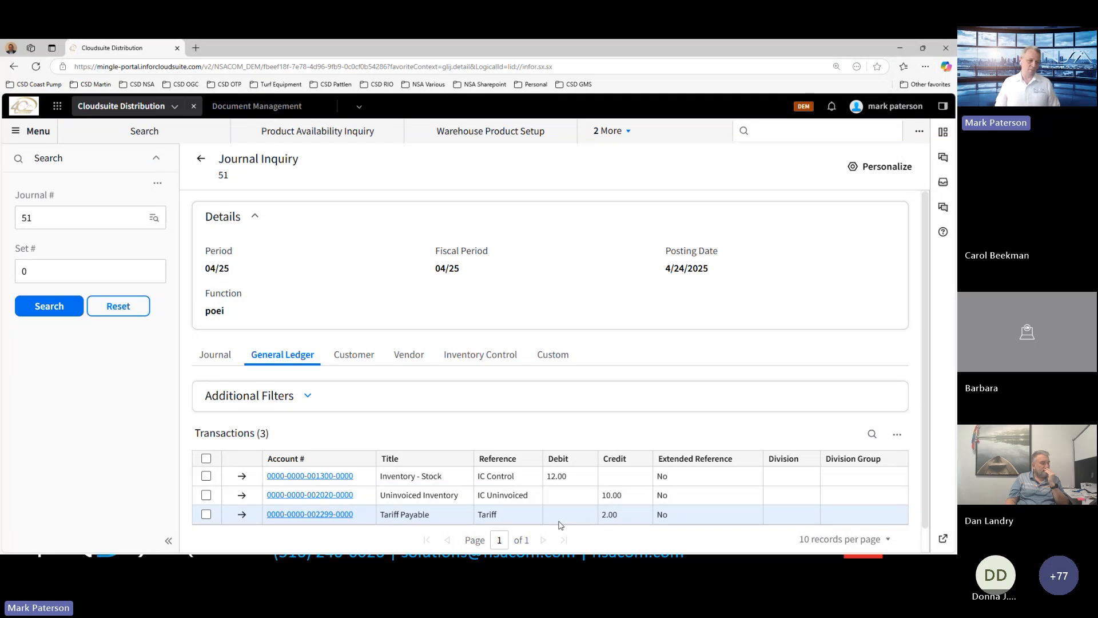
left_click_drag(441, 516, 382, 518)
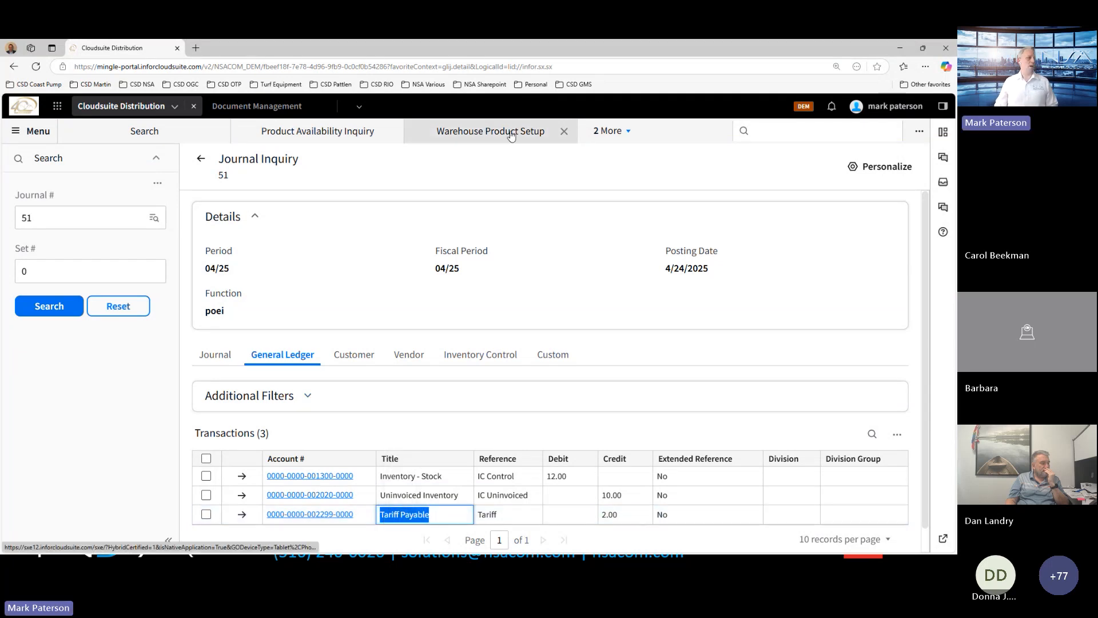
Reload MP01 for warehouse 10 in Warehouse Product Setup, examine its costs, and switch to the presentation on managing tariffs in CSD
left_click(616, 132)
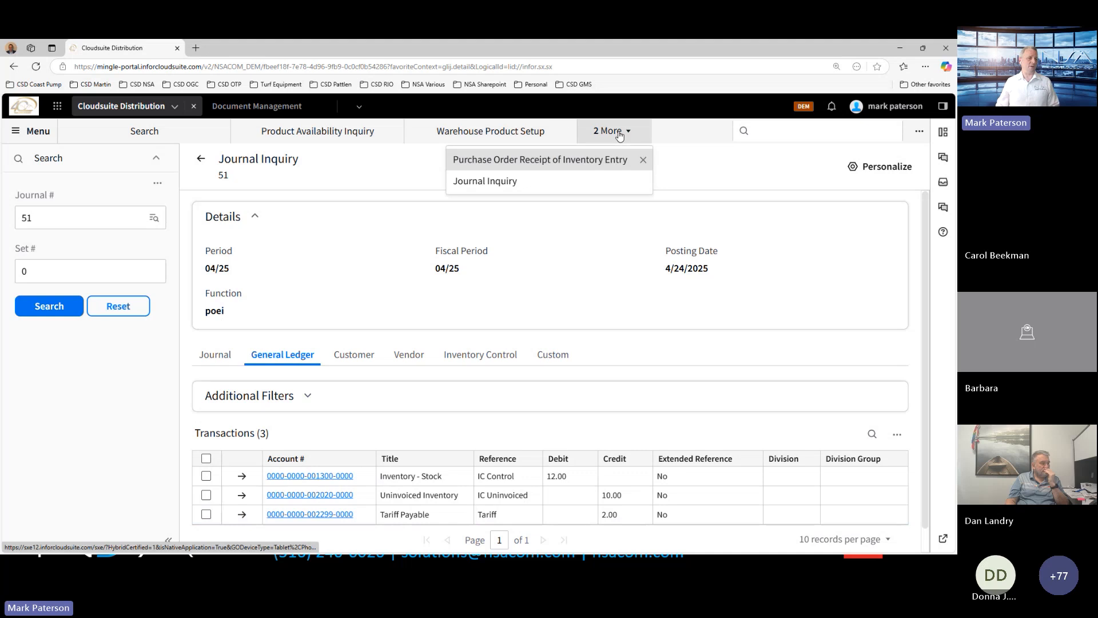
left_click(454, 133)
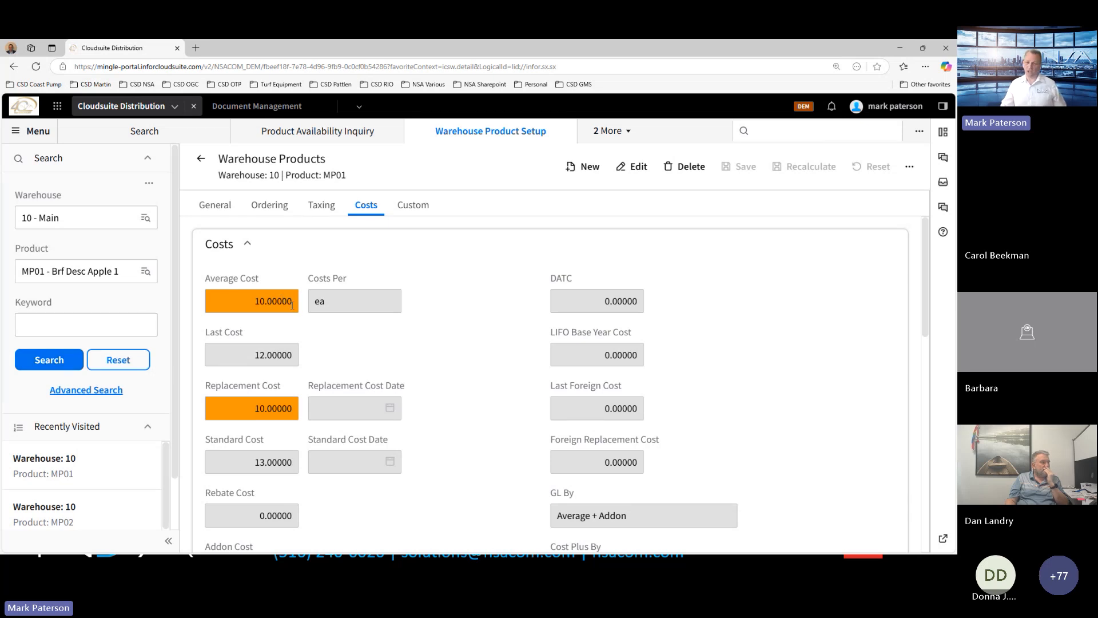
left_click(50, 364)
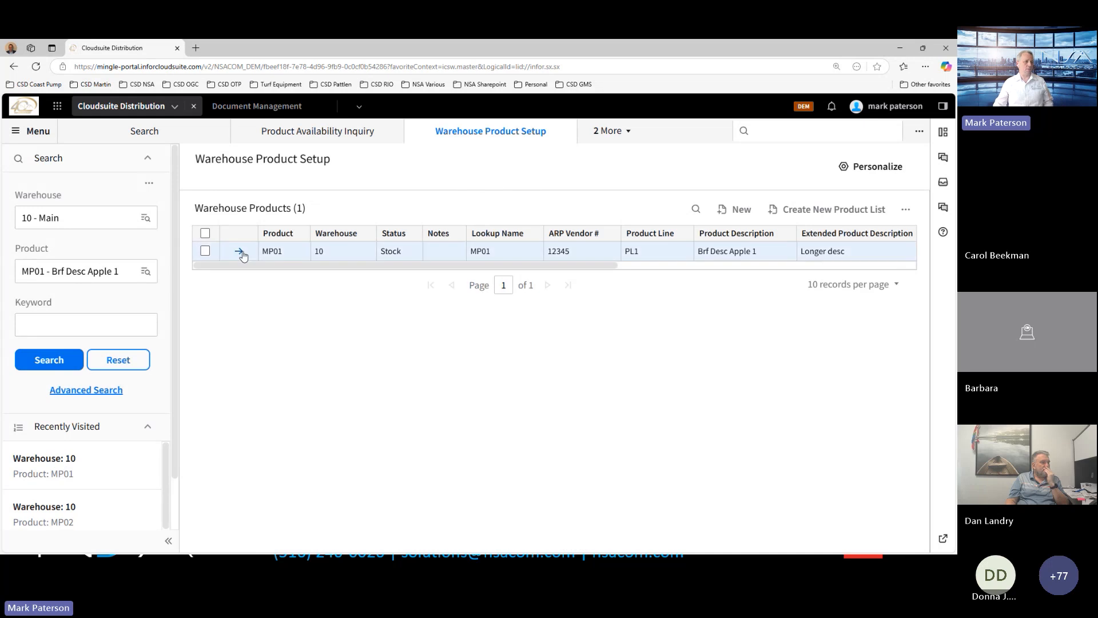
left_click(239, 254)
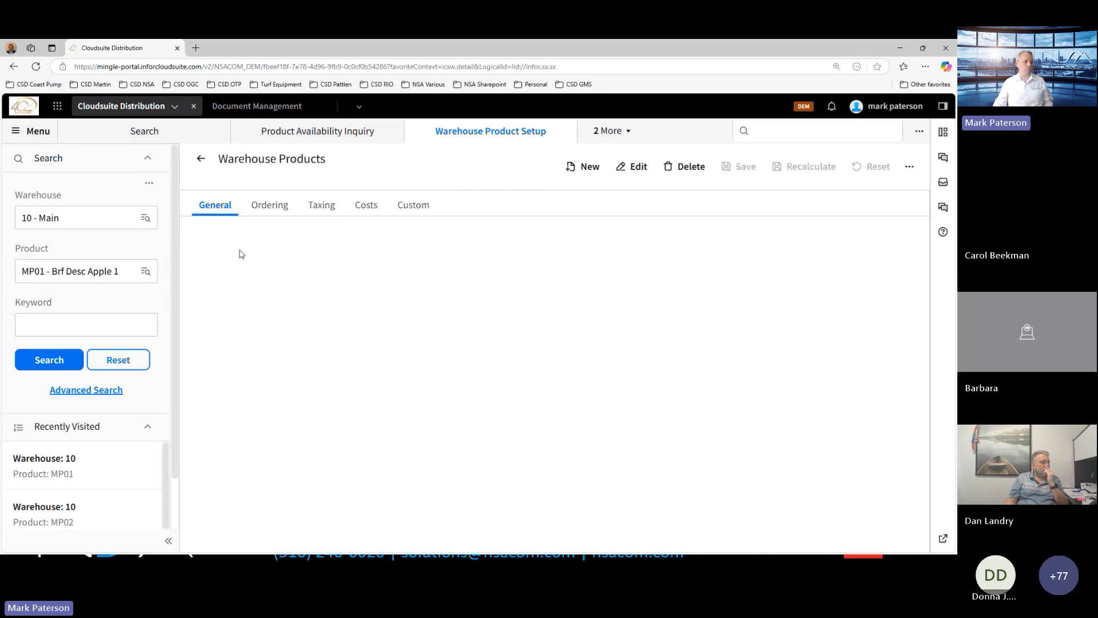
left_click(367, 206)
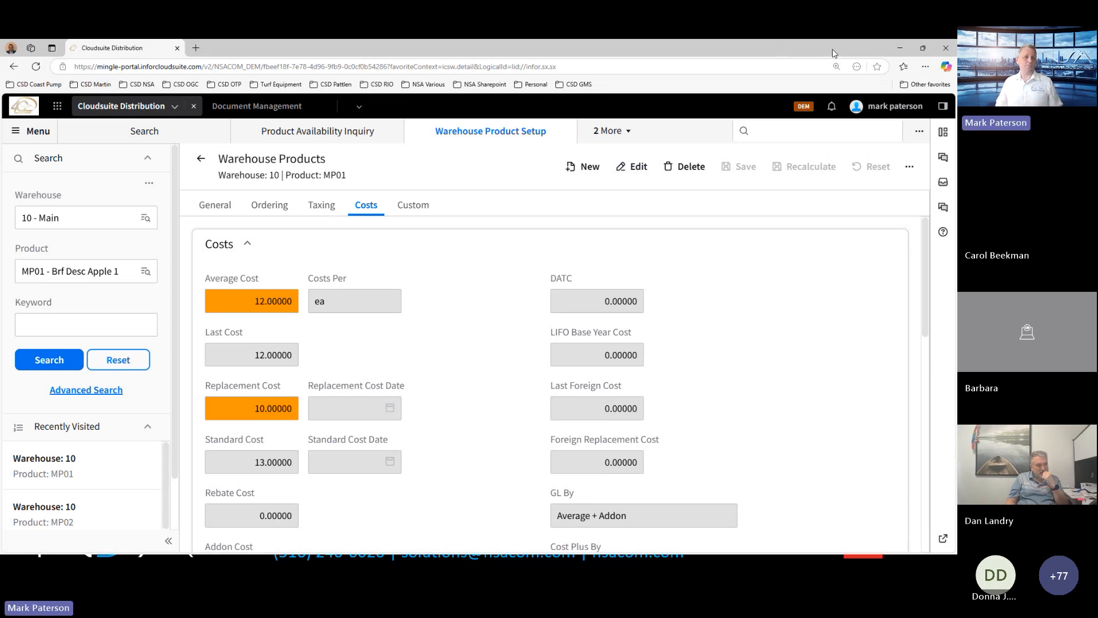
left_click(899, 47)
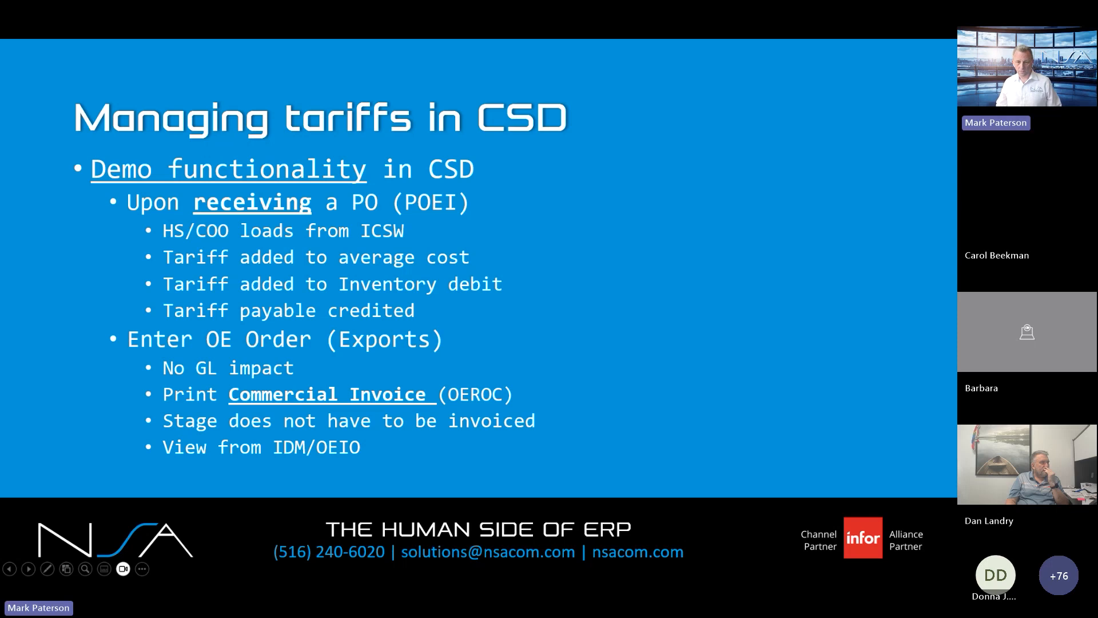
Switch back to CloudSuite Distribution, open Order Entry (oeet), and start a stock order for MP Retail Inc. (Canada) from warehouse 10
key("alt+Tab")
left_click(836, 131)
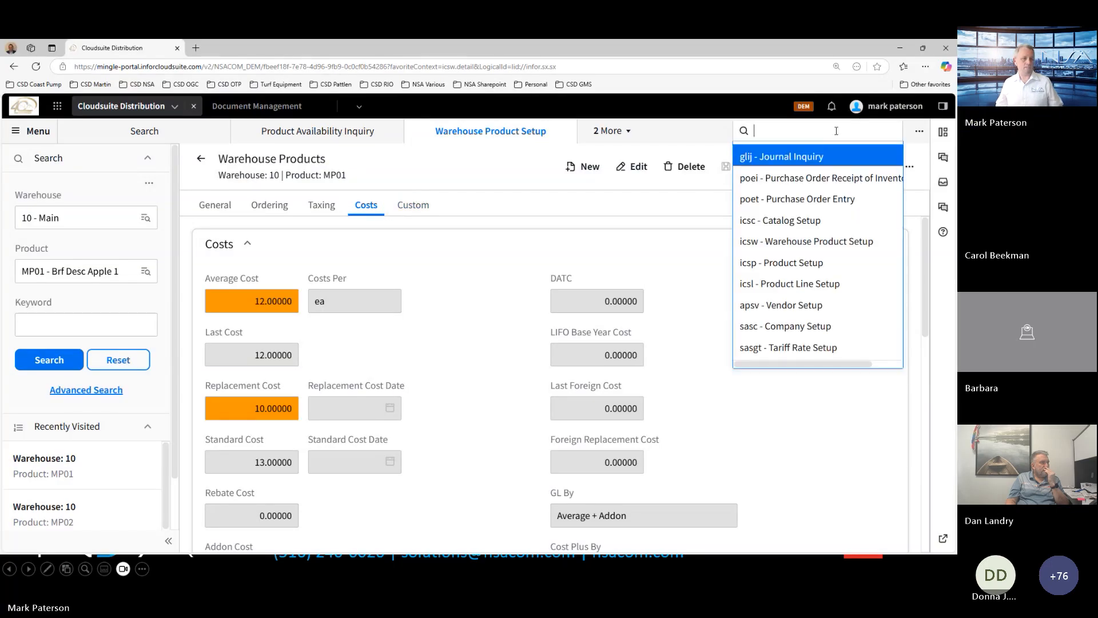
type("oeet")
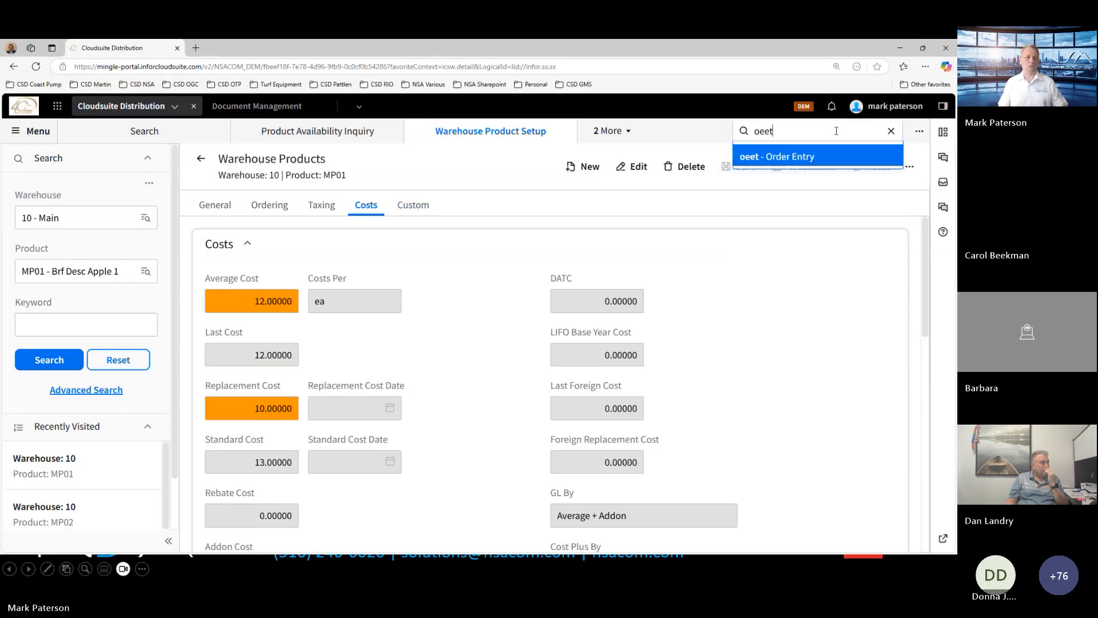
key("Return")
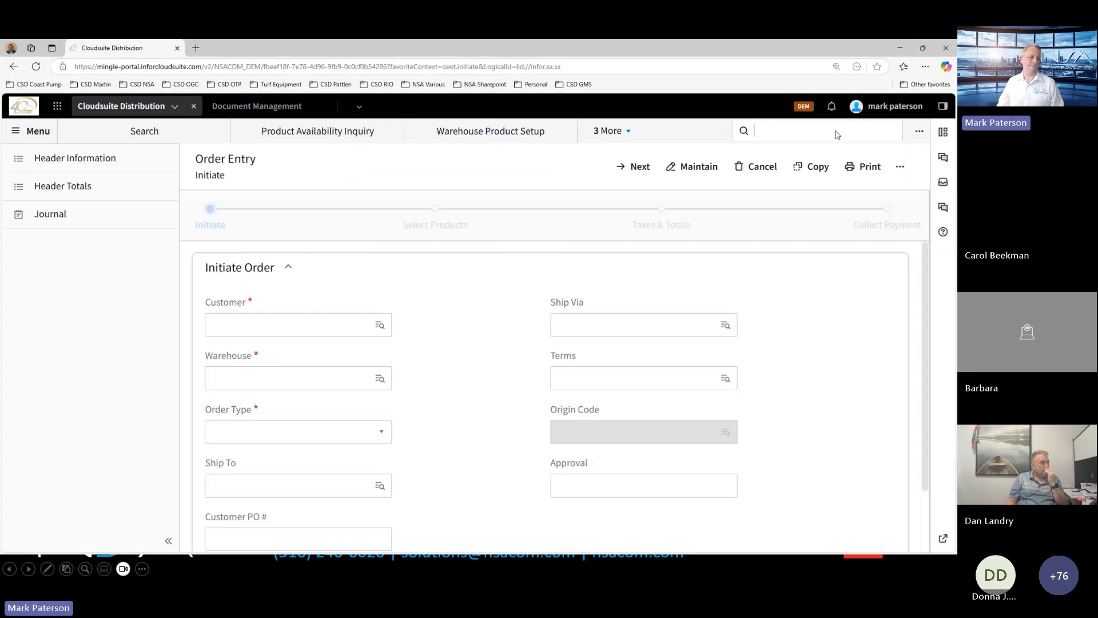
left_click(270, 324)
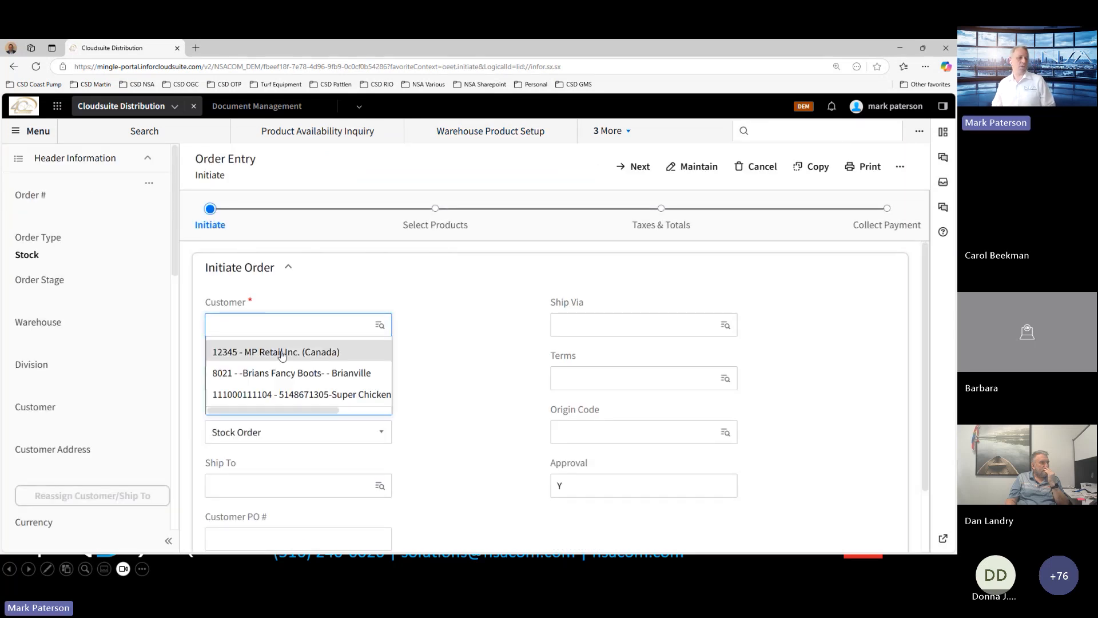
left_click(280, 351)
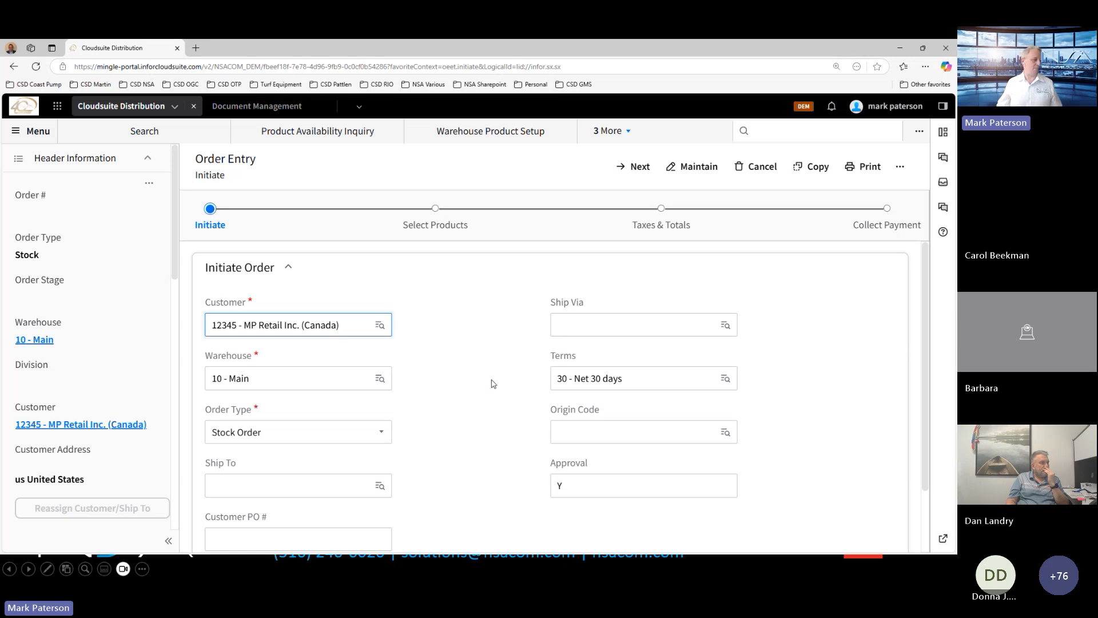
left_click(636, 166)
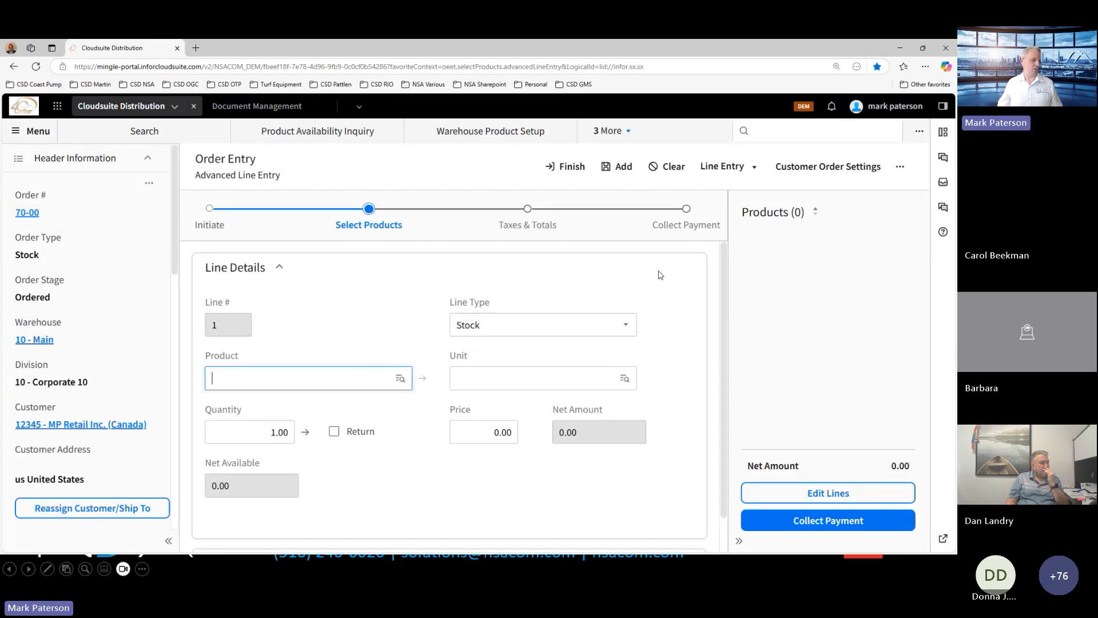
Add product MP01 with quantity 1 to the order, reviewing its HS Code and Country of Origin in the extended fields, and finish the order
left_click(249, 380)
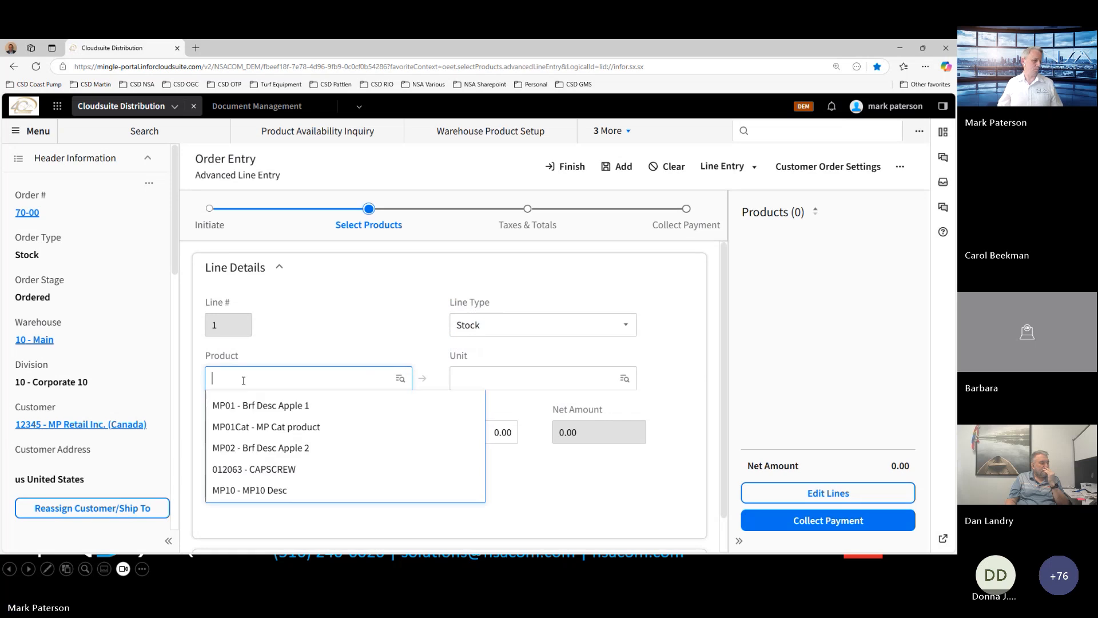
left_click(273, 406)
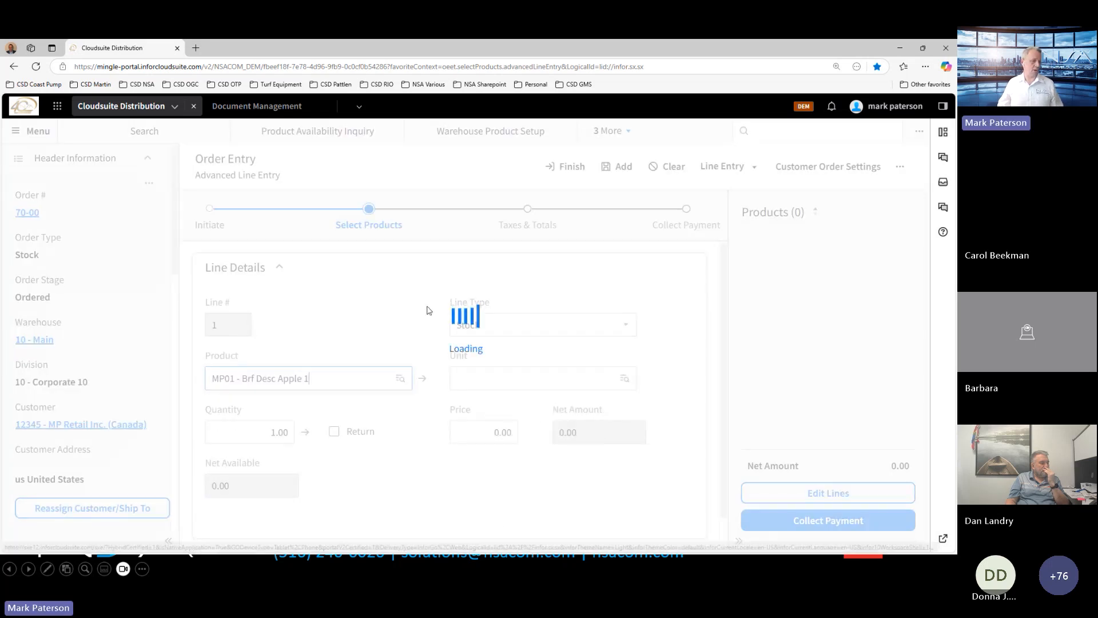
left_click(469, 423)
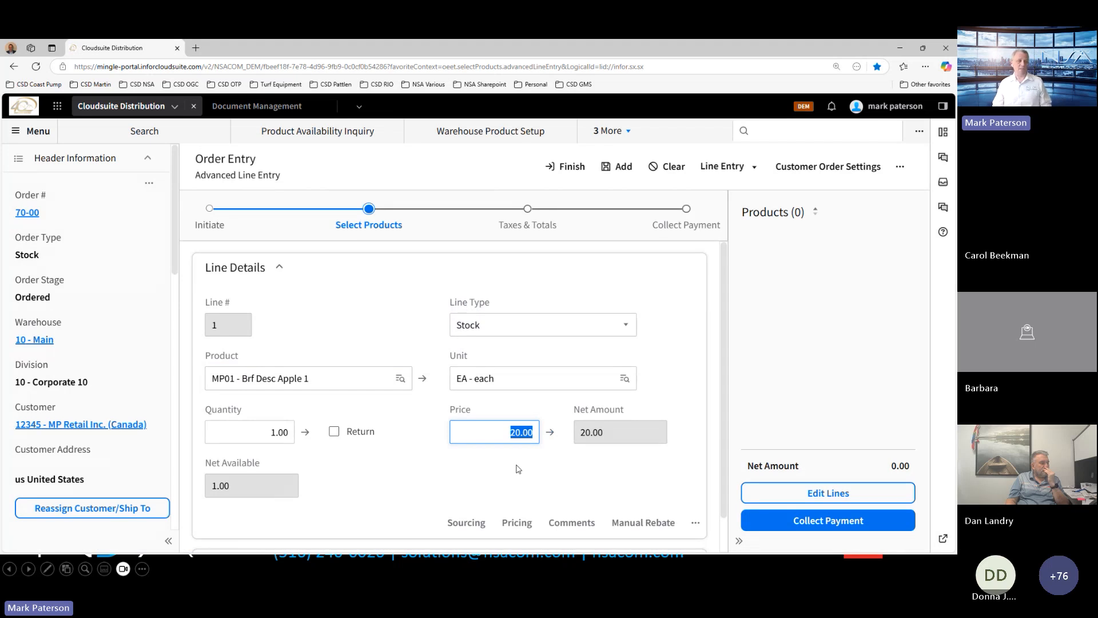
scroll(517, 468, "down", 1)
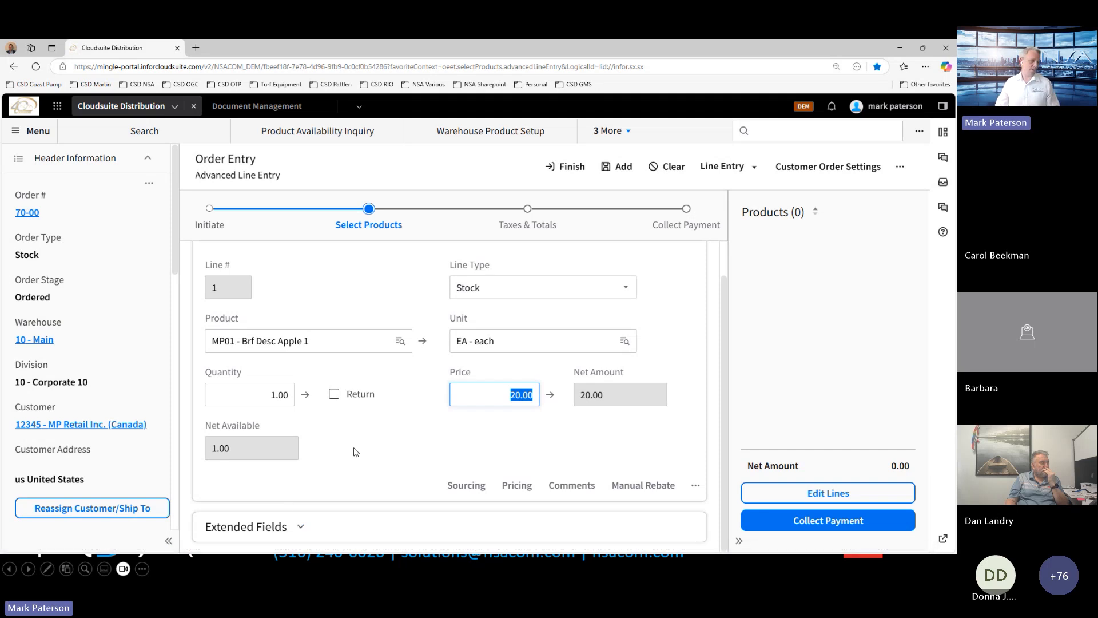
left_click(298, 526)
scroll(330, 492, "down", 3)
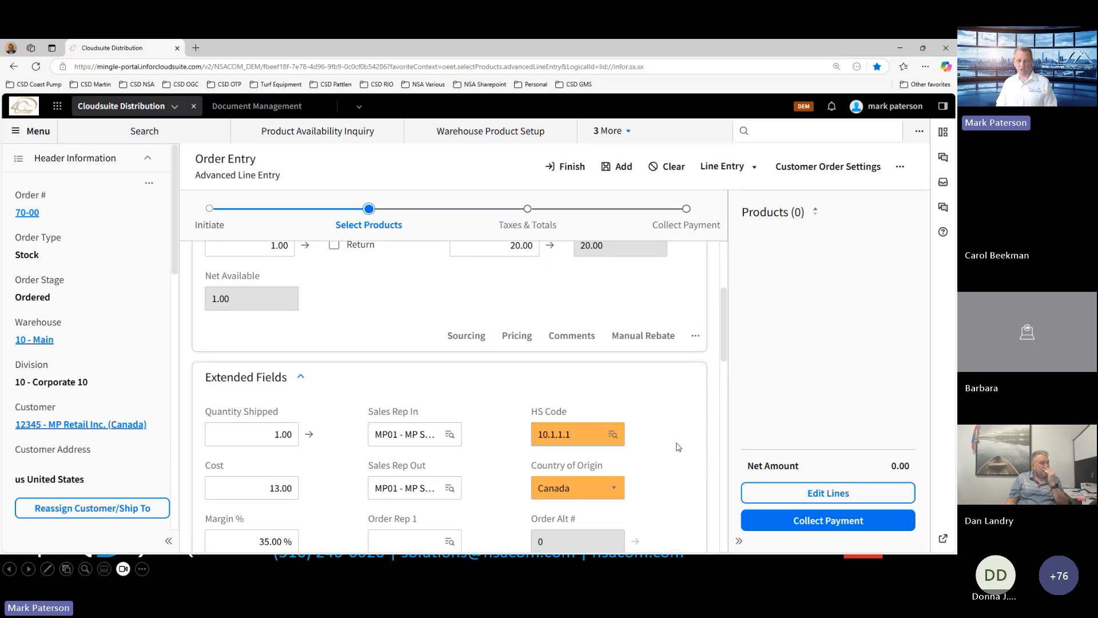
left_click(619, 167)
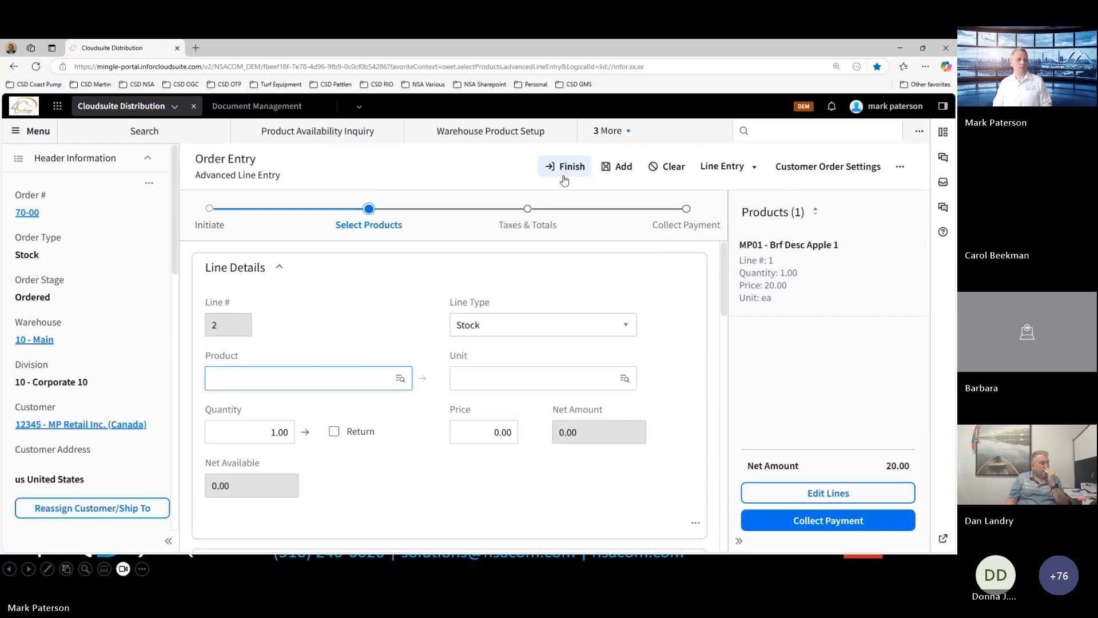
left_click(562, 171)
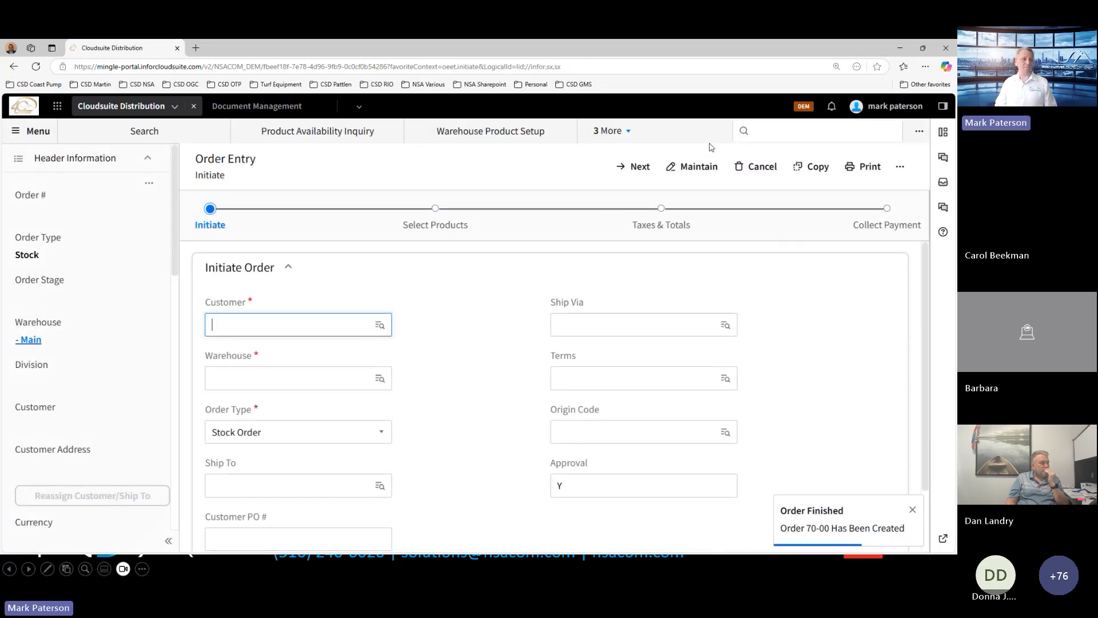
Open the OE Commercial Invoice Report (oeroc)
left_click(828, 134)
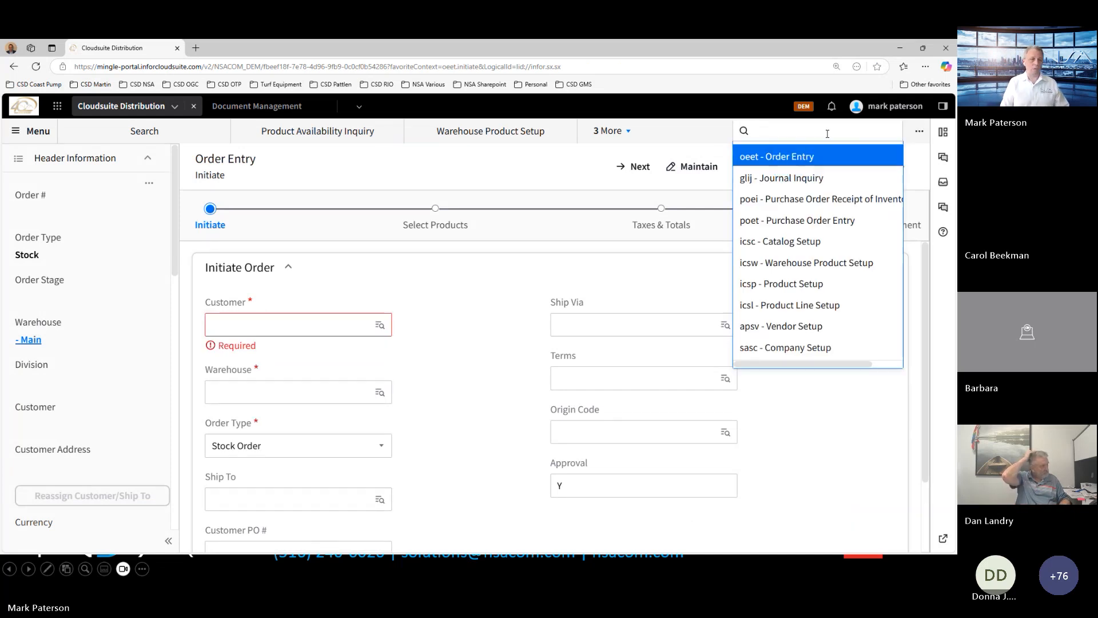
type("oe")
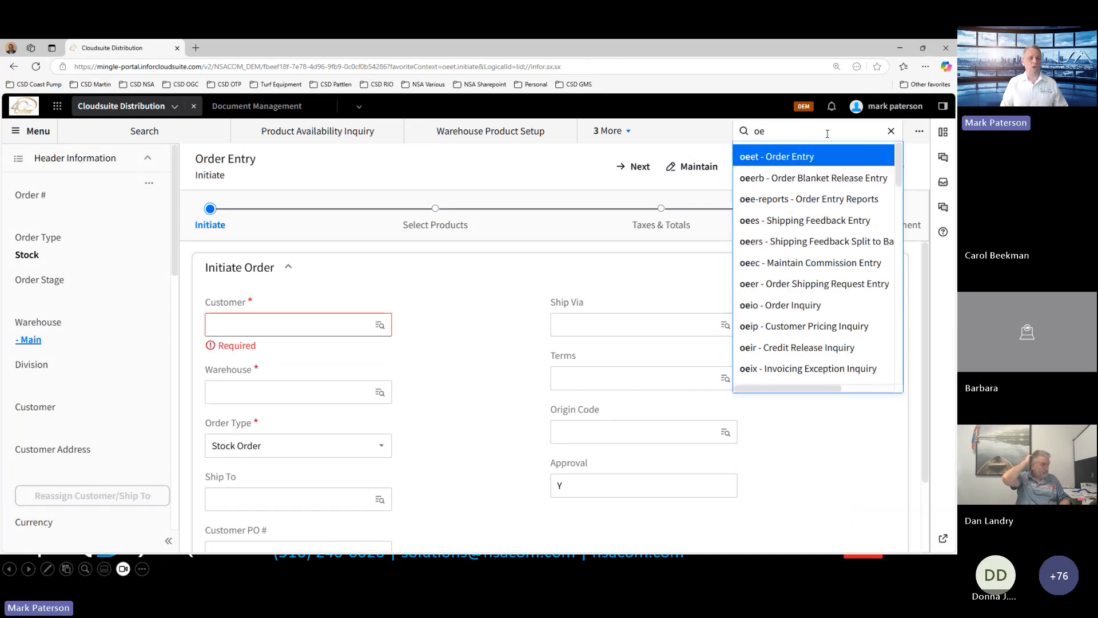
type("r")
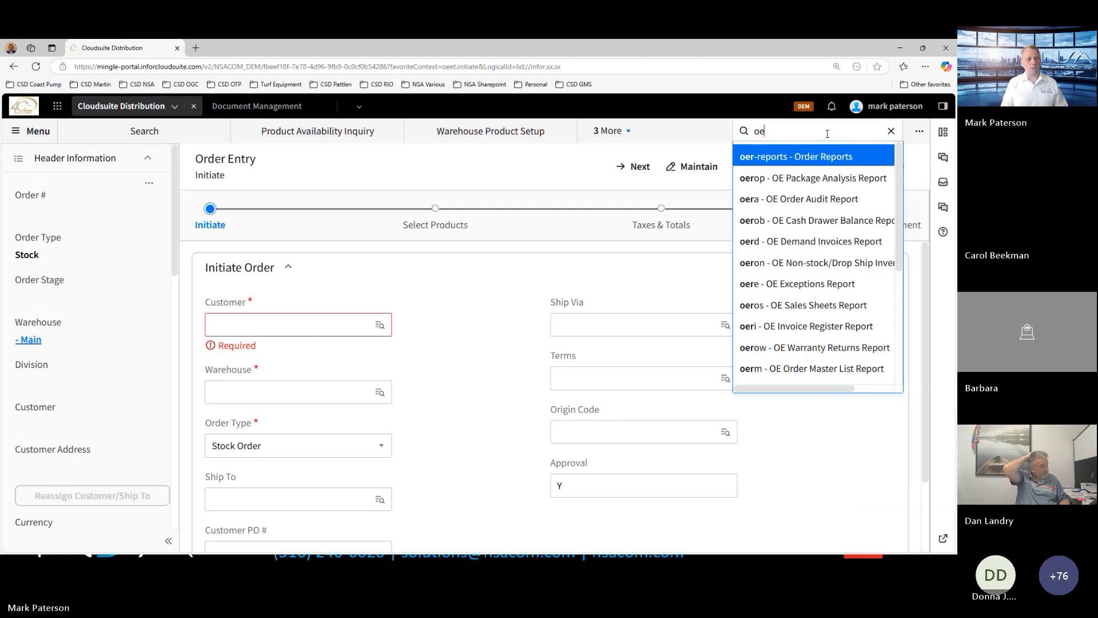
key("BackSpace")
type("roc")
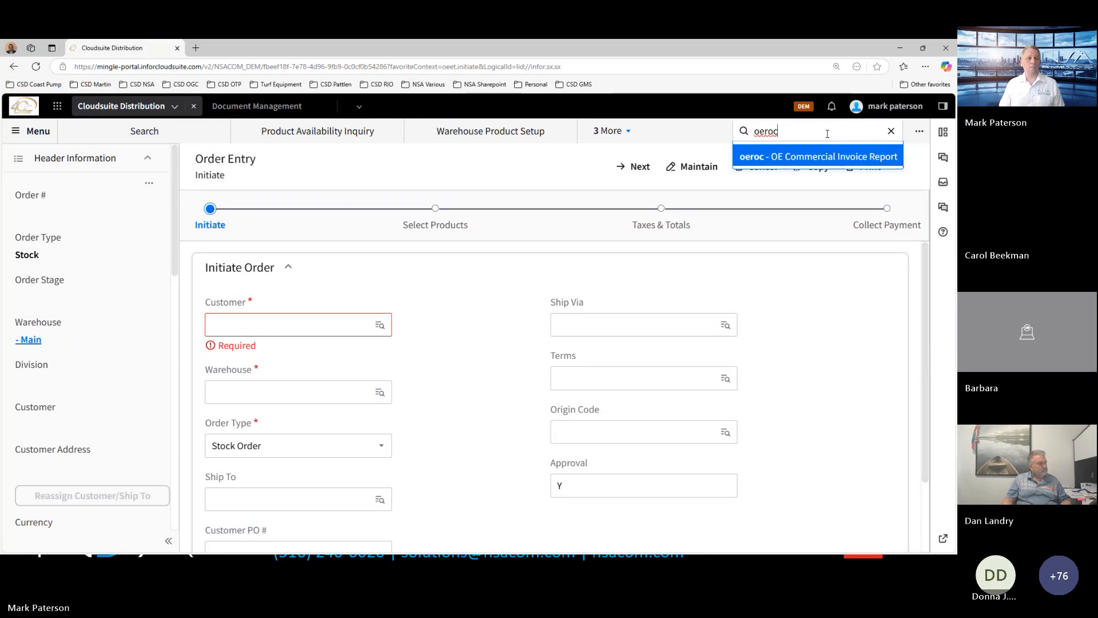
key("Return")
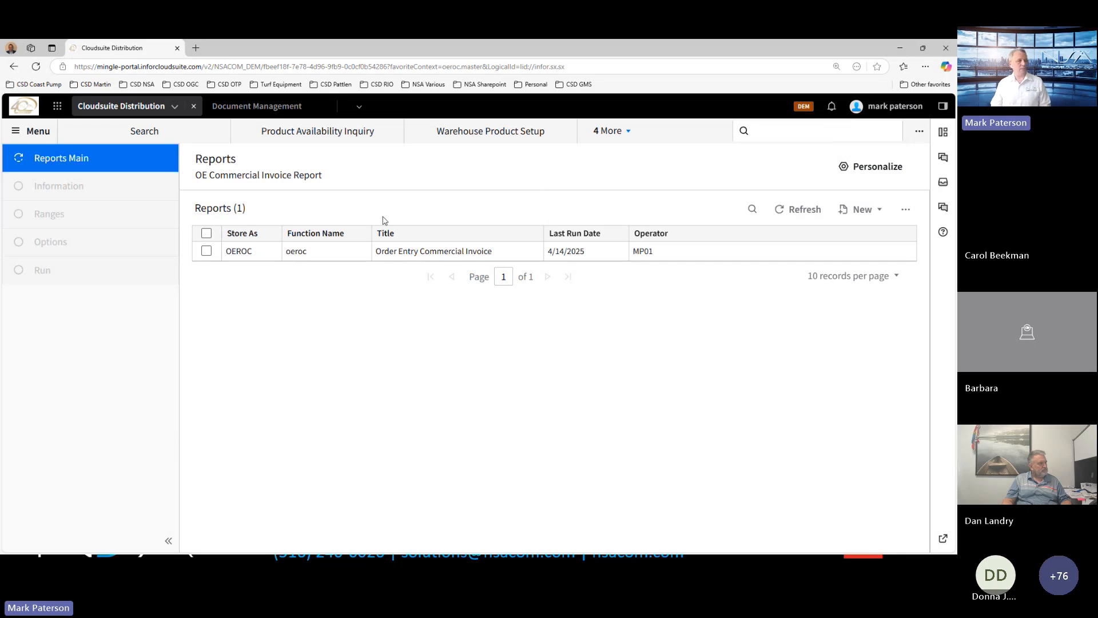
Create a one-time copy of the stored OEROC report, keeping its print information and leaving all ranges blank
left_click(207, 250)
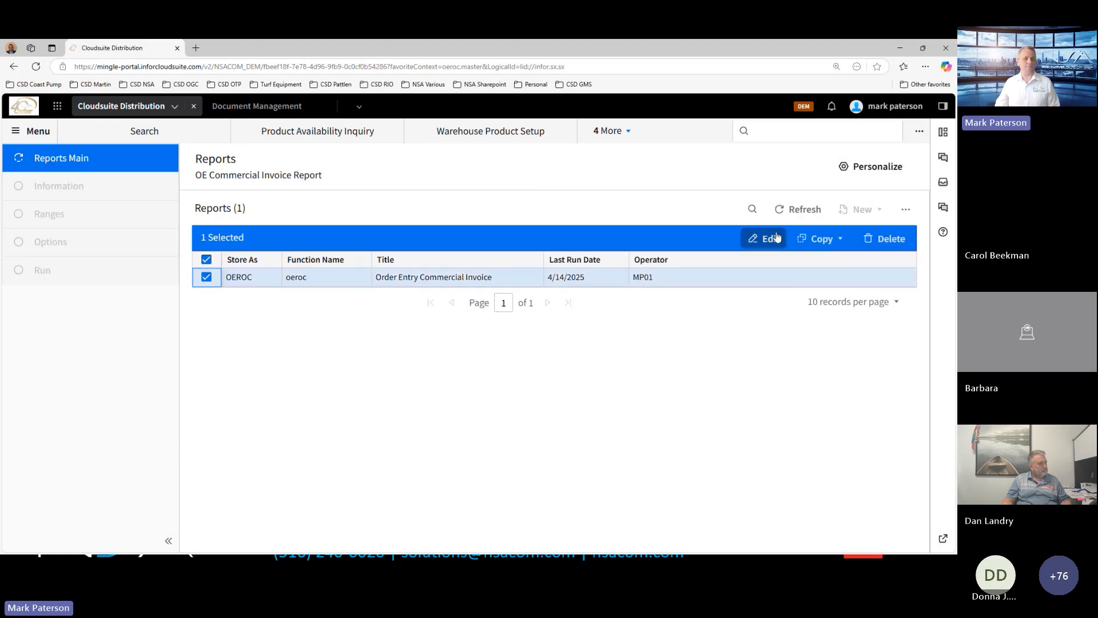
left_click(822, 239)
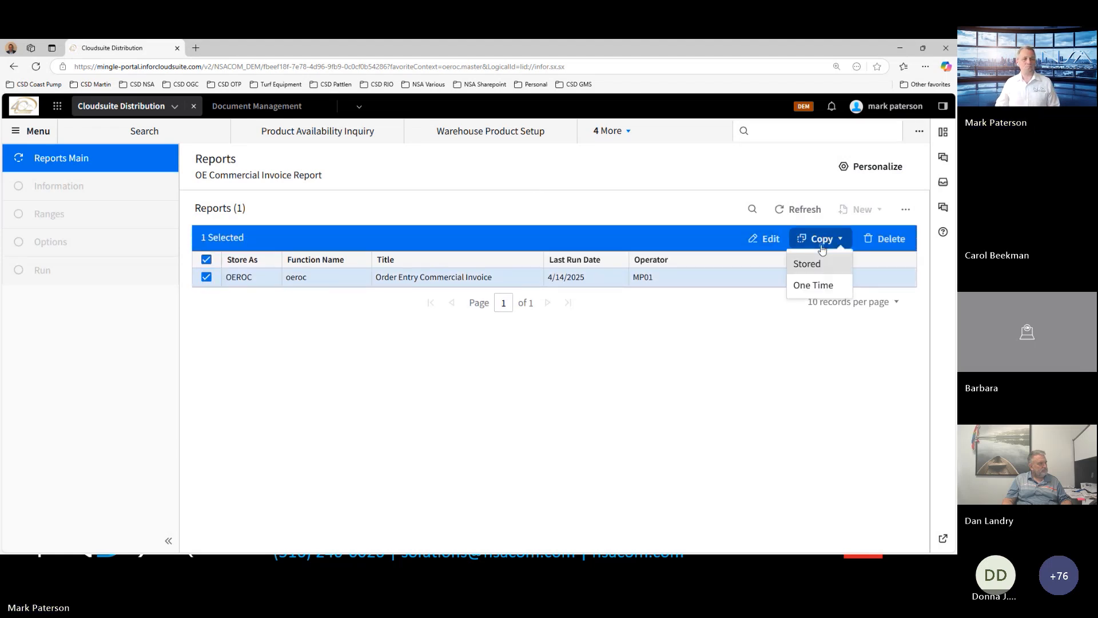
left_click(824, 292)
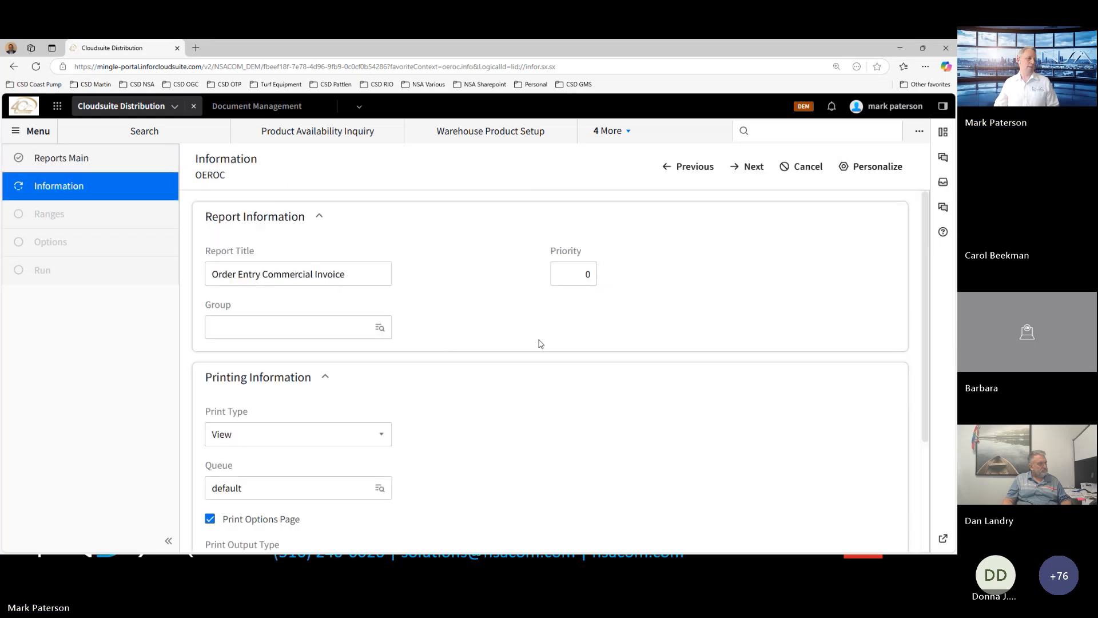
scroll(538, 351, "down", 1)
scroll(537, 351, "down", 1)
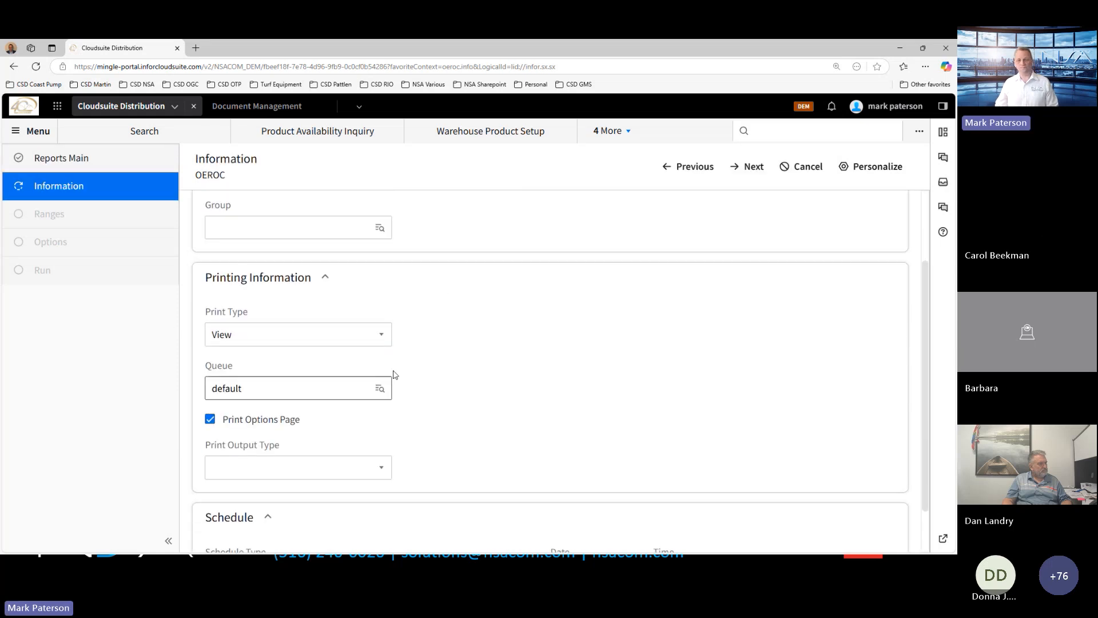
left_click(754, 168)
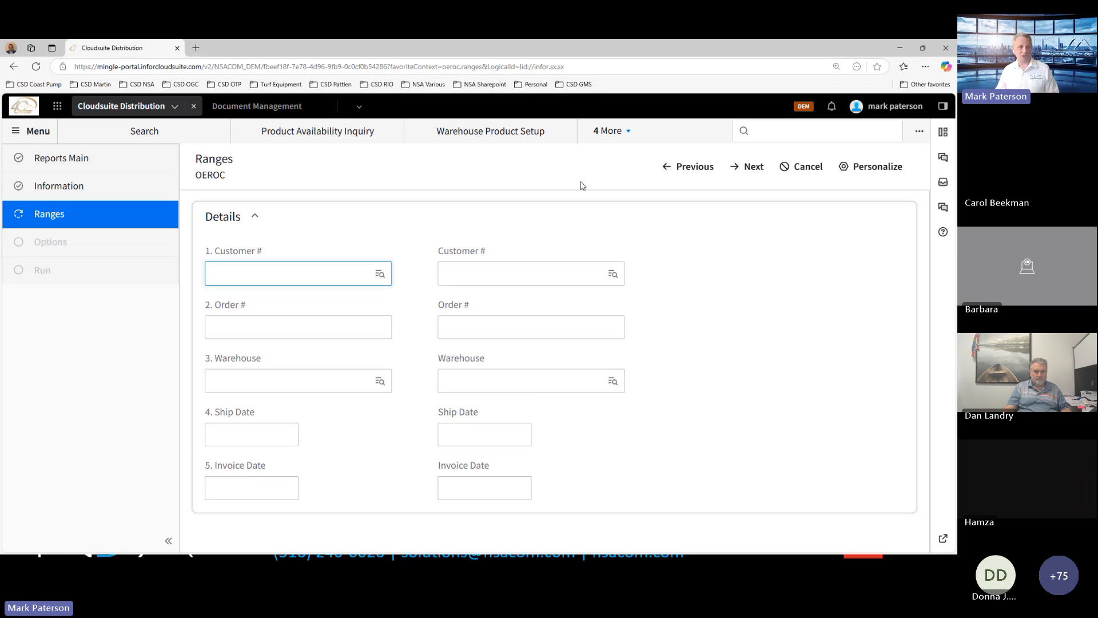
left_click(757, 167)
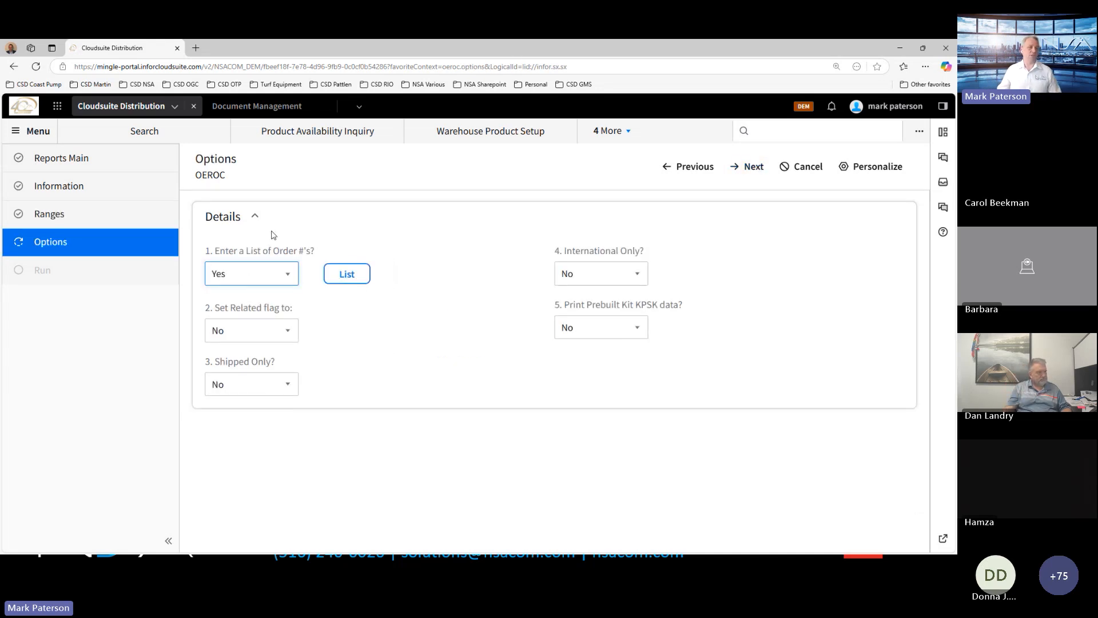
Add the newly created MP Retail Inc. (Canada) order to the report's order list and save the list
left_click(359, 279)
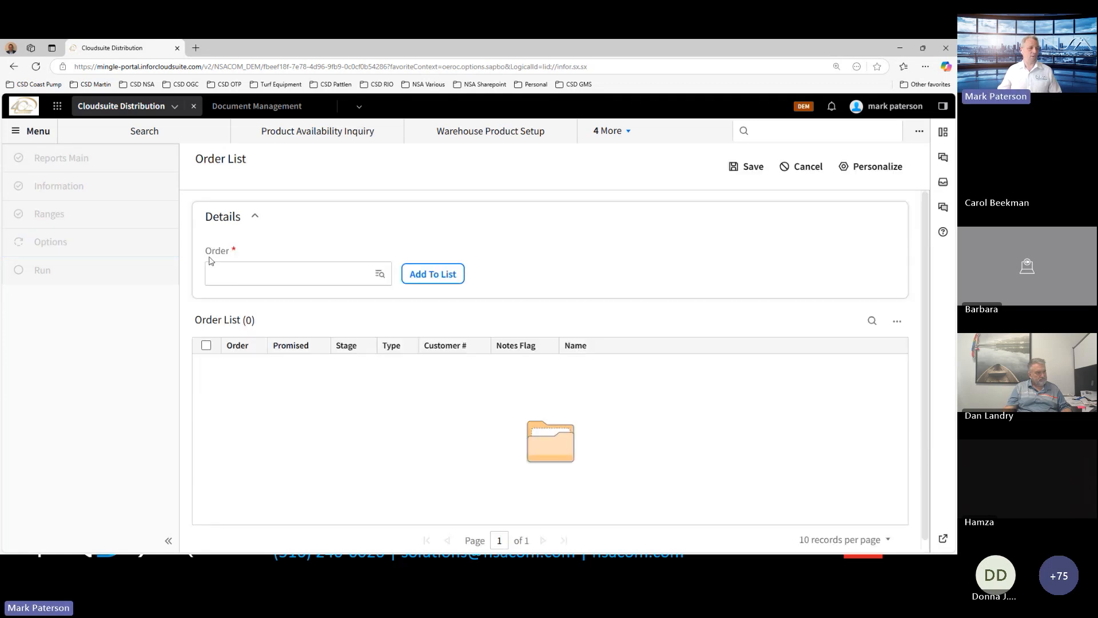
left_click(248, 273)
left_click(238, 300)
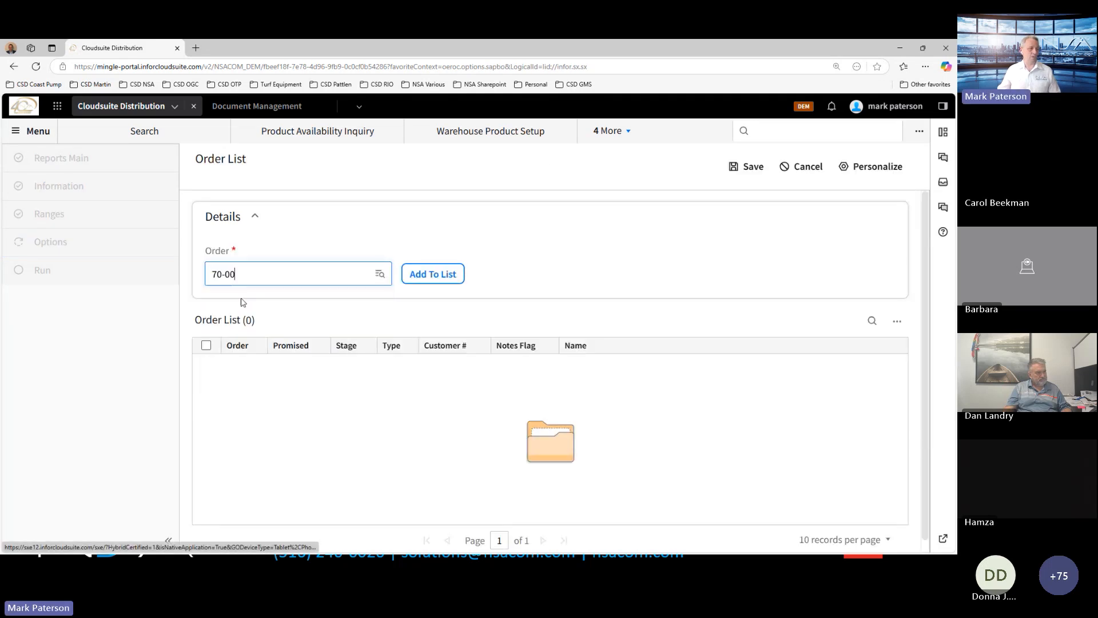
left_click(417, 278)
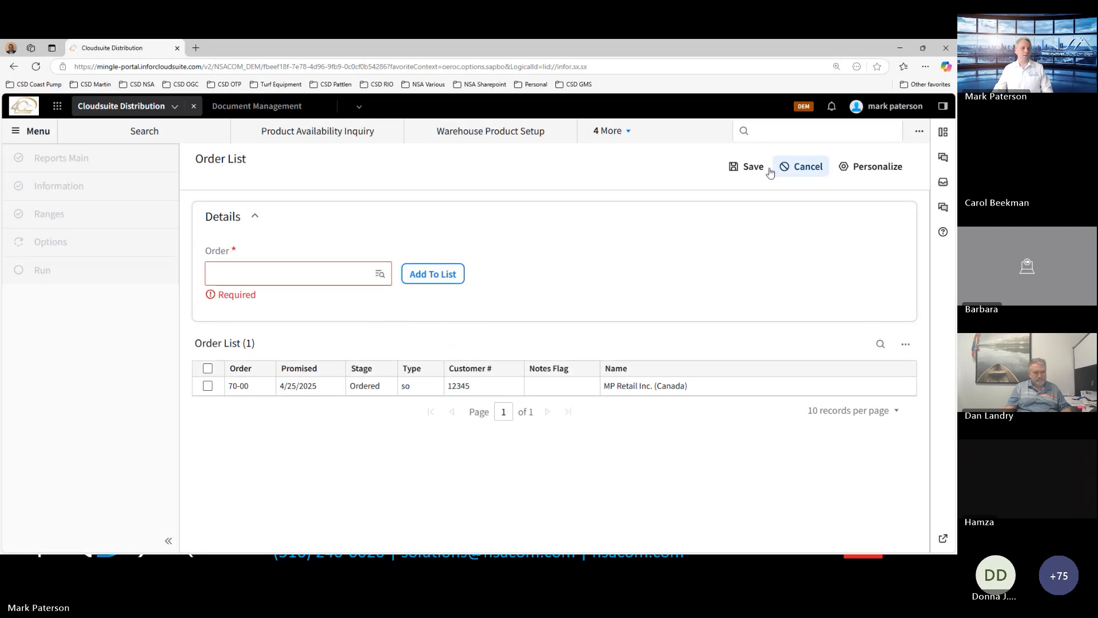
left_click(745, 166)
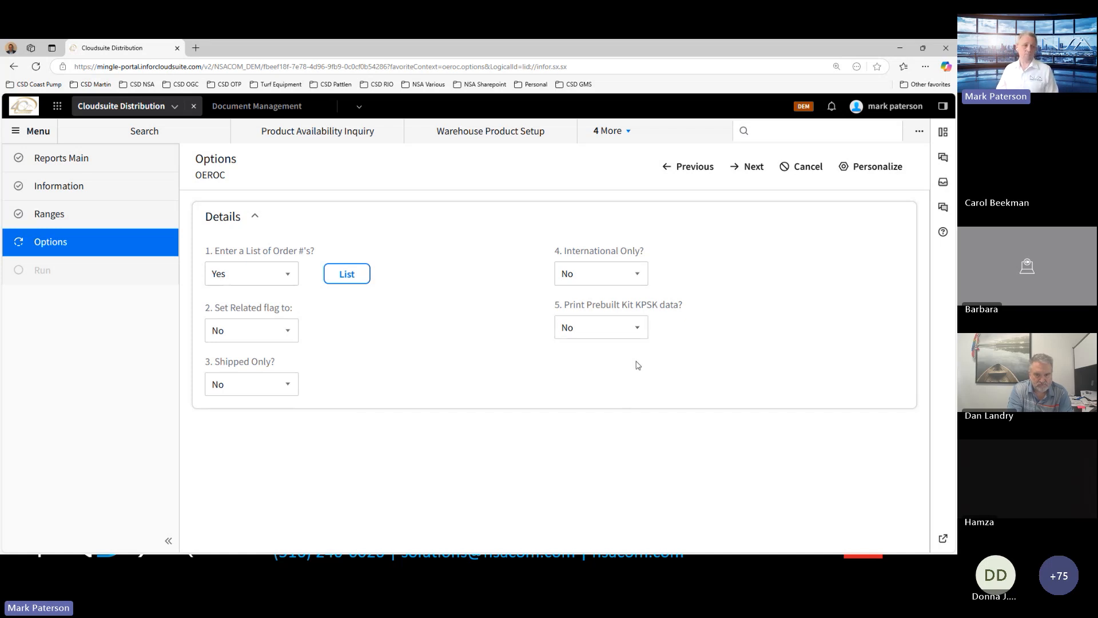
Submit the one-time commercial invoice report with its existing options and refresh the report list
left_click(748, 167)
left_click(753, 167)
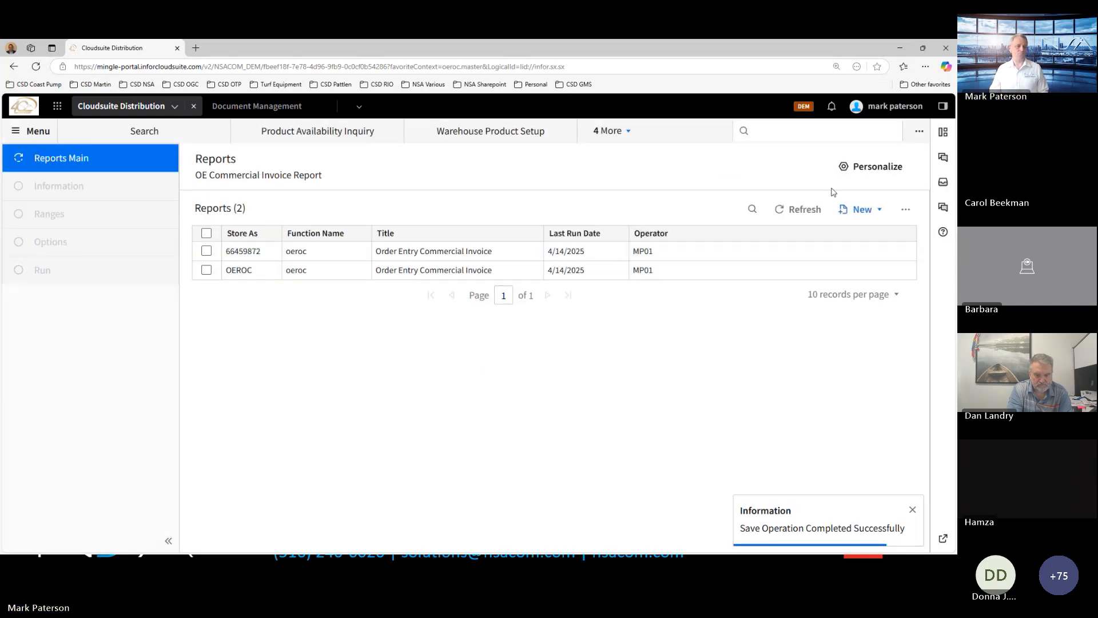
left_click(808, 210)
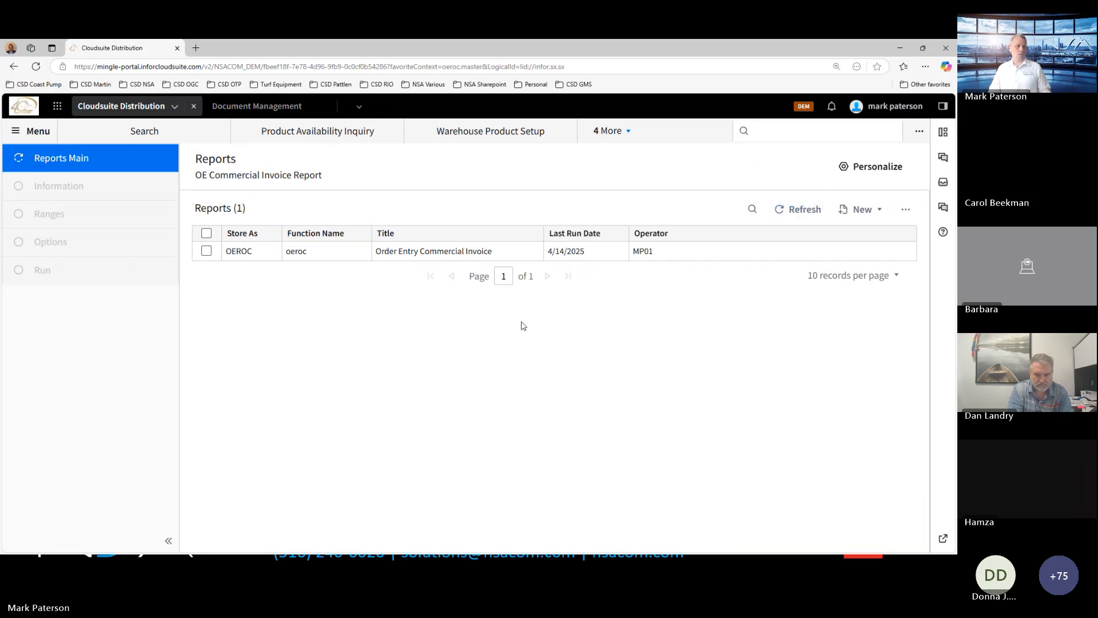
Open Order Inquiry (oeio) and look up the newly created MP Retail Inc. (Canada) order
left_click(608, 129)
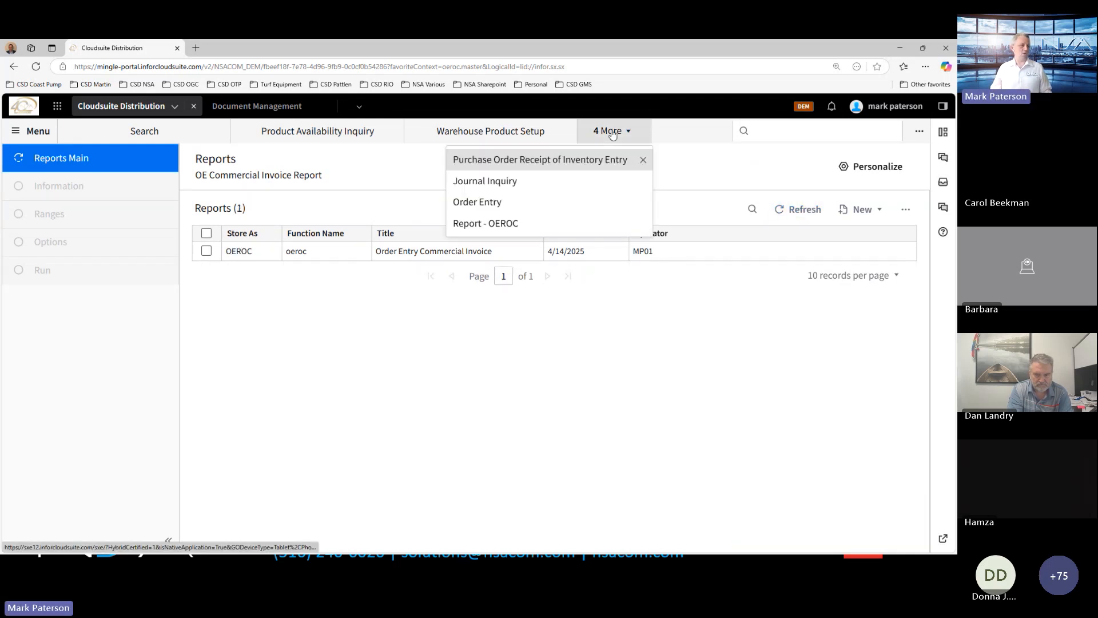
left_click(835, 132)
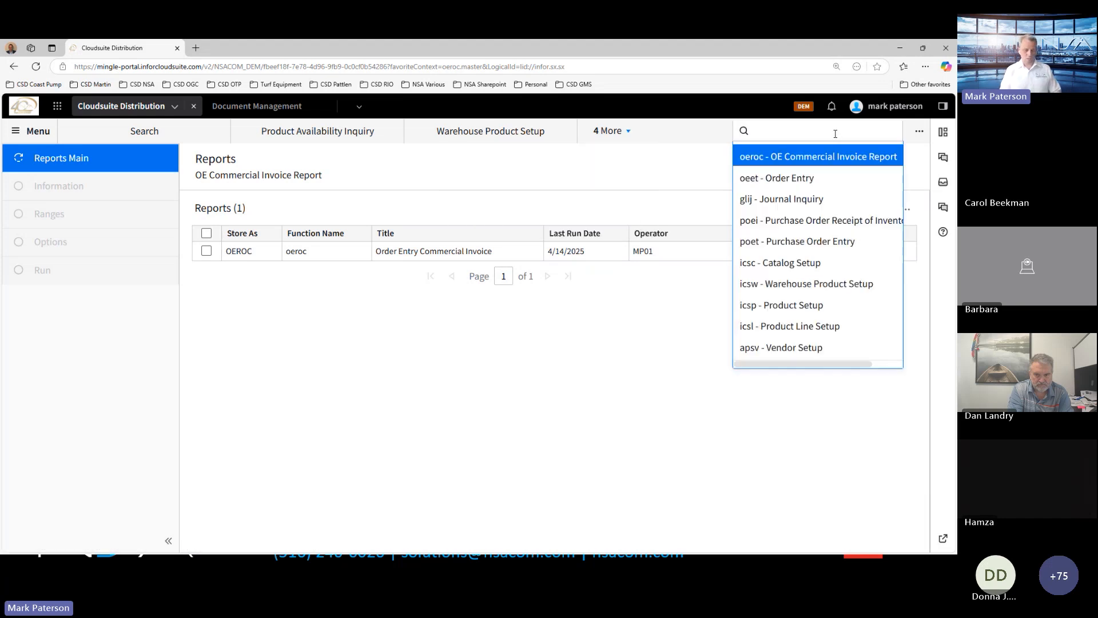
type("oeio")
key("Return")
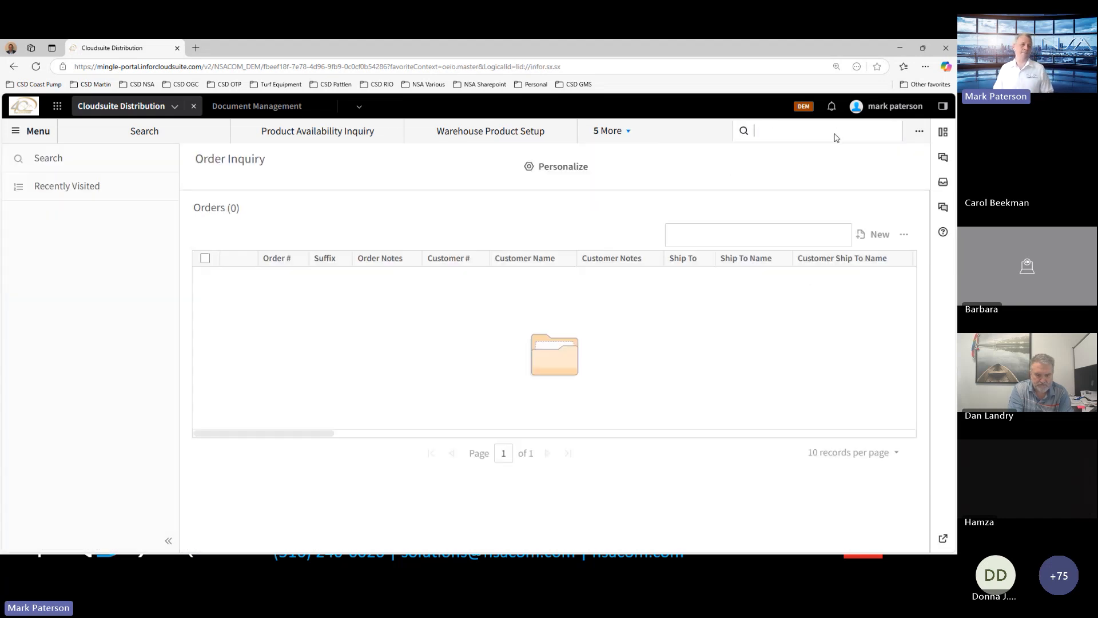
left_click(81, 217)
left_click(57, 243)
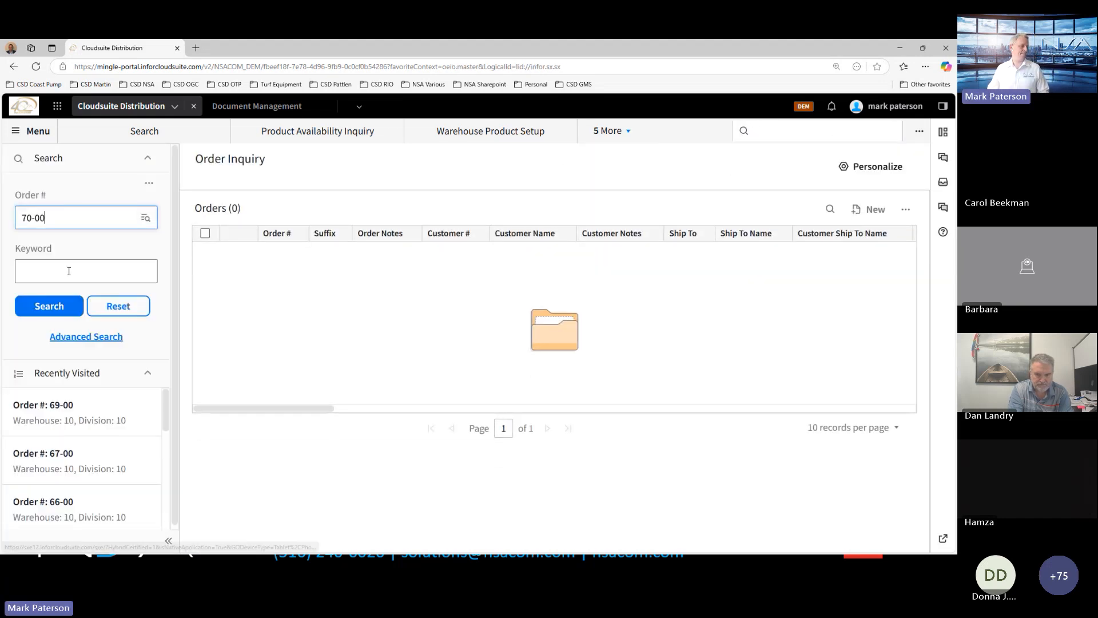
left_click(63, 309)
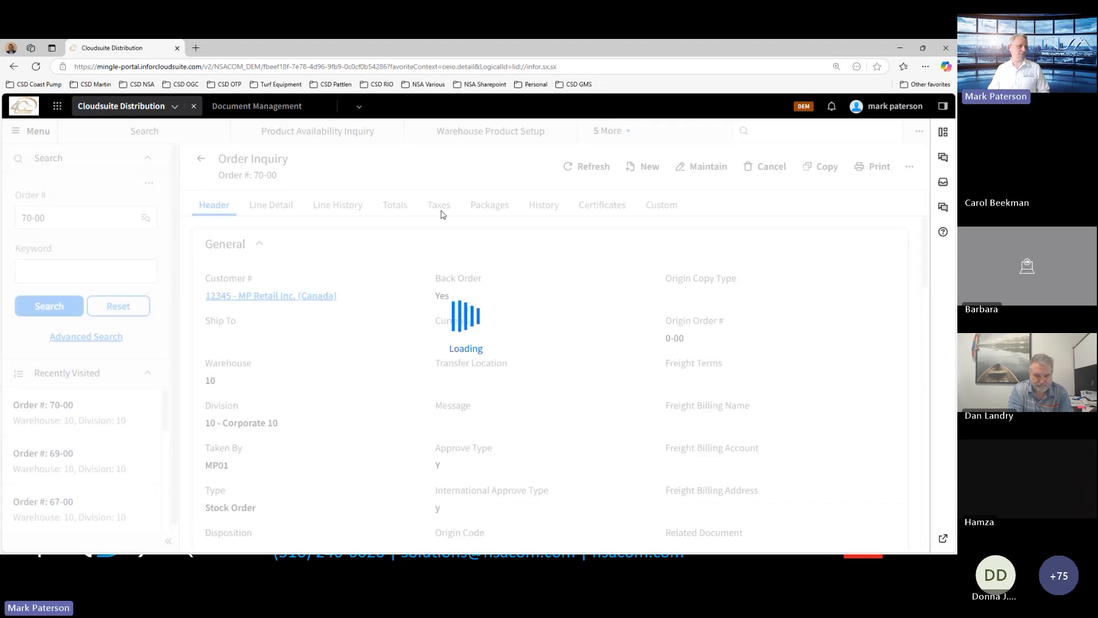
Review the order totals of the MP Retail Inc. (Canada) order in Order Inquiry
left_click(402, 206)
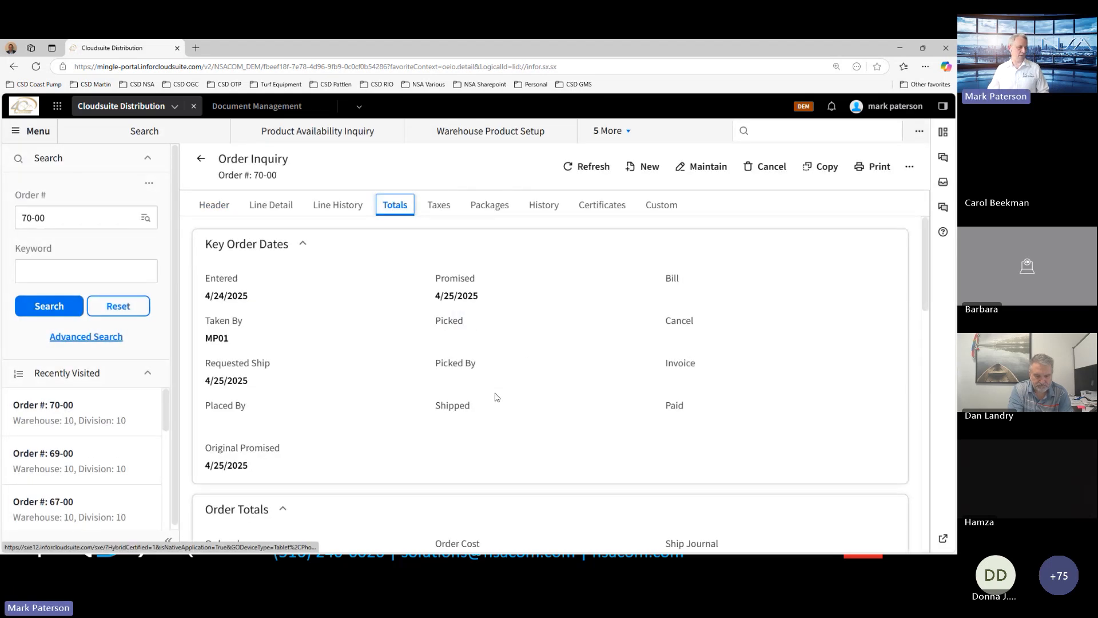
scroll(500, 403, "down", 3)
scroll(503, 407, "down", 3)
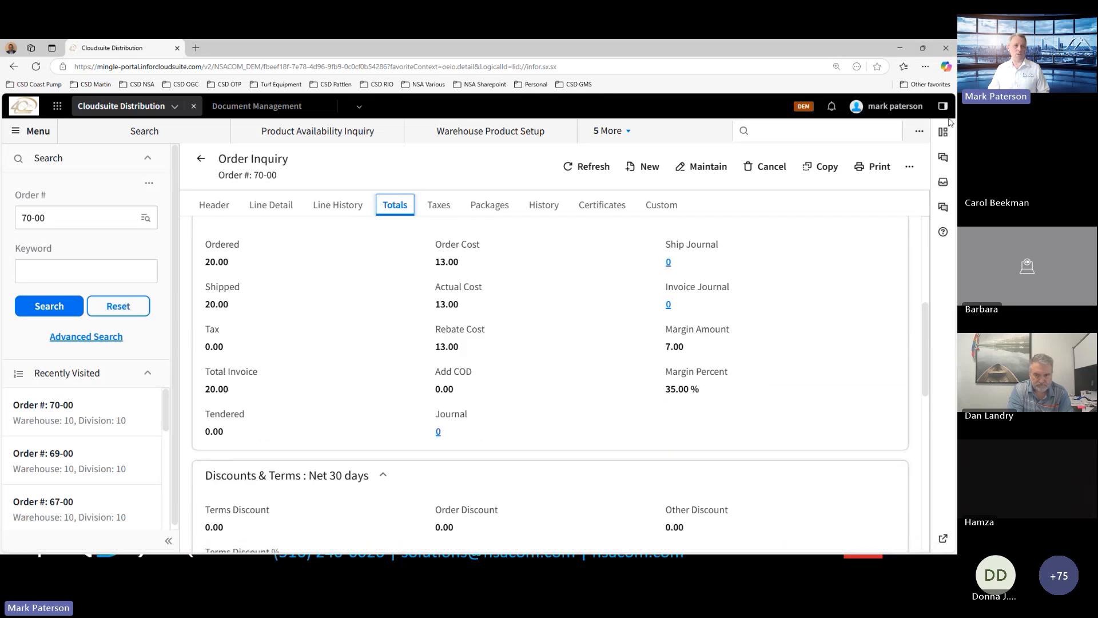
Show the order's Document Management widget, select the OrderEntryHeader document type, and open the stored commercial invoice
left_click(946, 133)
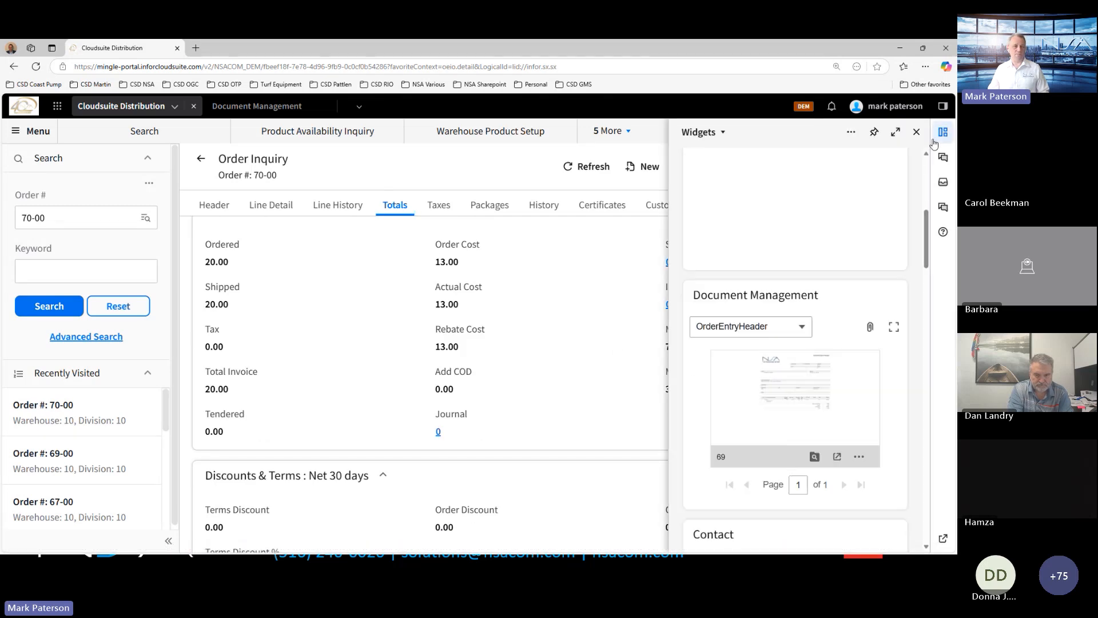
left_click(775, 328)
left_click(743, 391)
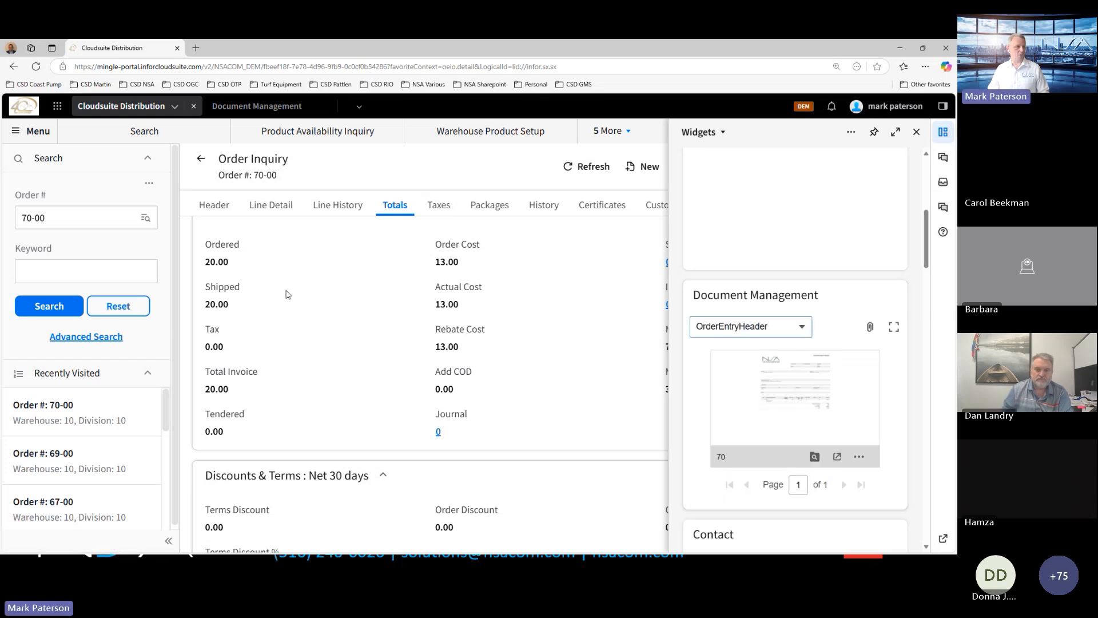
left_click(869, 395)
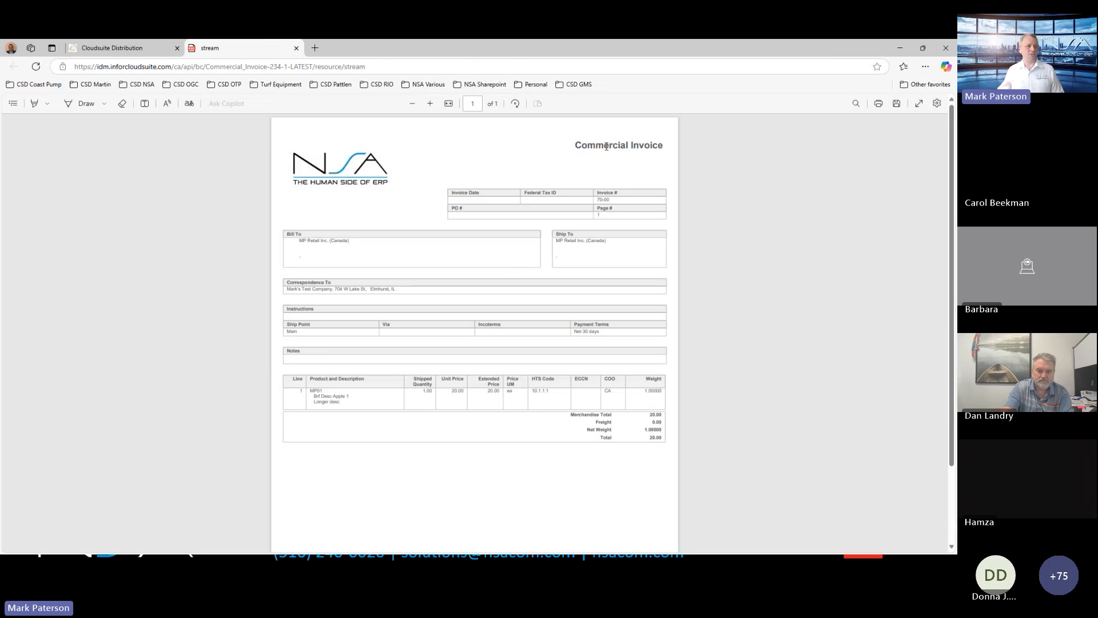
Examine the commercial invoice's header, HTS Code and COO columns, close it, and return to the slide presentation
scroll(613, 139, "up", 3)
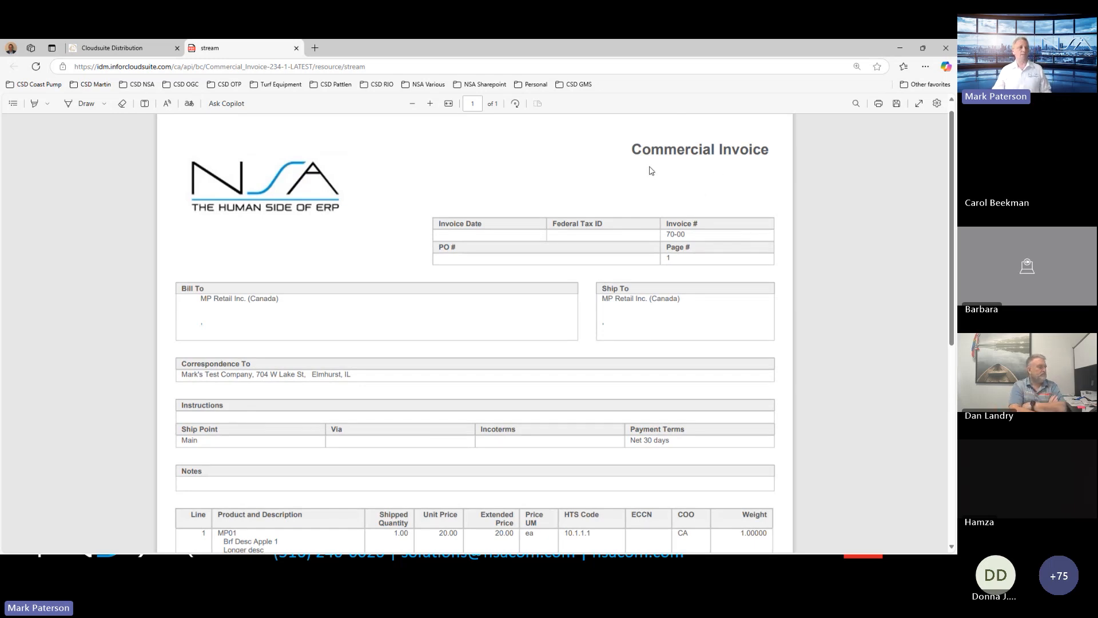
scroll(691, 294, "down", 1)
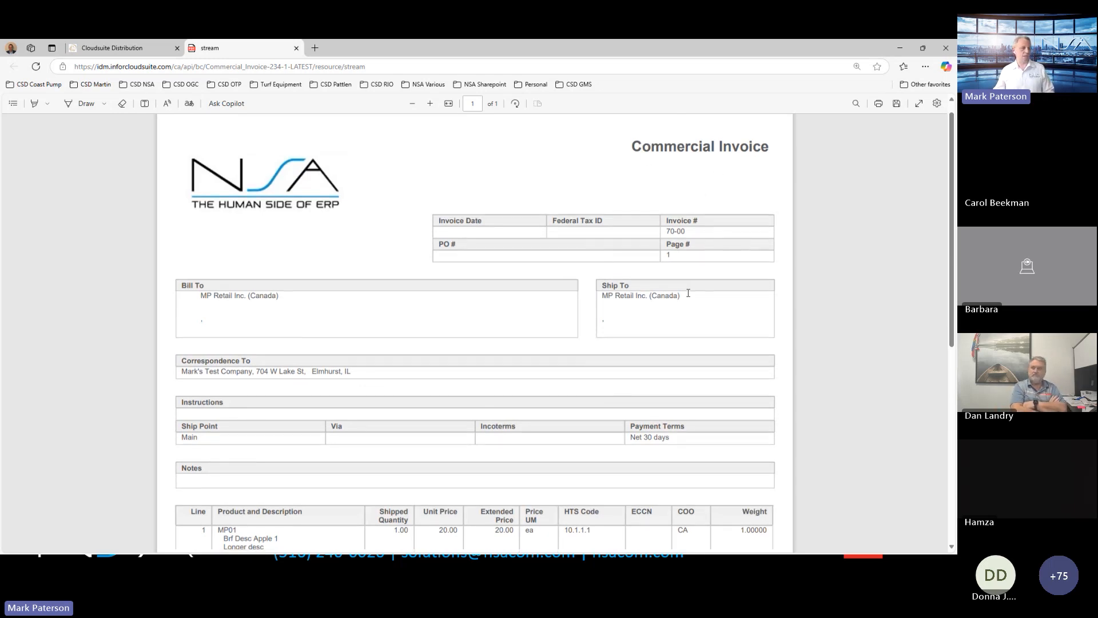
scroll(688, 293, "down", 1)
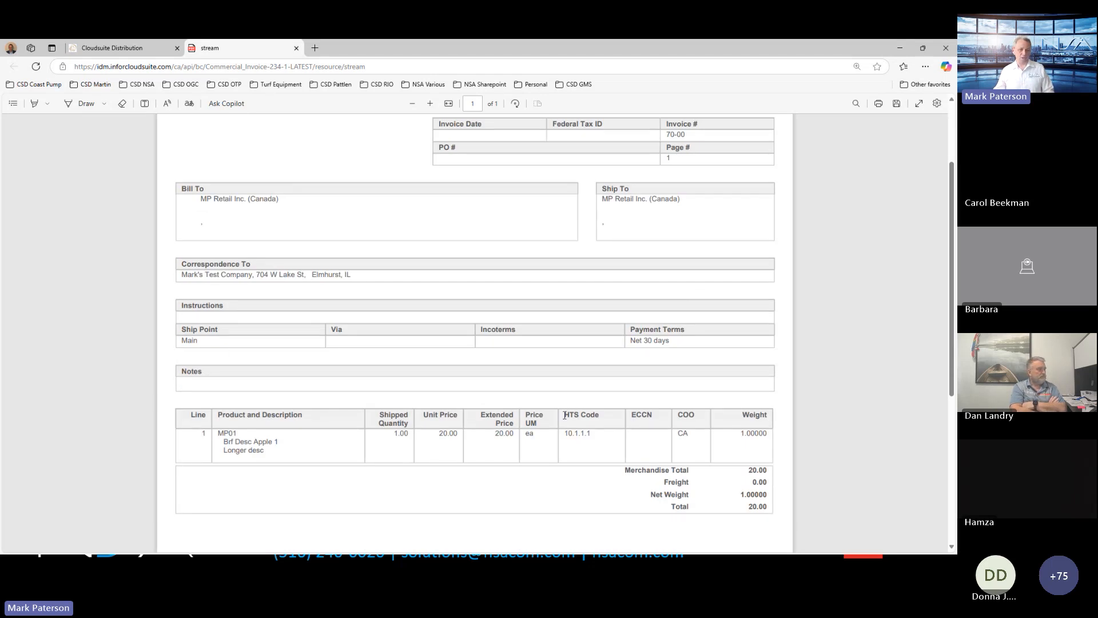
left_click_drag(569, 416, 602, 417)
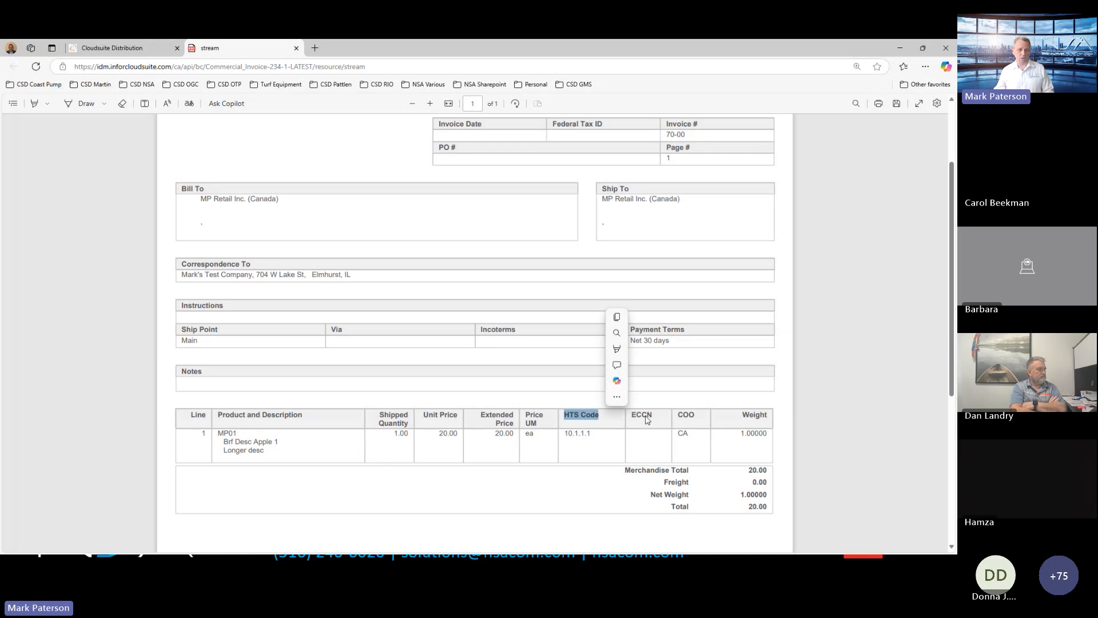
left_click(686, 414)
double_click(686, 414)
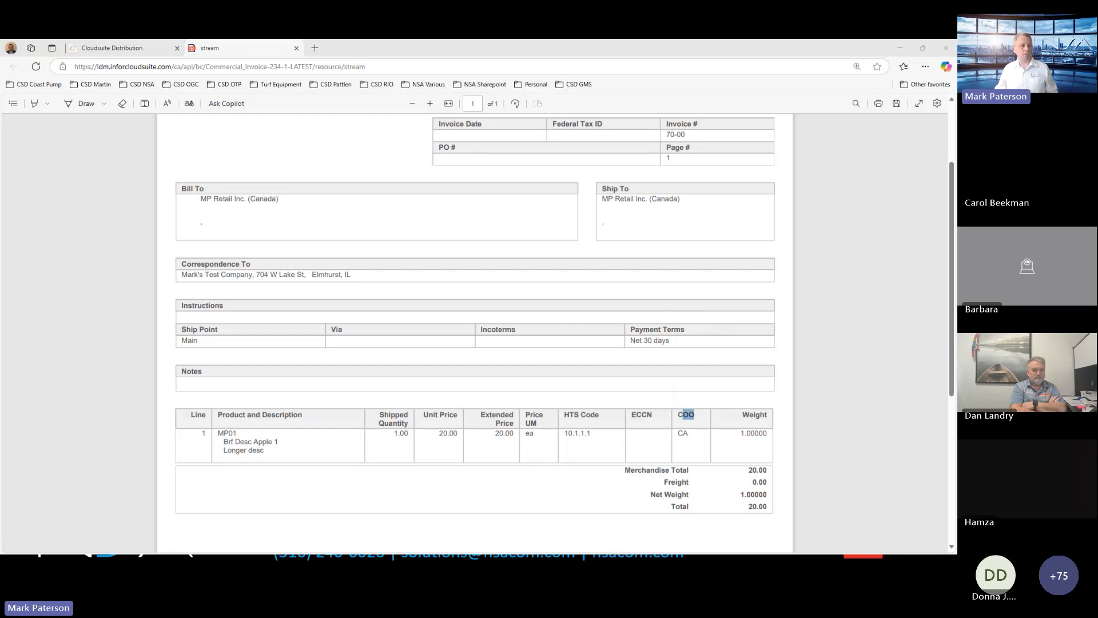
left_click(295, 51)
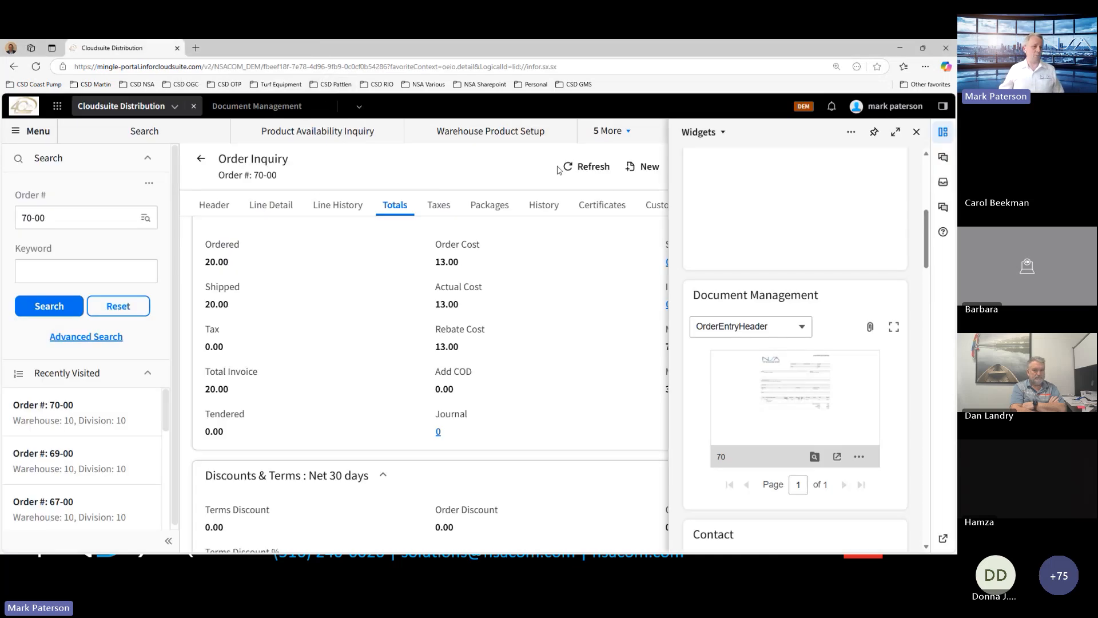
key("alt+Tab")
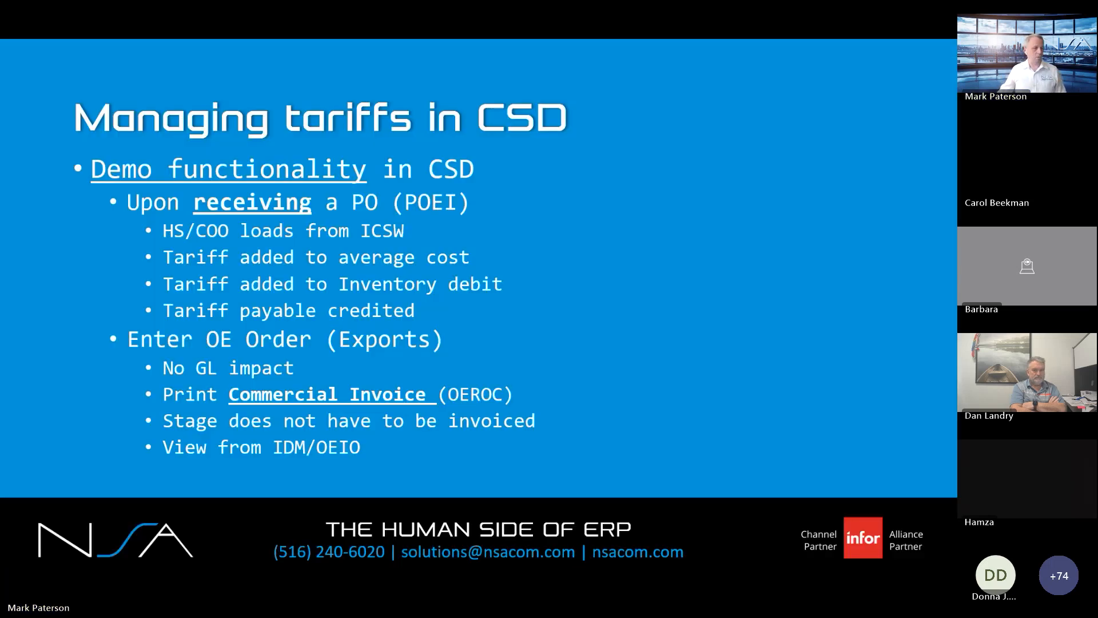
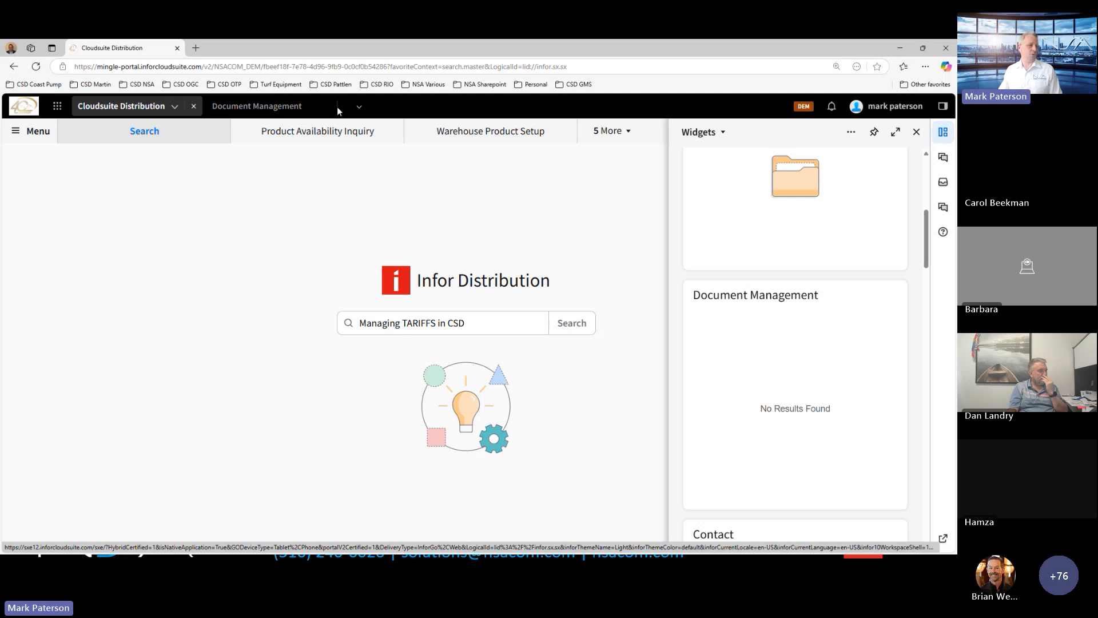
Inspect the HS code and country of origin in the taxing details of warehouse 10 product MP01, and close the widgets
left_click(449, 142)
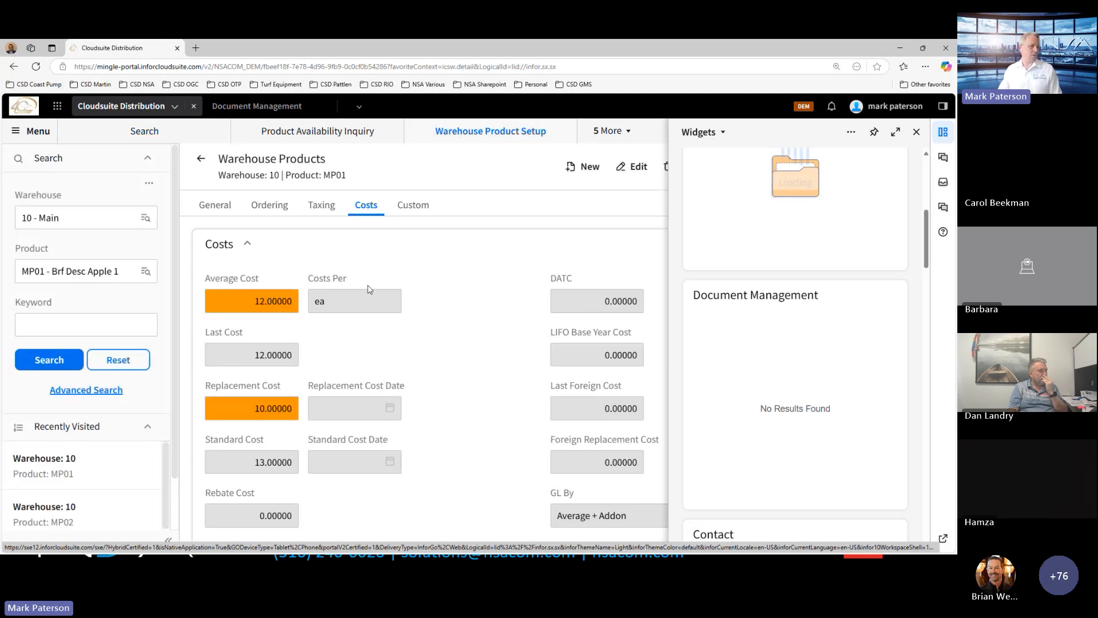
left_click(300, 207)
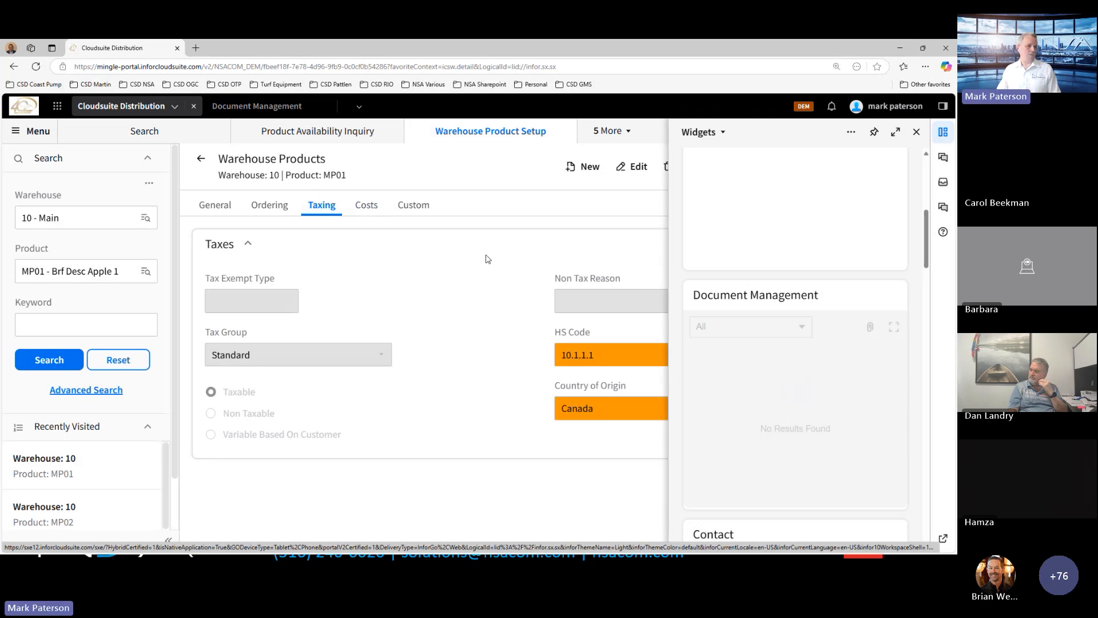
left_click(916, 133)
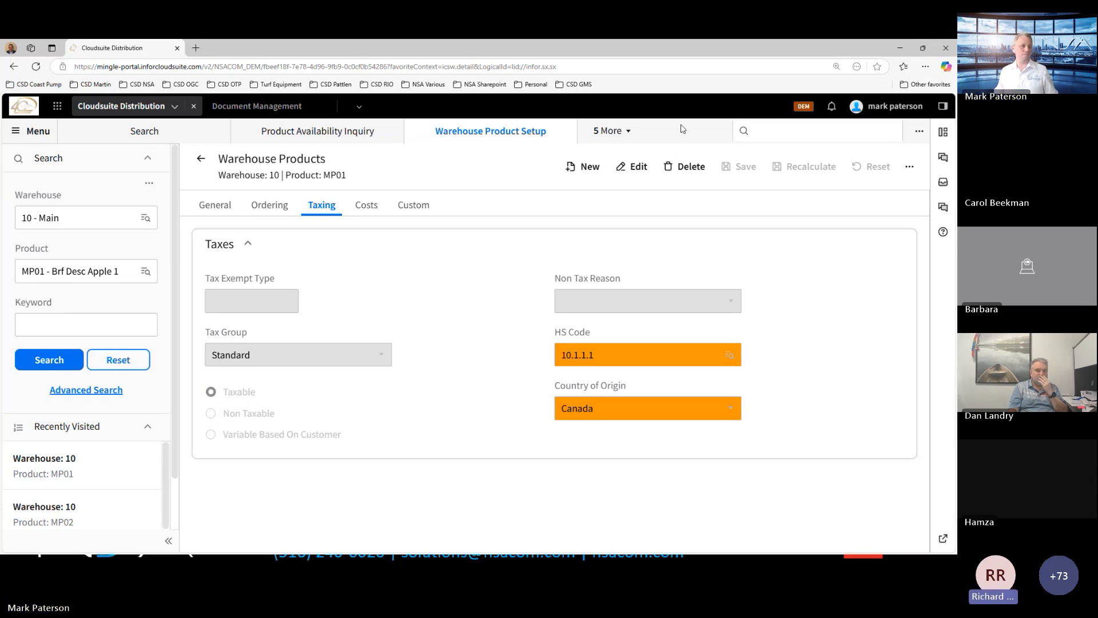
Open Ship From Setup (apss)
left_click(813, 134)
type("apss")
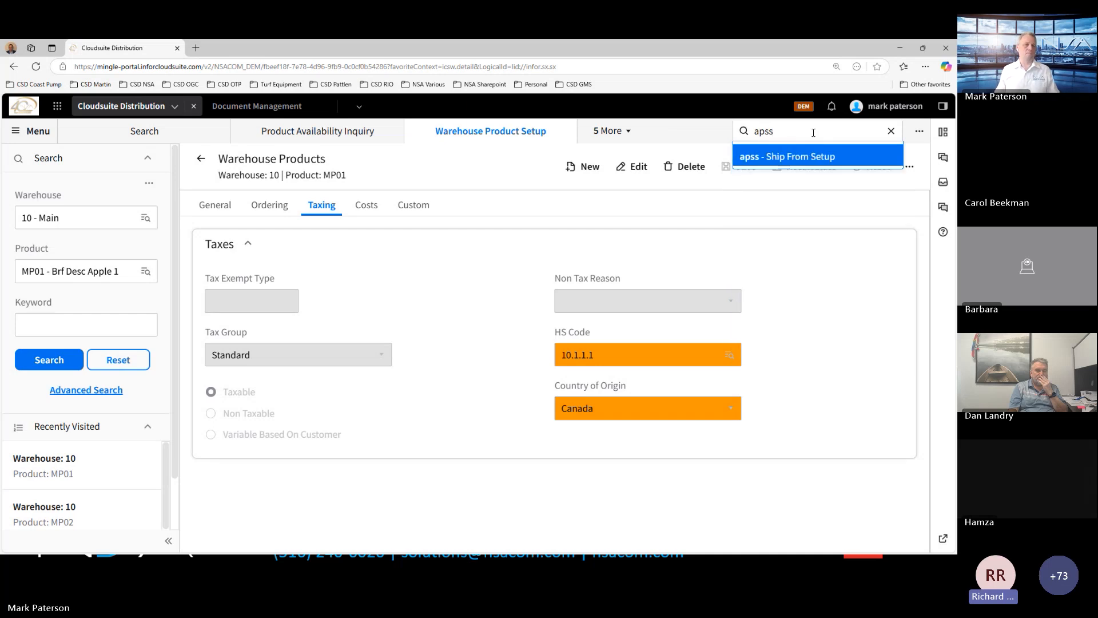
key("Return")
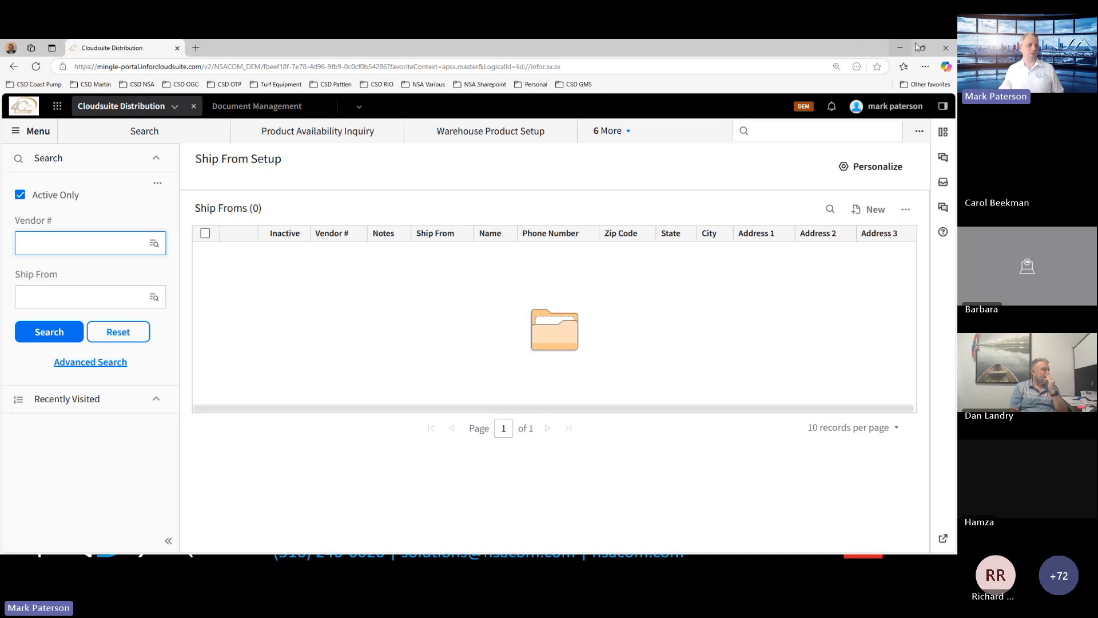
Start a purchase order in Purchase Order Entry (poet) for vendor Services MP (Canadian), shipping to warehouse 10 - Main
left_click(806, 130)
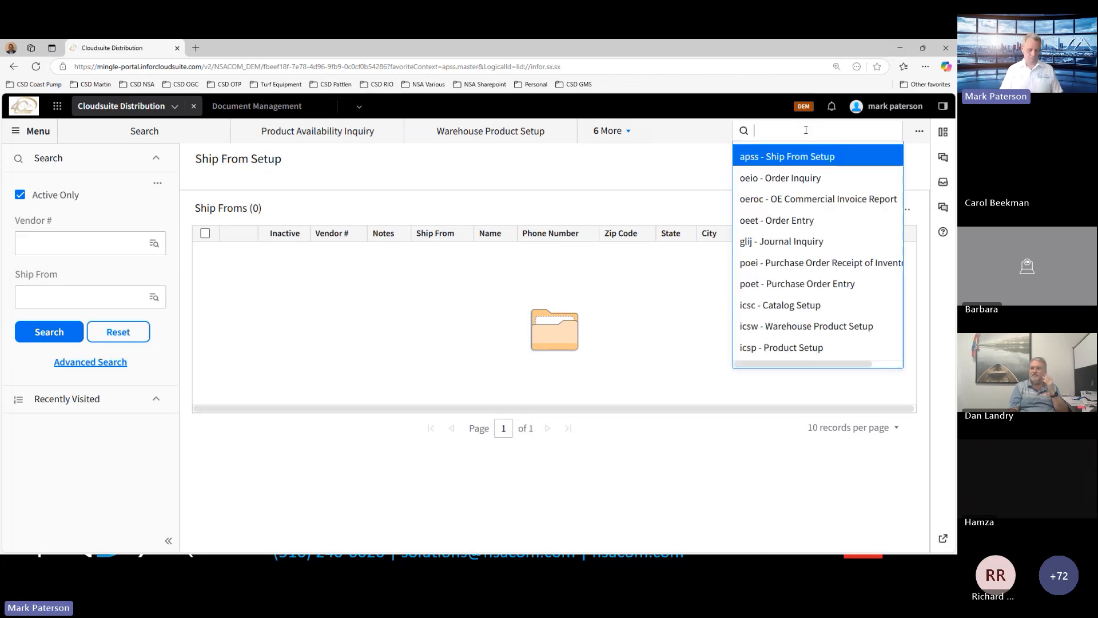
type("p")
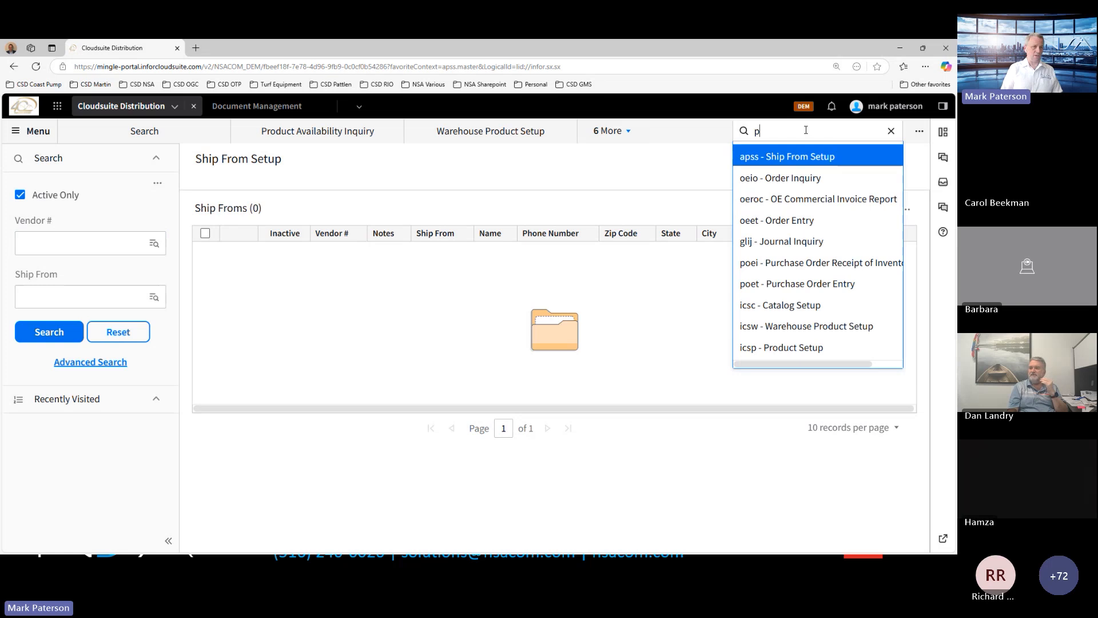
type("oet")
key("Return")
type("1")
left_click(283, 350)
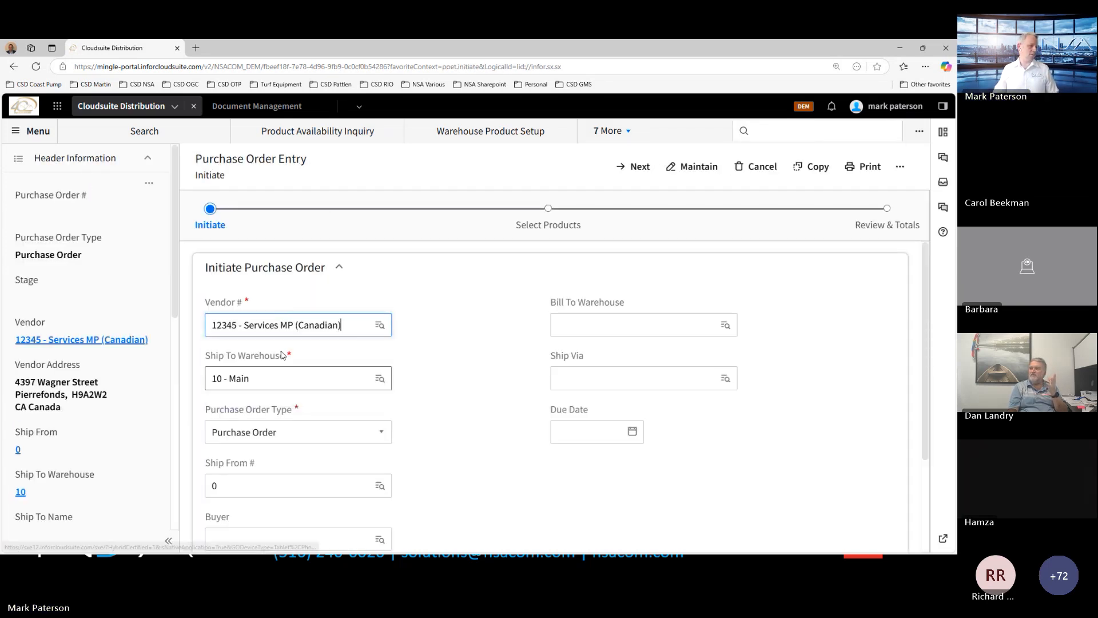
left_click(636, 169)
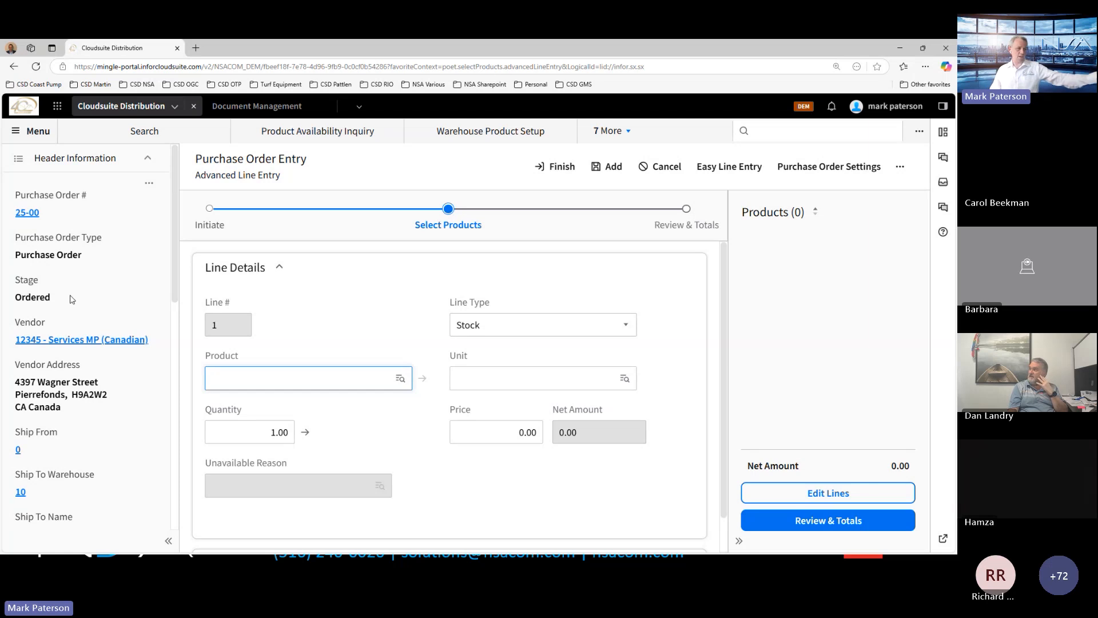
Select product MP01 with quantity 1 for the first purchase order line and expand its extended fields
left_click(256, 378)
left_click(252, 405)
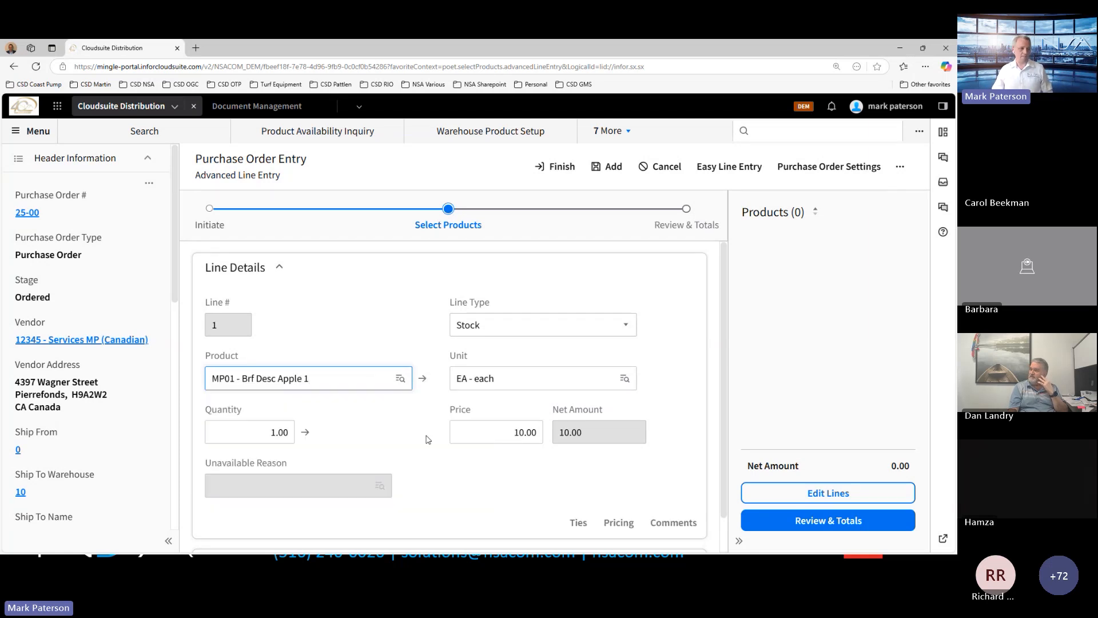
scroll(453, 461, "down", 1)
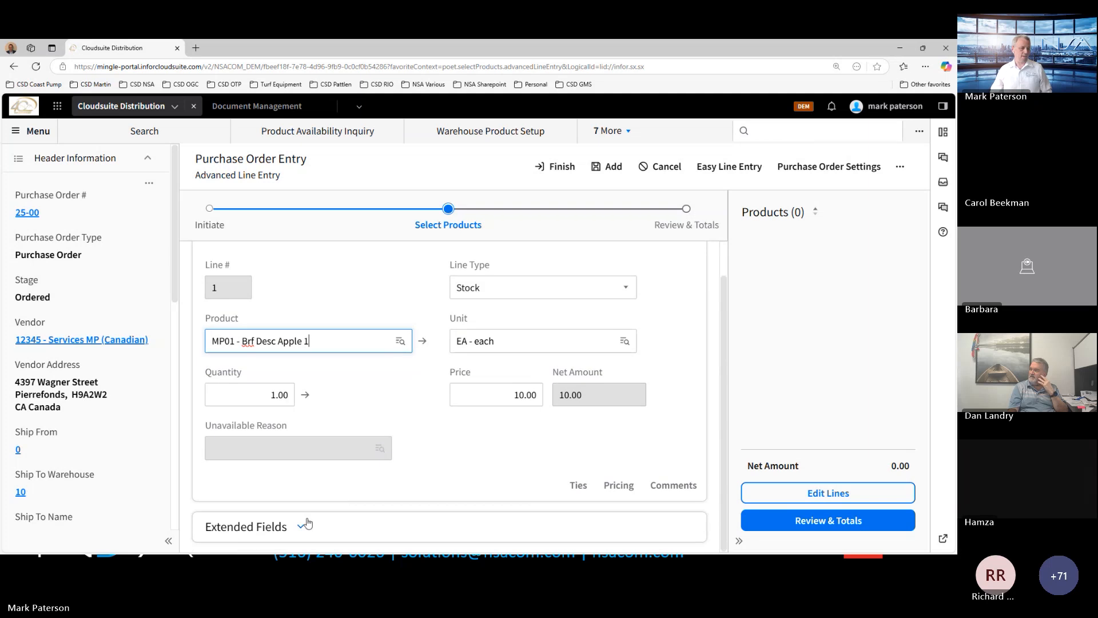
left_click(301, 526)
scroll(495, 414, "down", 1)
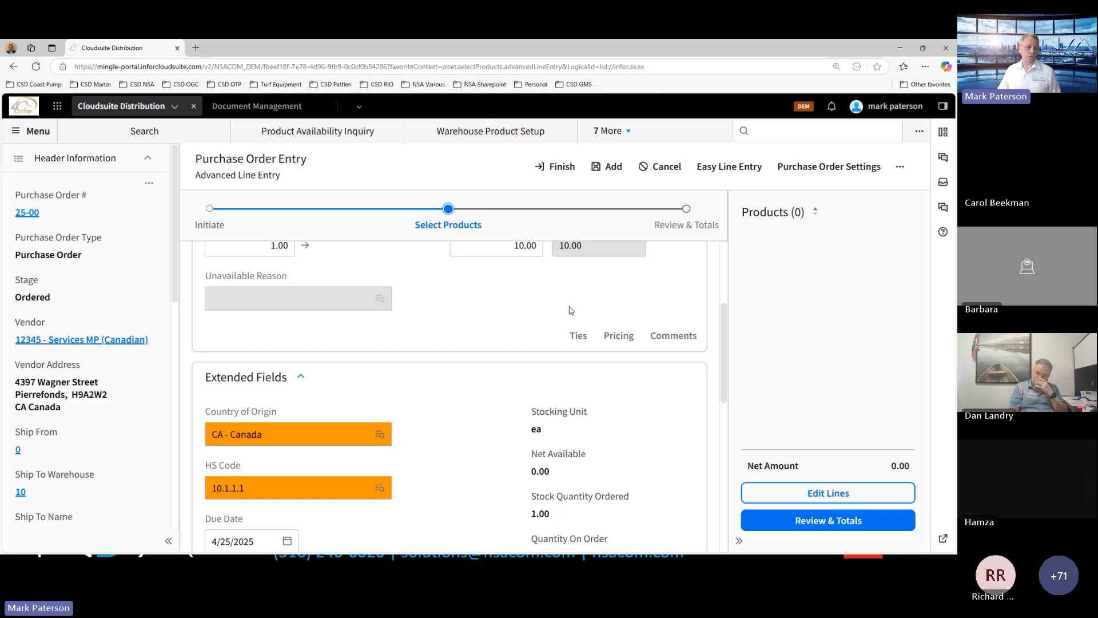
Look up the available countries of origin and set the purchase order line's country of origin to CN - China
left_click(269, 435)
left_click(379, 435)
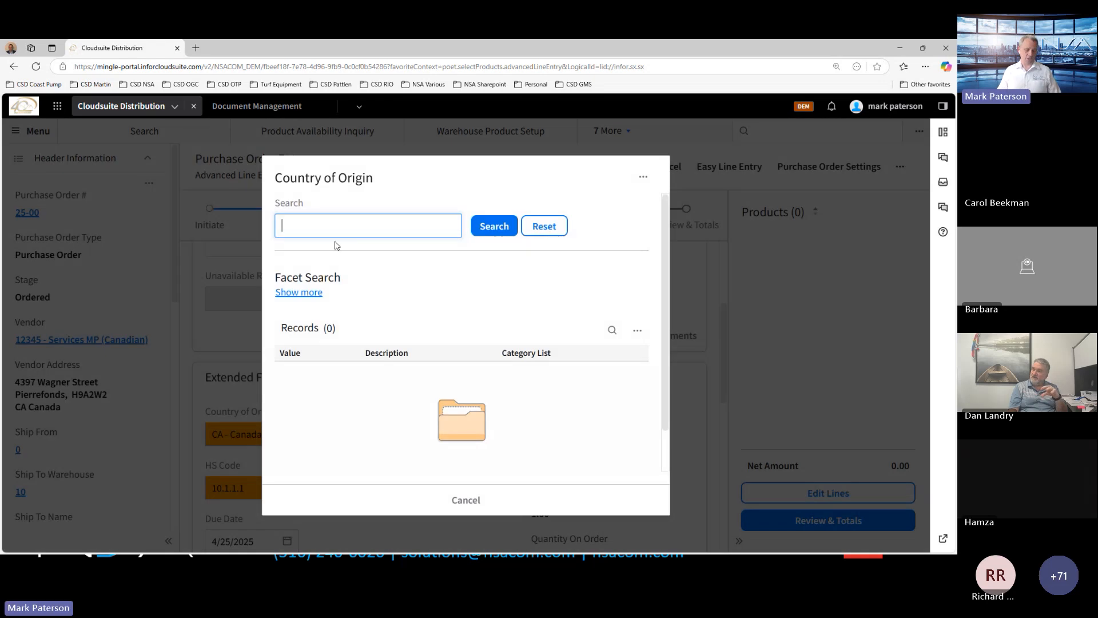
type("c")
key("BackSpace")
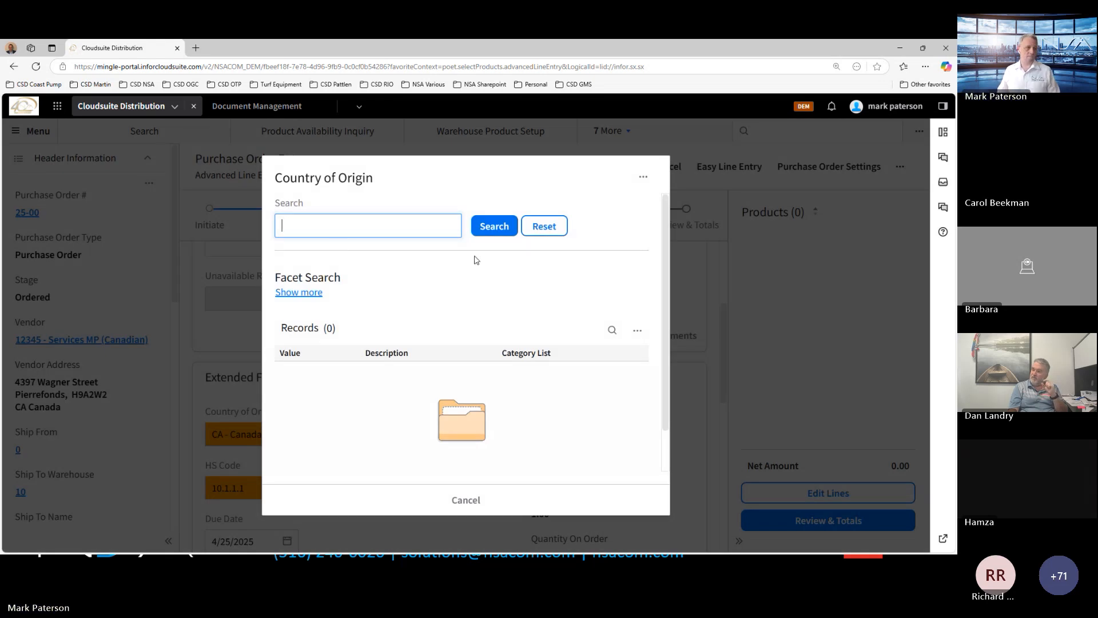
left_click(495, 236)
left_click(357, 372)
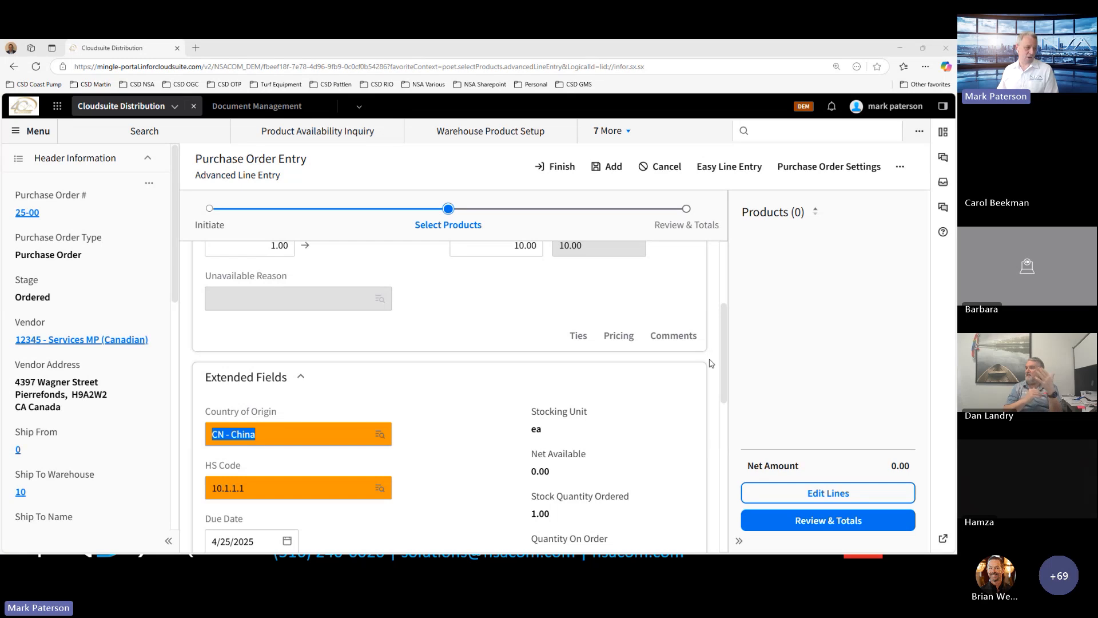
Open Tariff Rate Setup (sasgt), list all tariff rates, and examine the duty rate for code 10.1.1.1 from China
left_click(828, 131)
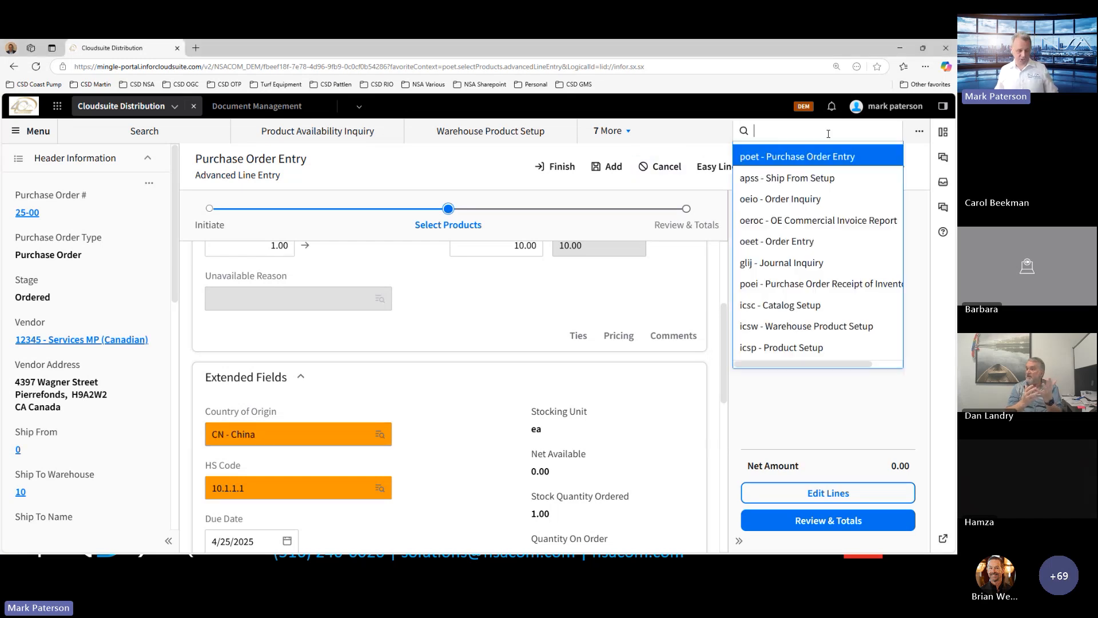
type("sasgt")
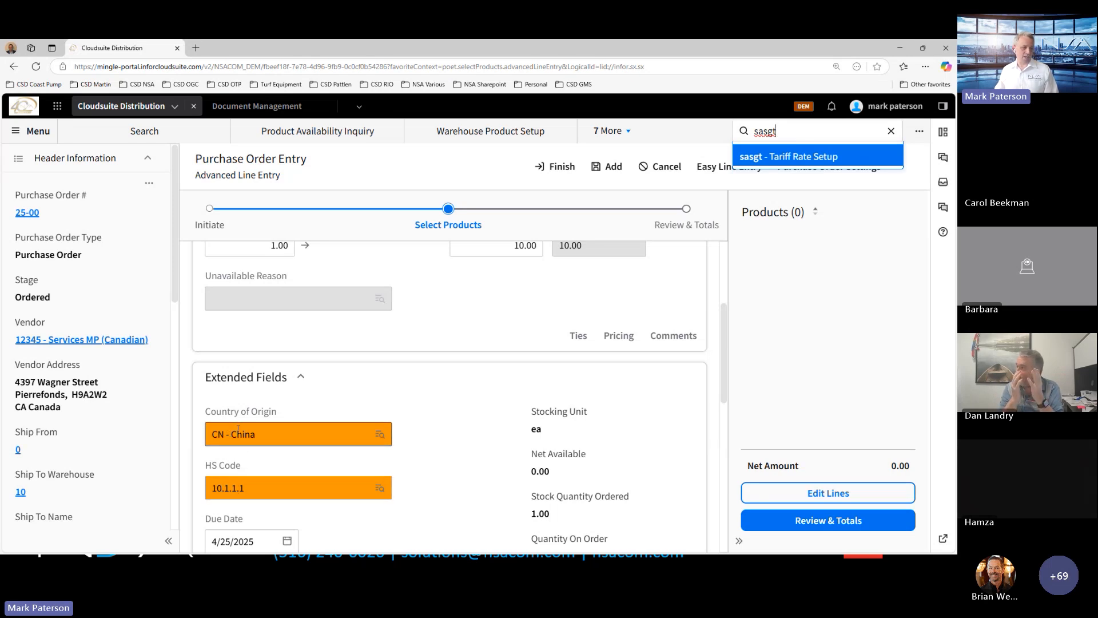
left_click(884, 156)
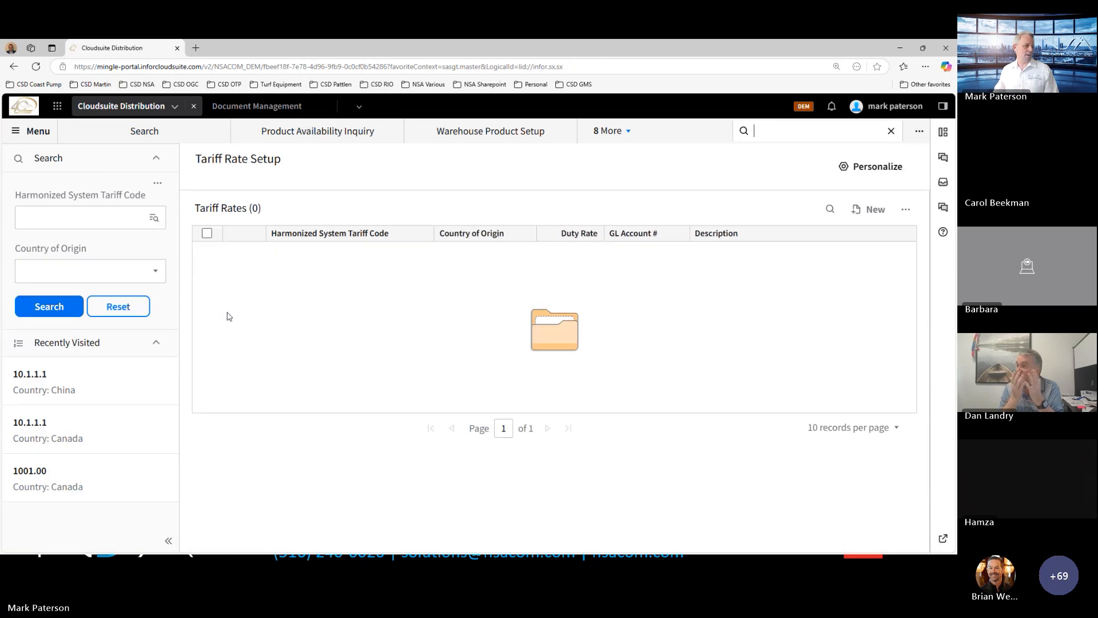
left_click(74, 303)
left_click_drag(298, 253, 270, 252)
left_click_drag(459, 270, 439, 271)
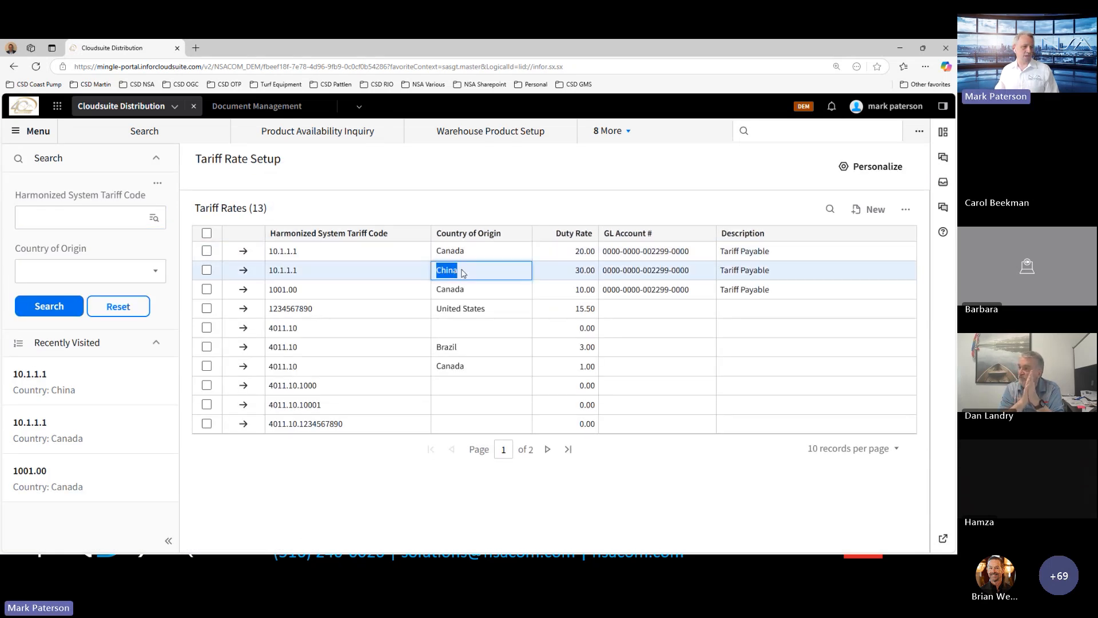
left_click(578, 270)
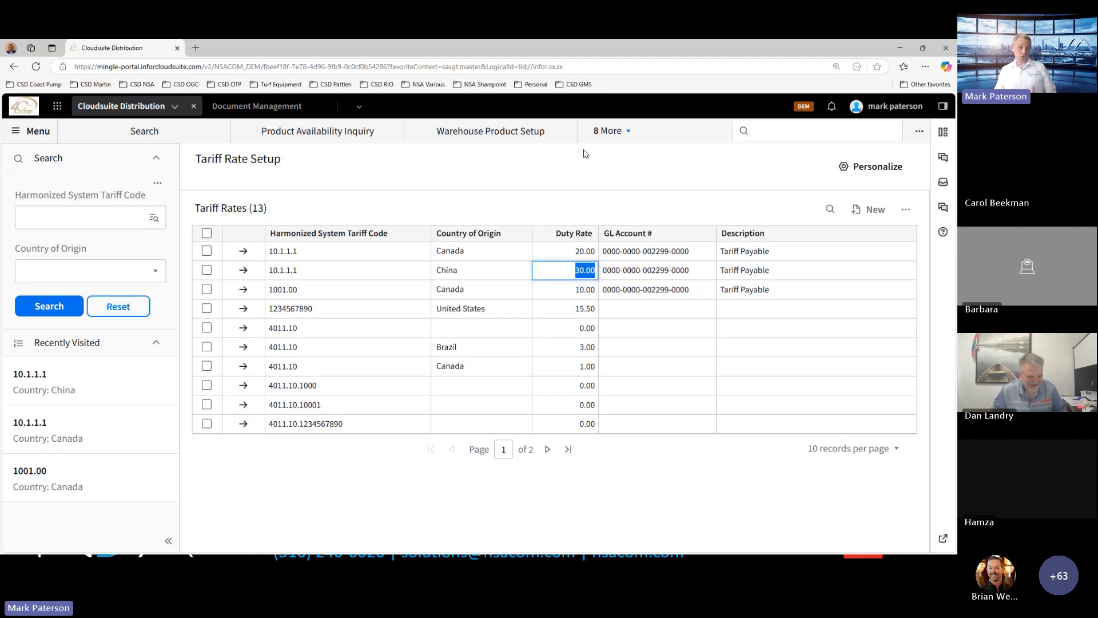
Return to the open Journal Inquiry to examine the general ledger transactions of the purchase receipt
left_click(611, 139)
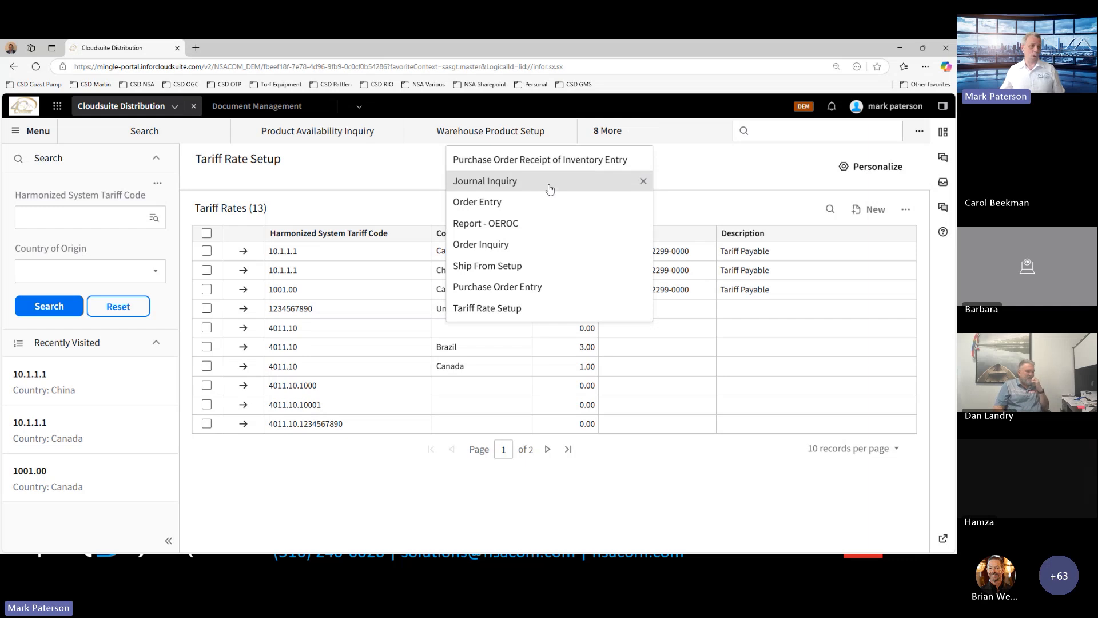
left_click(548, 185)
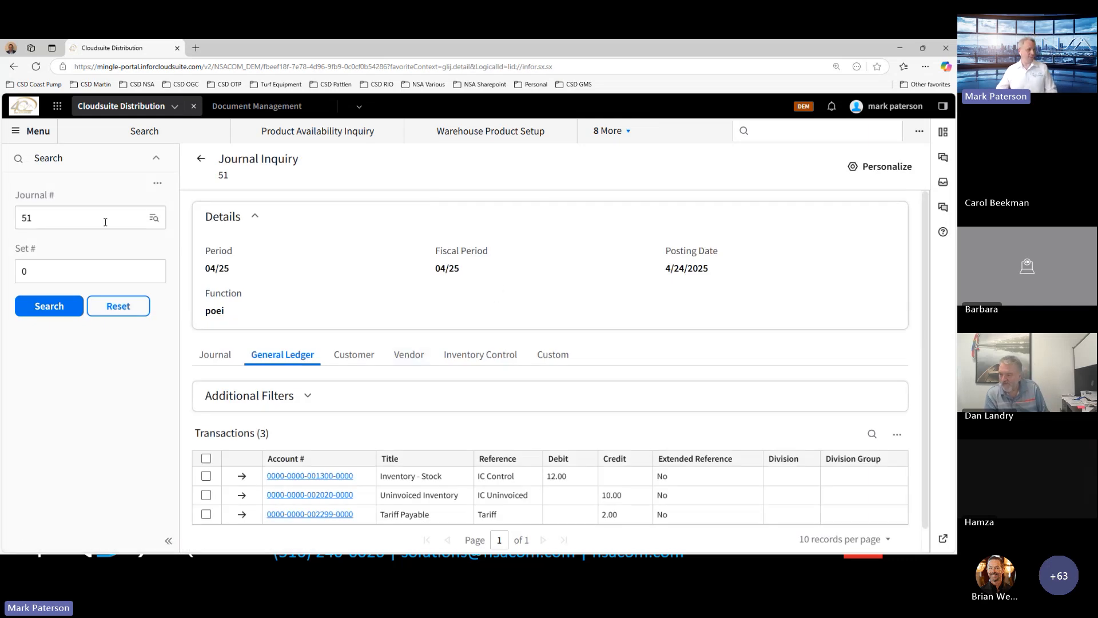
Look up all journals and load journal 50, the oeepi journal, in Journal Inquiry
left_click(154, 220)
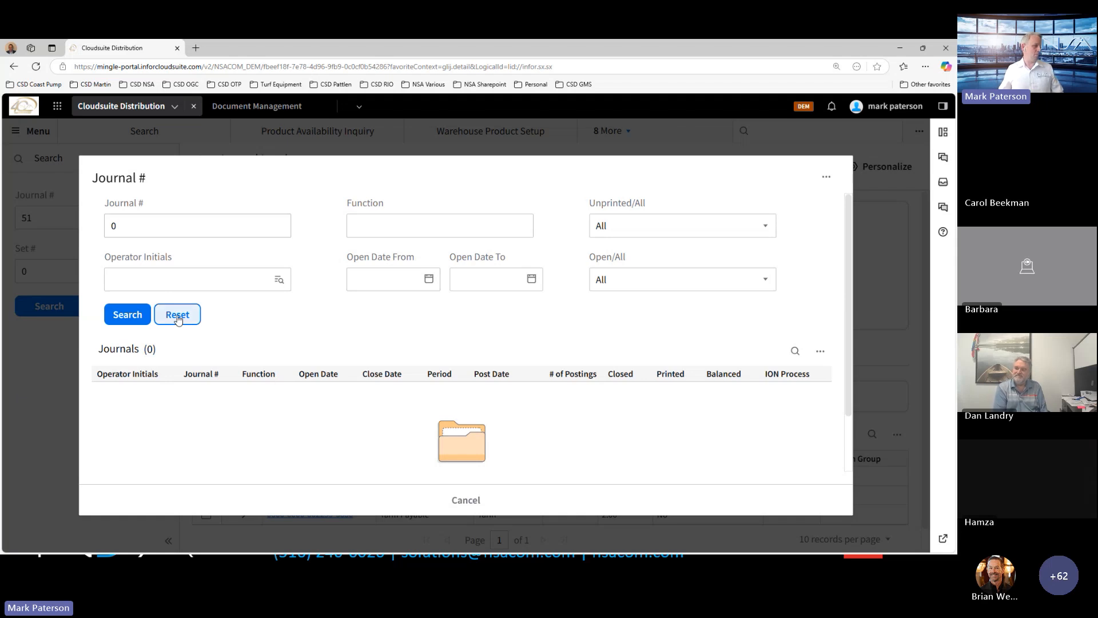
left_click(127, 314)
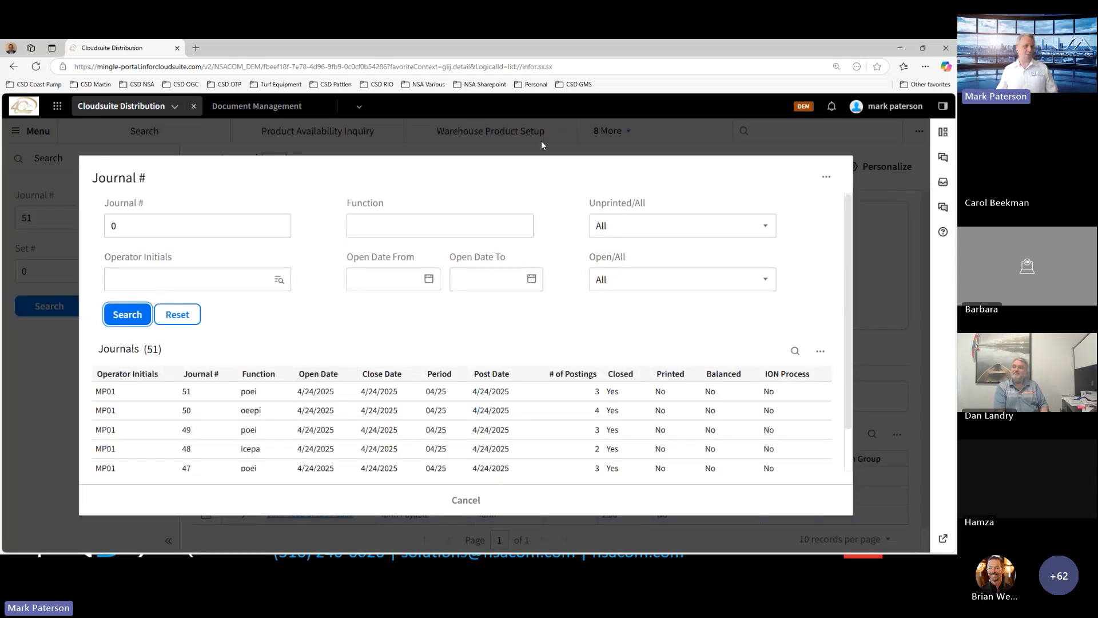
left_click(280, 412)
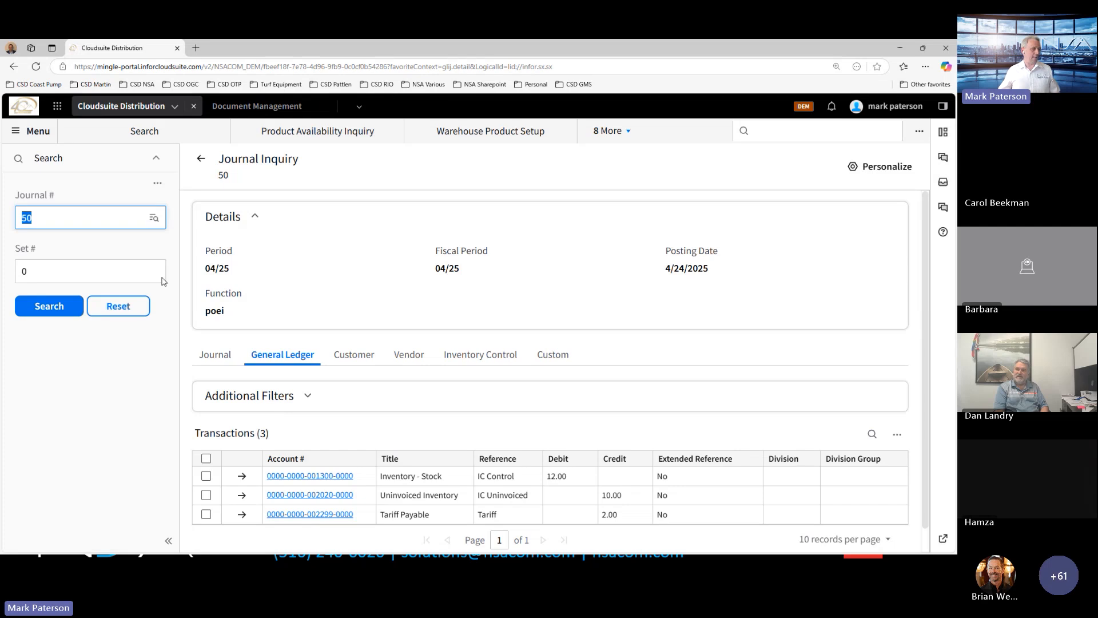
left_click(70, 308)
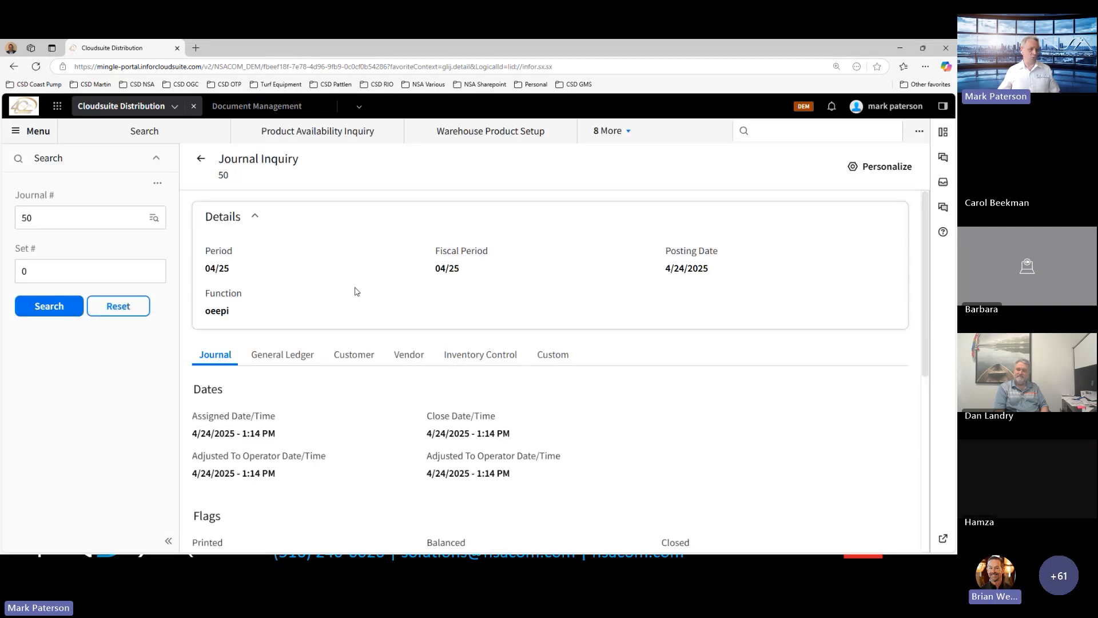
Examine the journal's general ledger transactions, with the additional filters collapsed, focusing on the Gross Sales credit and Cost Of Goods Sold debit
left_click(292, 357)
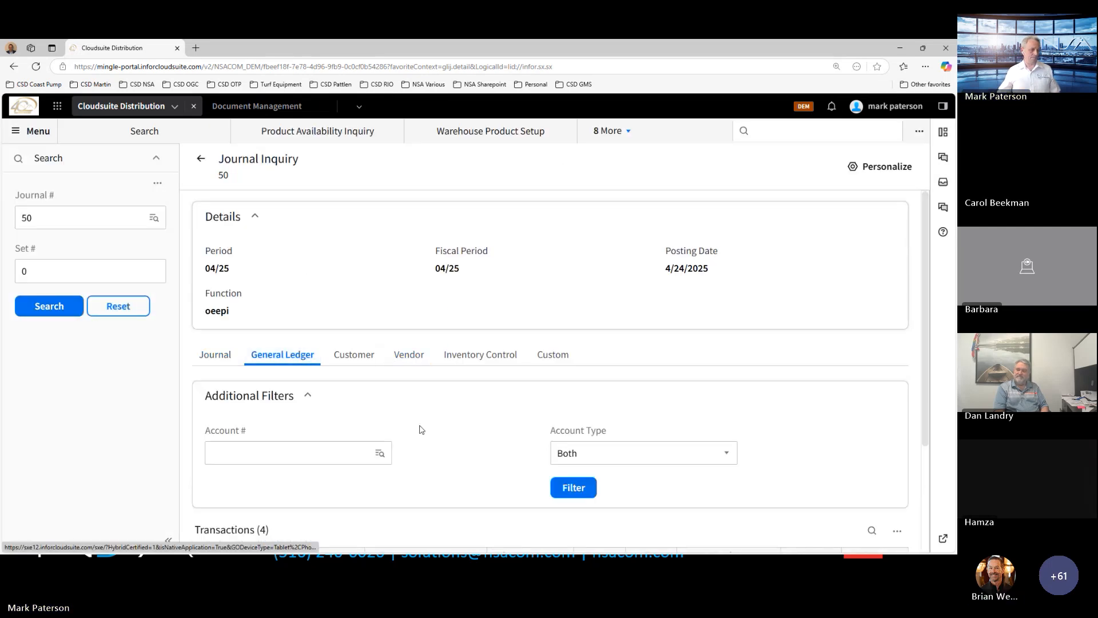
left_click(308, 396)
scroll(385, 366, "down", 2)
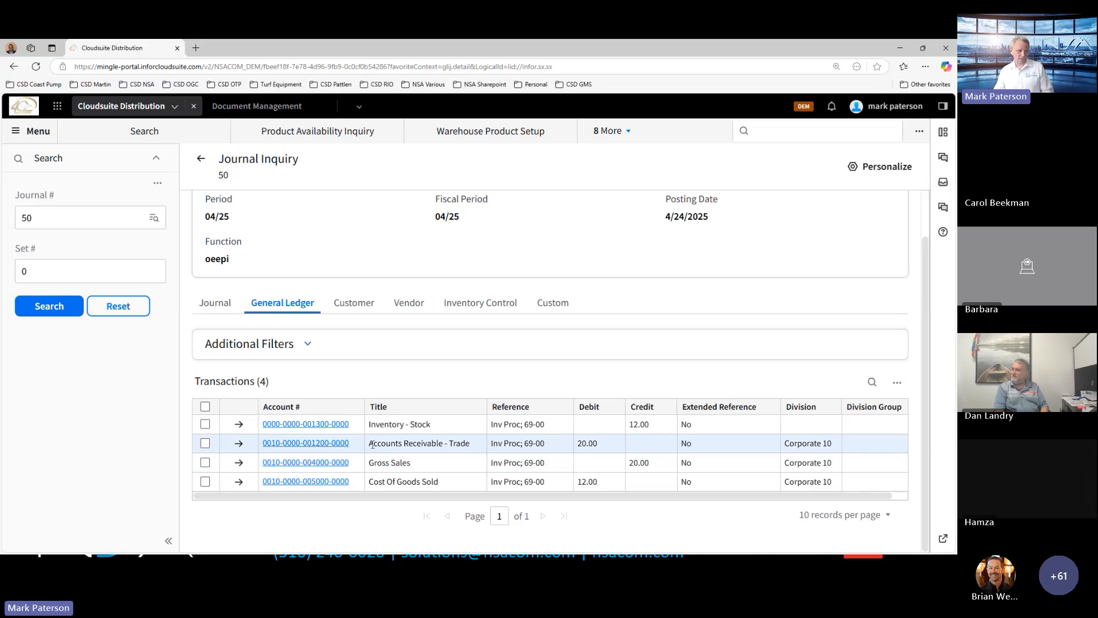
double_click(641, 462)
double_click(588, 481)
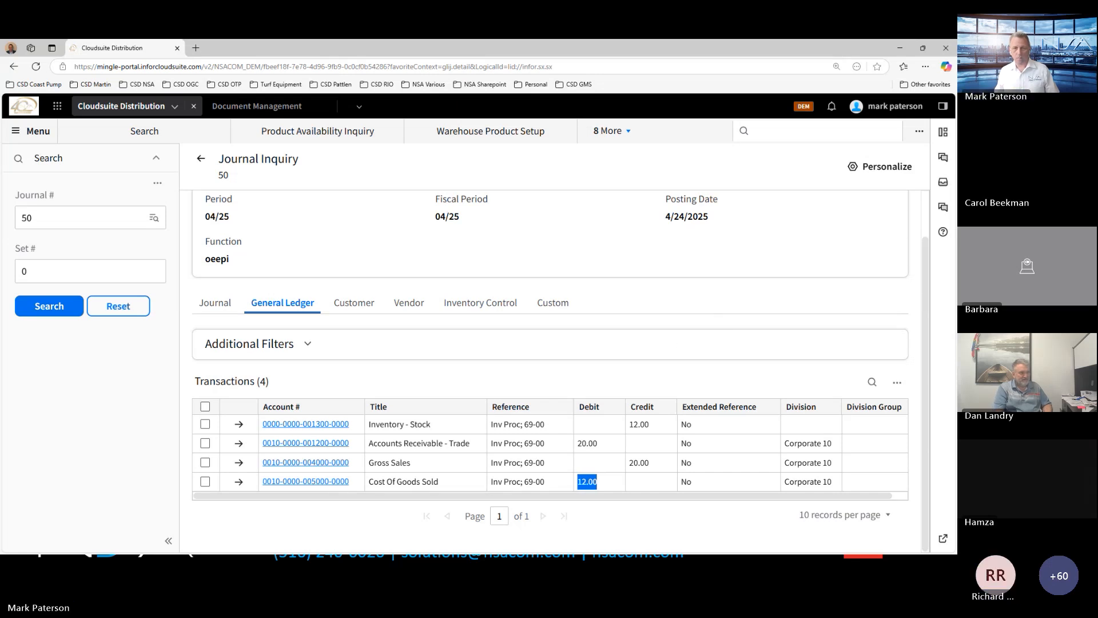
Return to the open Purchase Order Entry and review the line's extended fields, including country of origin and HS code
left_click(625, 132)
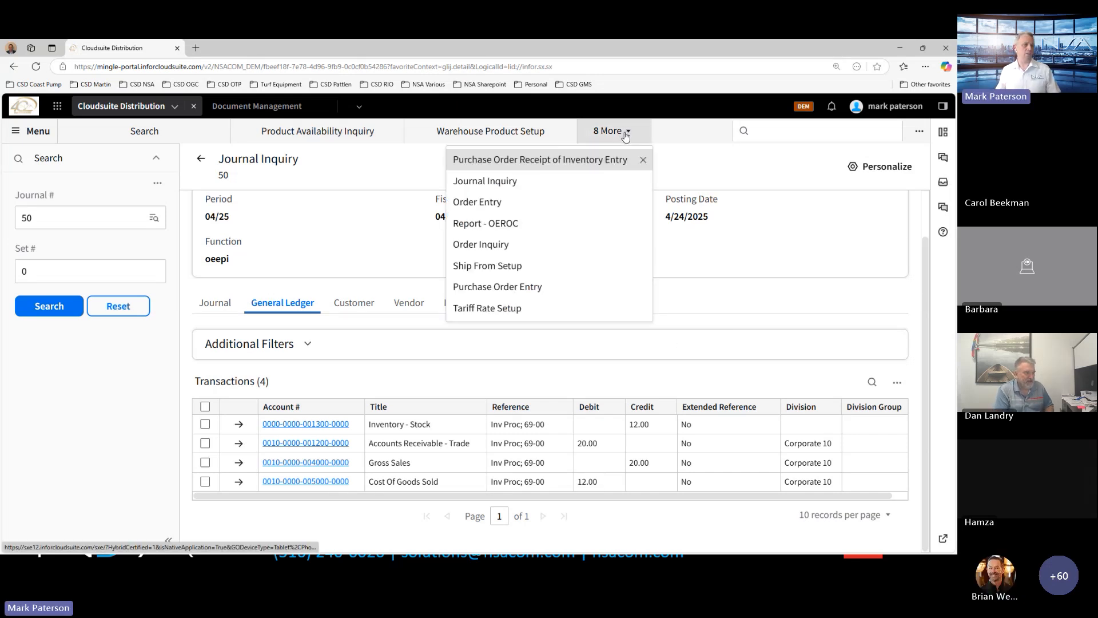
left_click(561, 287)
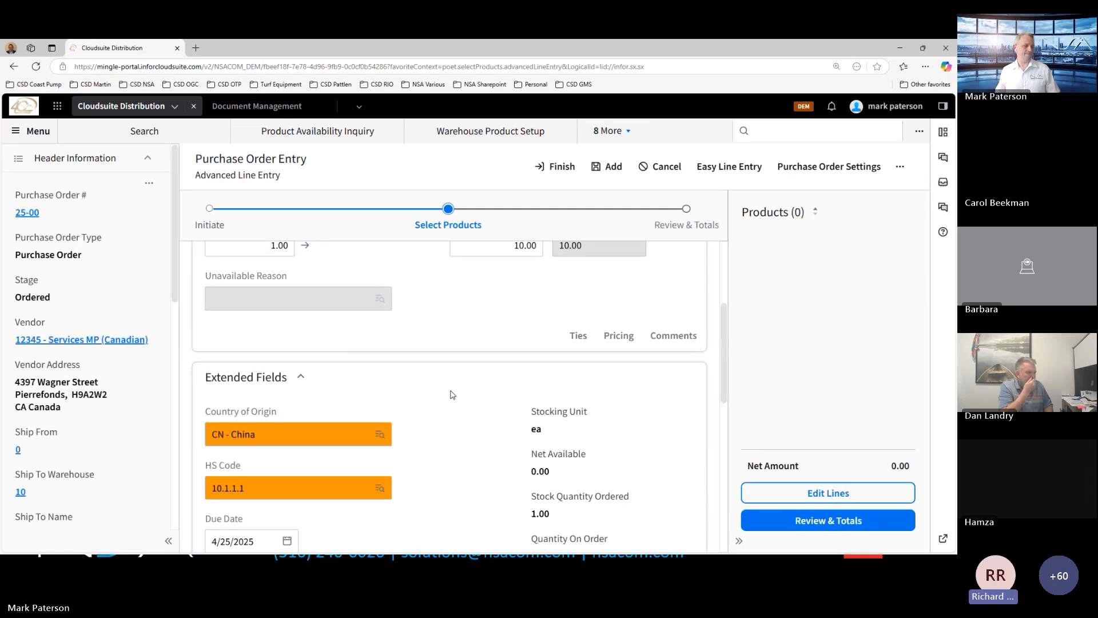
scroll(452, 395, "down", 1)
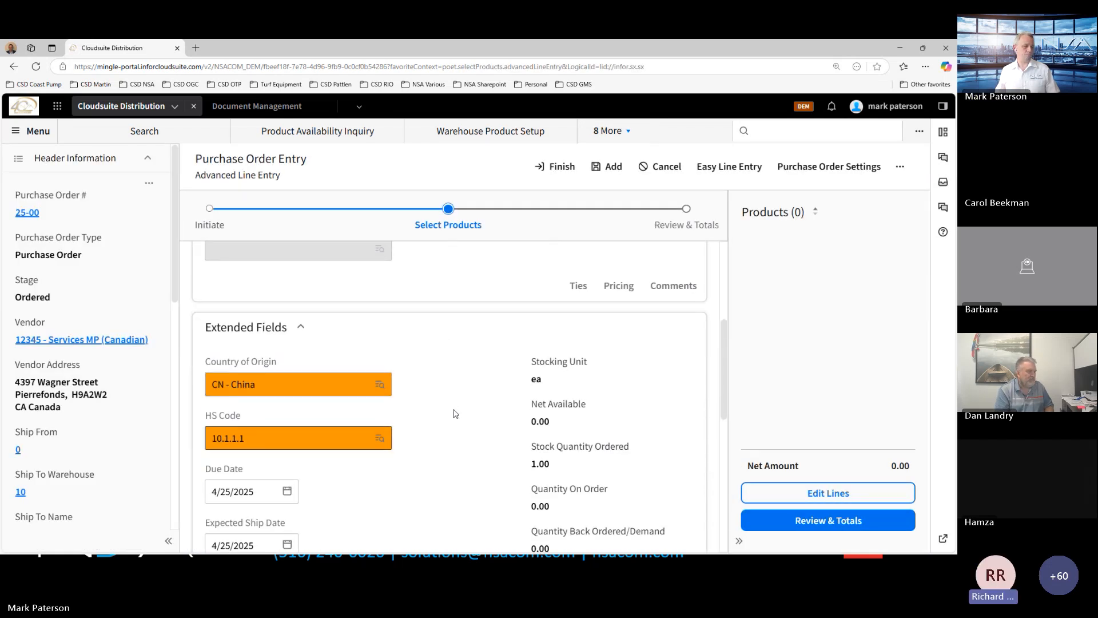
scroll(455, 413, "down", 5)
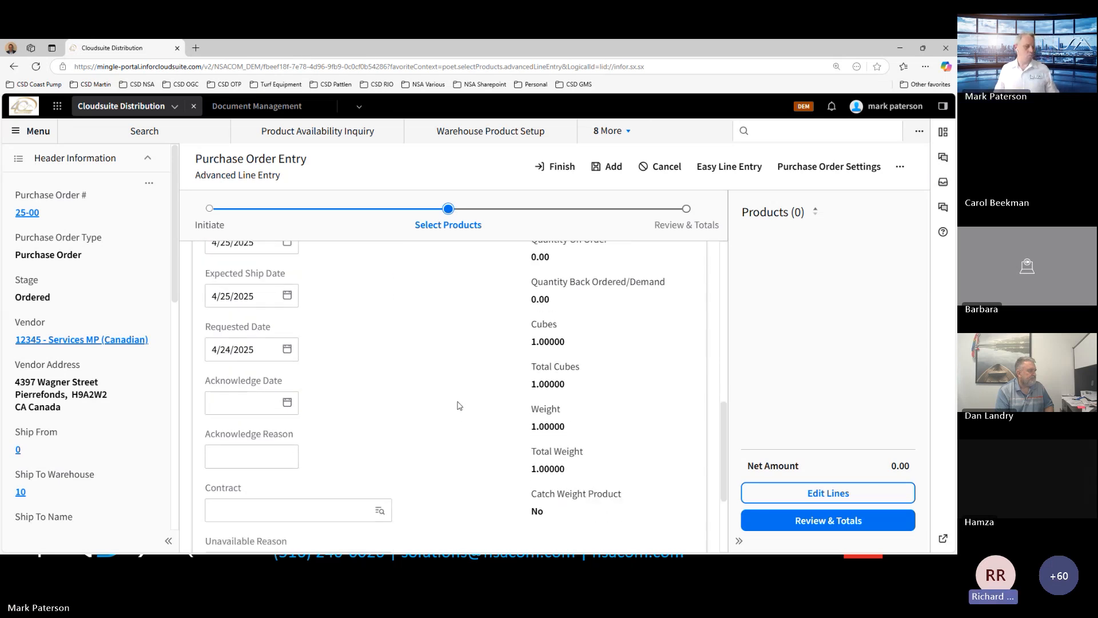
scroll(457, 405, "up", 4)
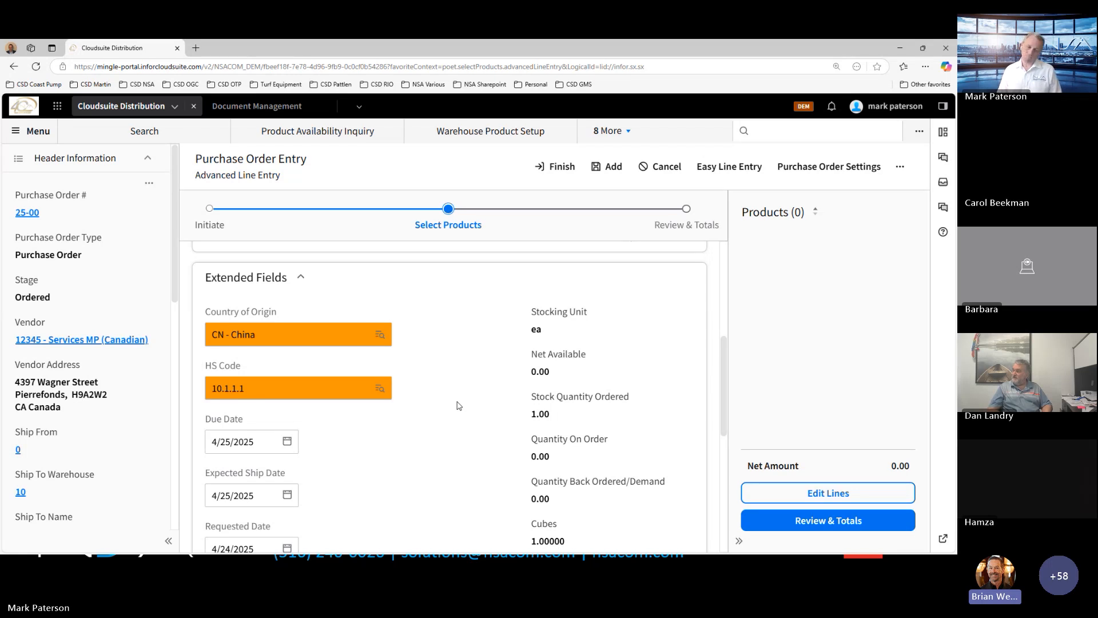
Minimize the browser to return to the slide show and advance to the webinar presenter slide
left_click(901, 52)
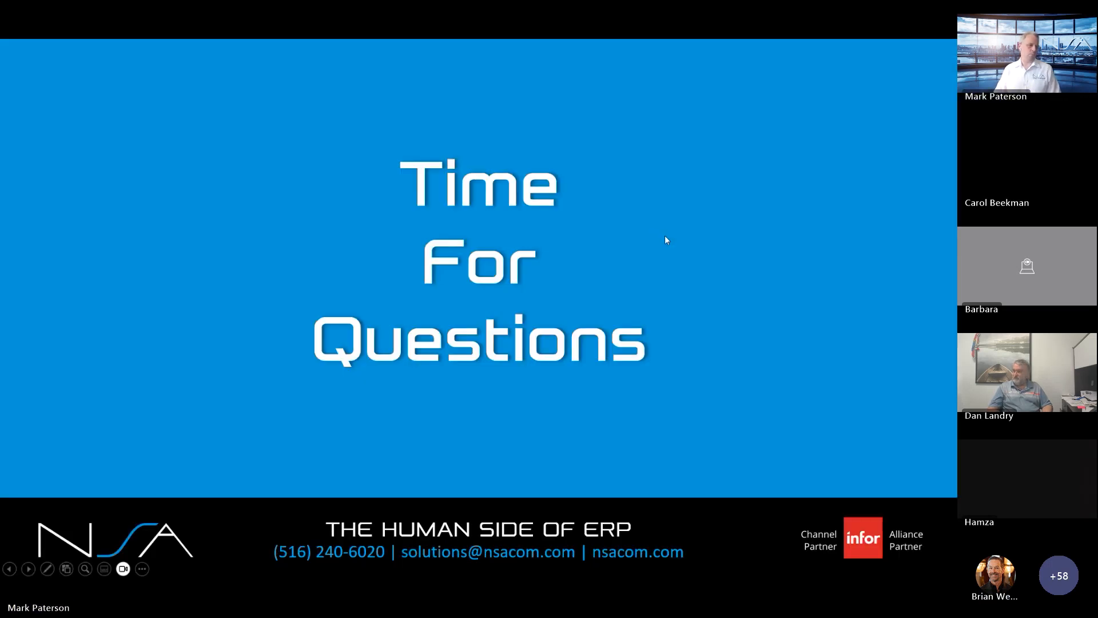
left_click(665, 236)
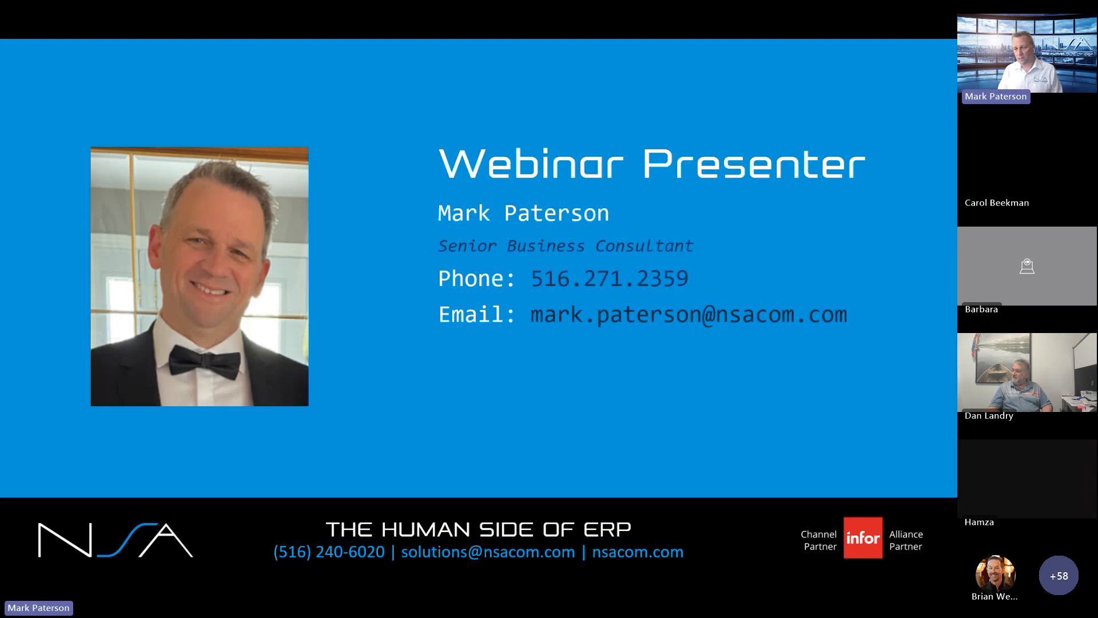